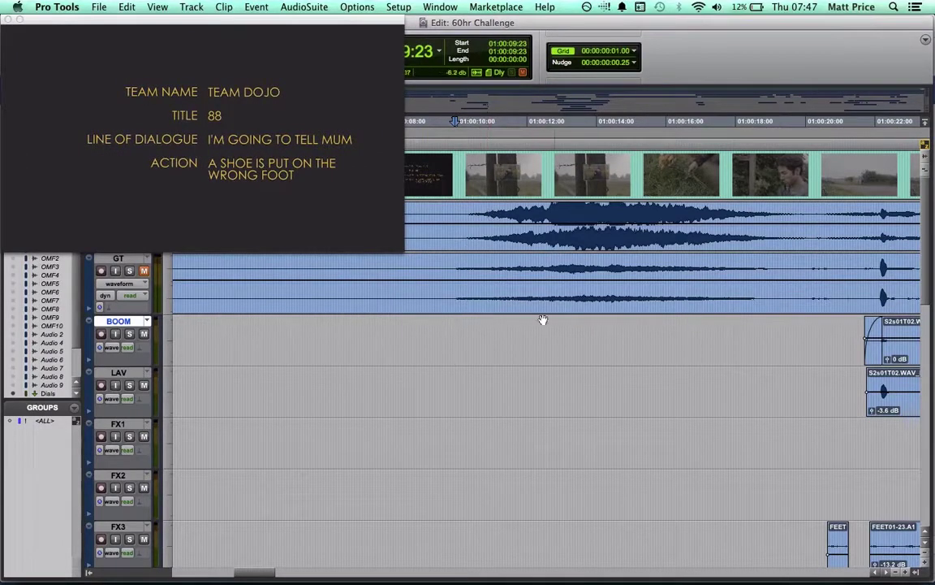
# Unmute the GT guide track and play the film's opening from 01:00:09:20 to hear it alongside the other tracks
pyautogui.click(486, 138)
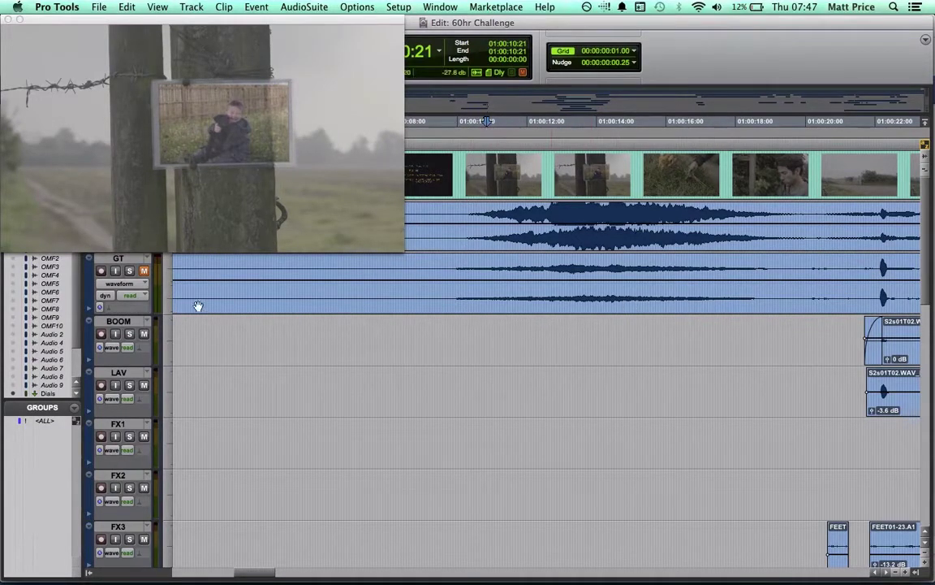
pyautogui.click(452, 268)
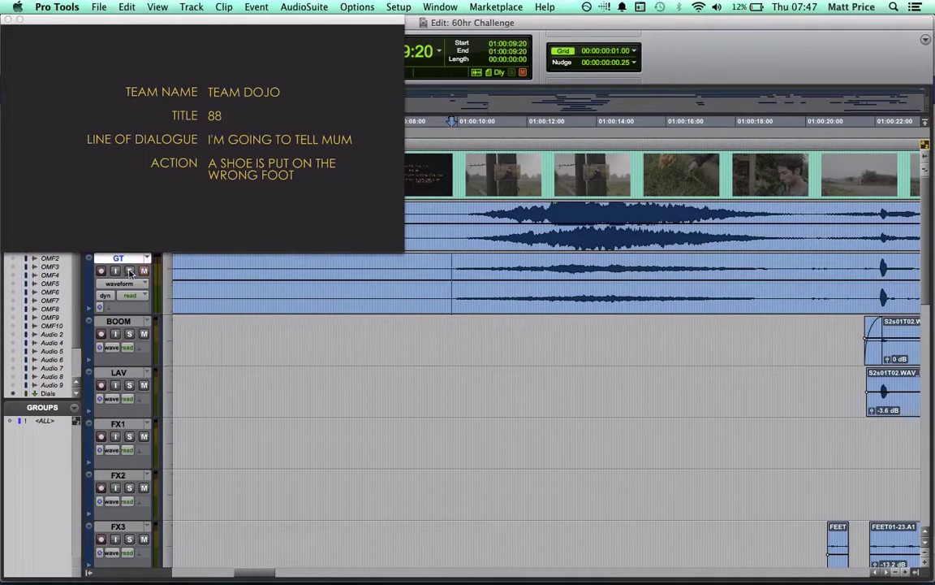
pyautogui.press('space')
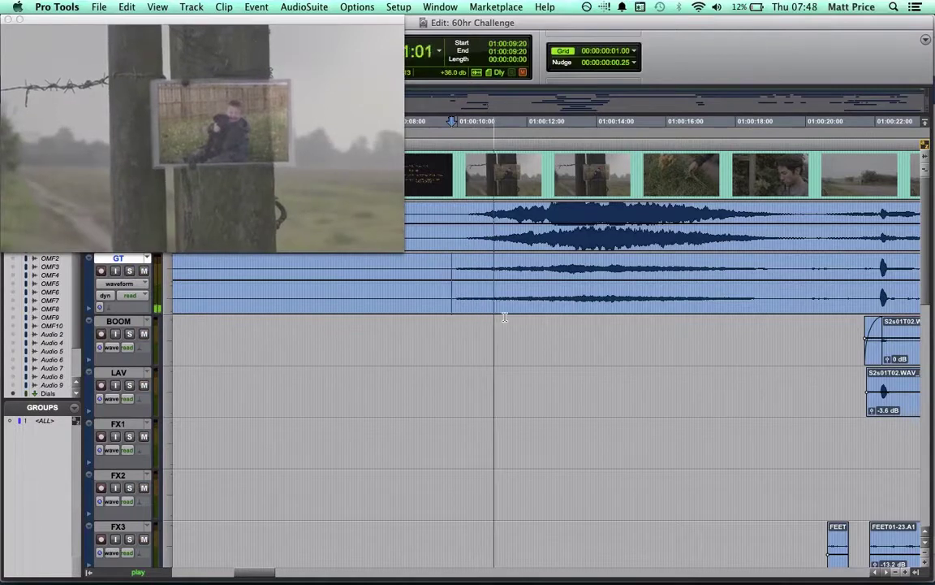
pyautogui.hscroll(3, 530, 325)
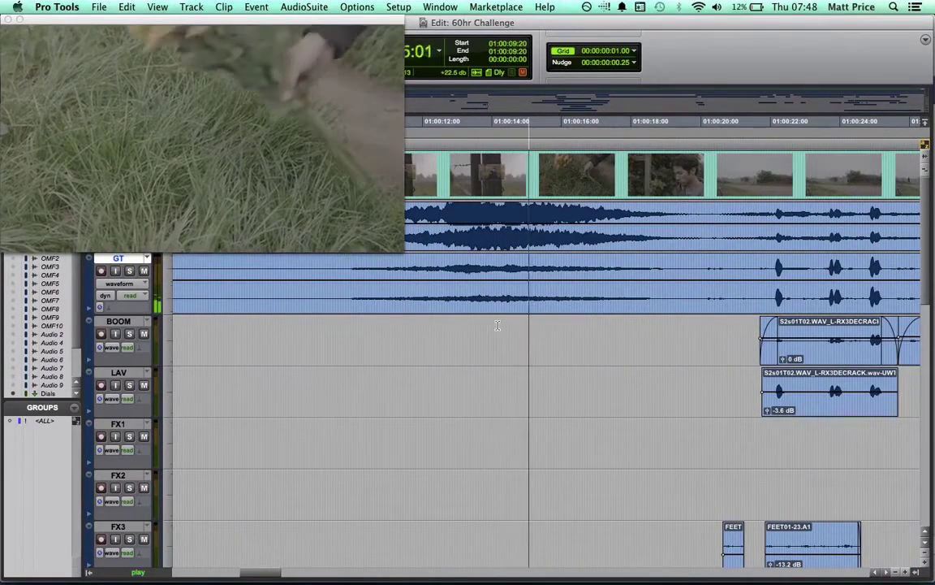
pyautogui.hscroll(6, 493, 322)
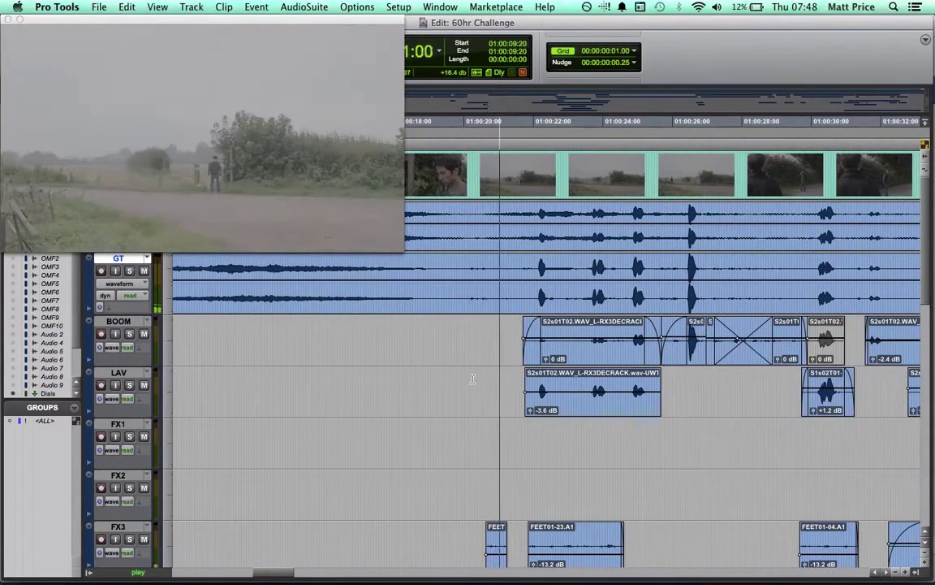
pyautogui.hscroll(6, 437, 369)
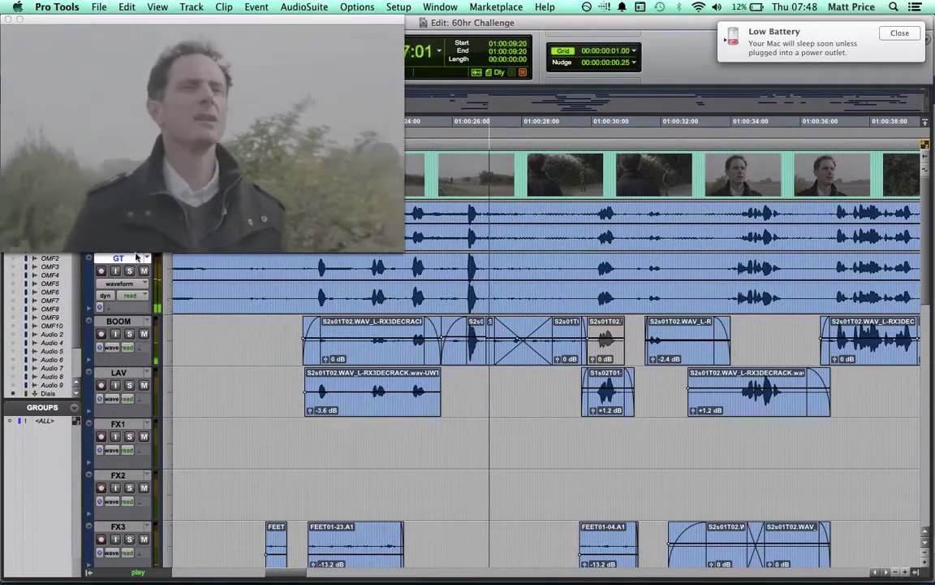
# Solo the GT guide track and play the original dialogue from 01:00:21:23
pyautogui.click(129, 270)
pyautogui.press('space')
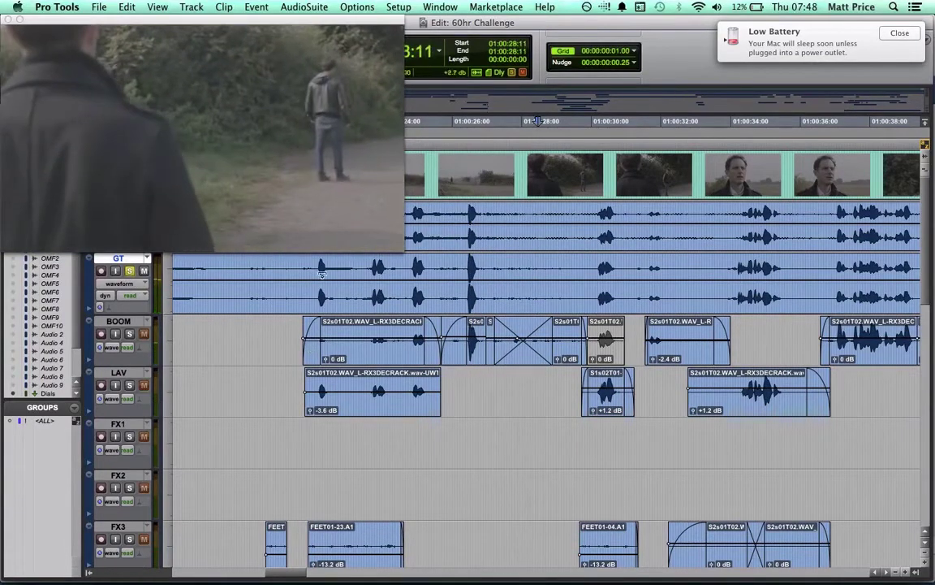
pyautogui.click(310, 268)
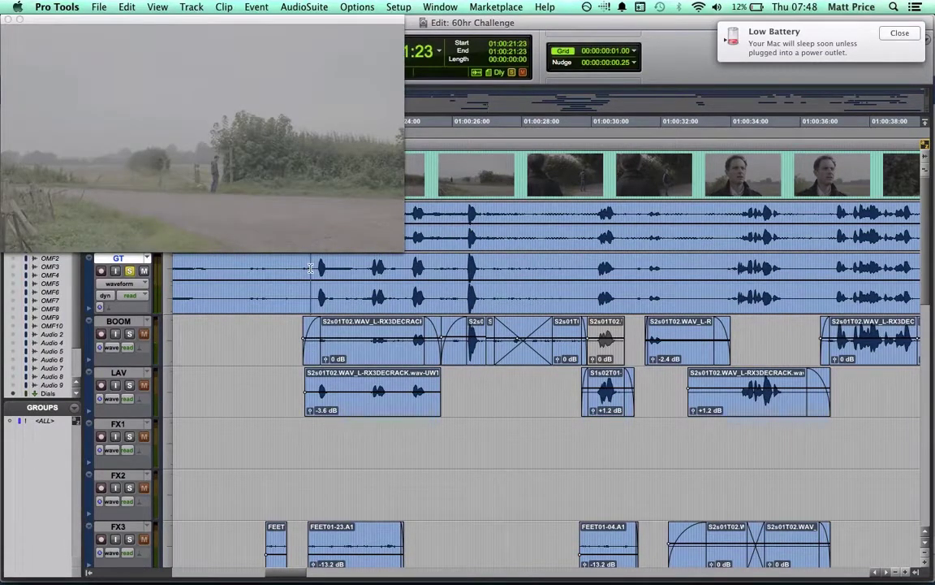
pyautogui.press('space')
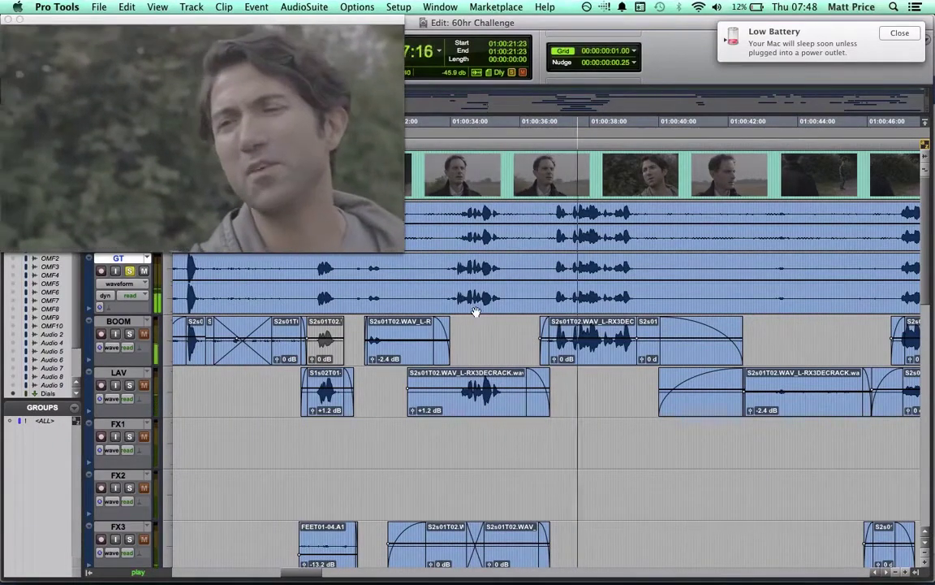
pyautogui.hscroll(8, 531, 362)
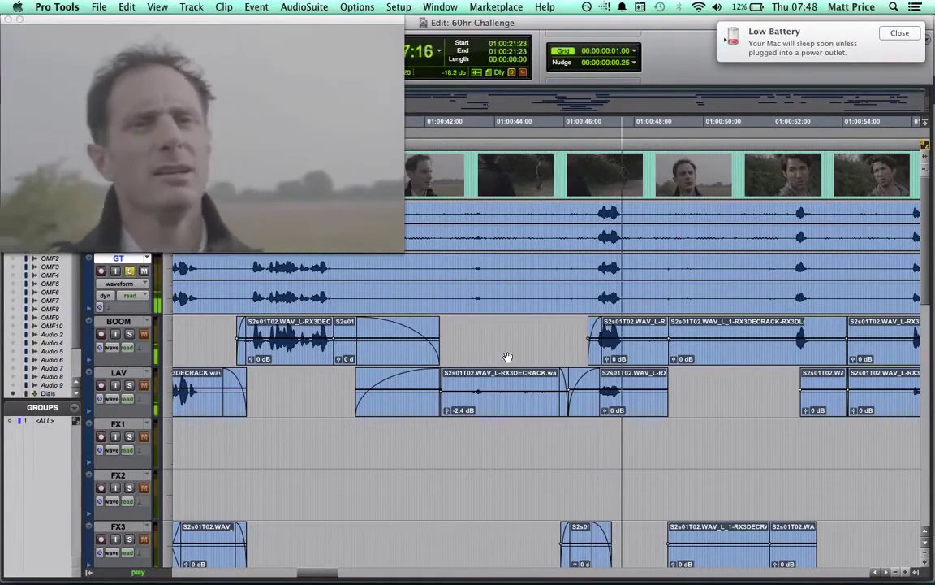
pyautogui.hscroll(4, 508, 357)
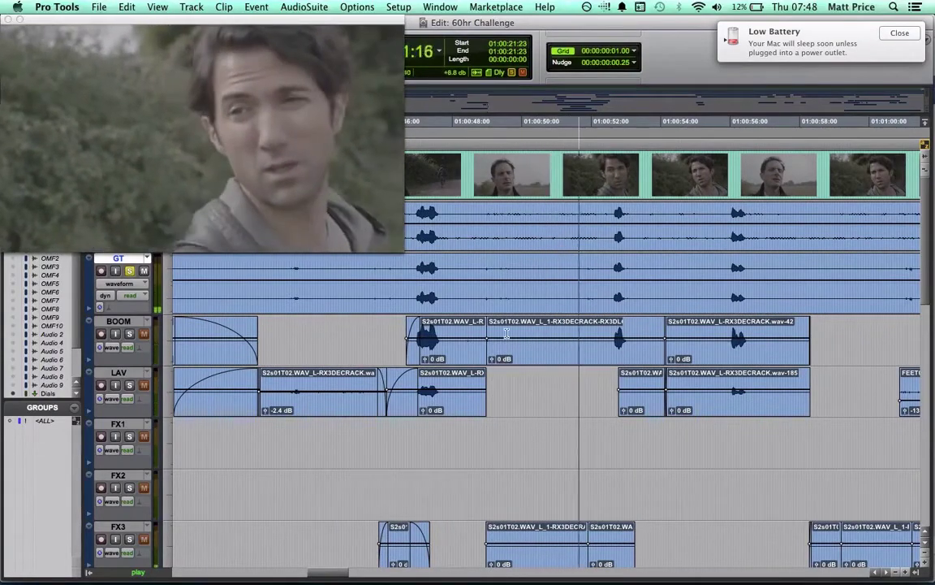
pyautogui.hscroll(4, 564, 343)
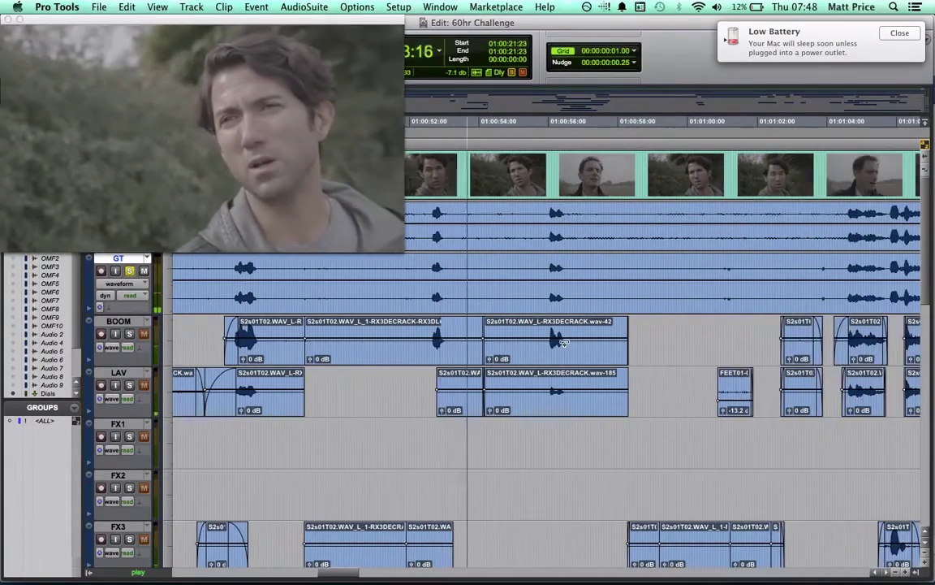
pyautogui.hscroll(8, 560, 305)
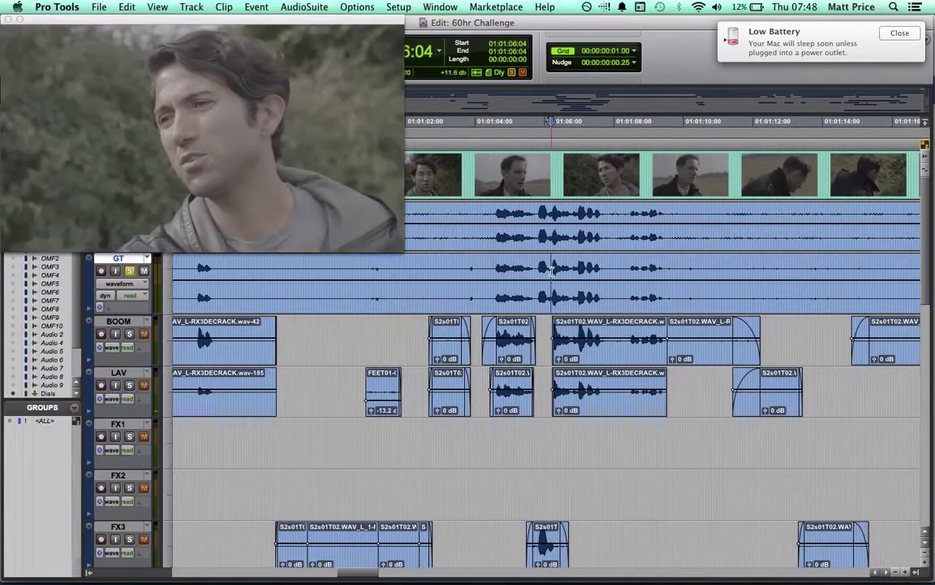
# Audition the soloed GT track further along, placing the playhead at 01:01:22:09 and playing from 01:01:29:05
pyautogui.hscroll(12, 549, 270)
pyautogui.click(502, 271)
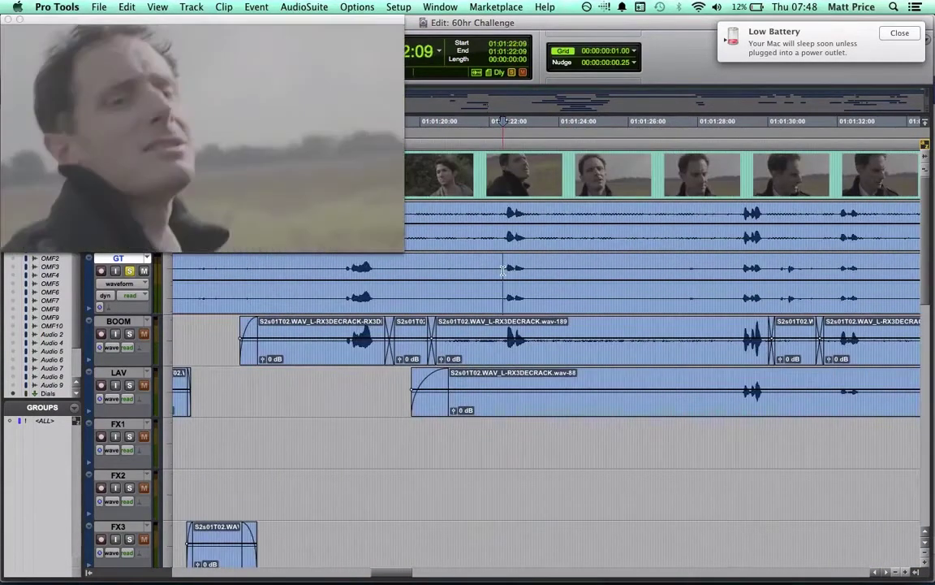
pyautogui.hscroll(4, 607, 280)
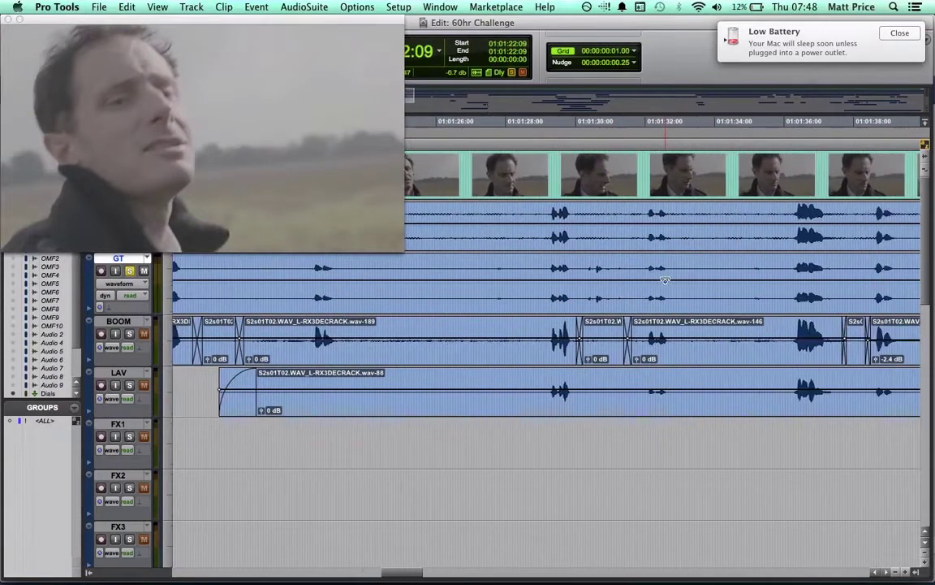
pyautogui.click(549, 266)
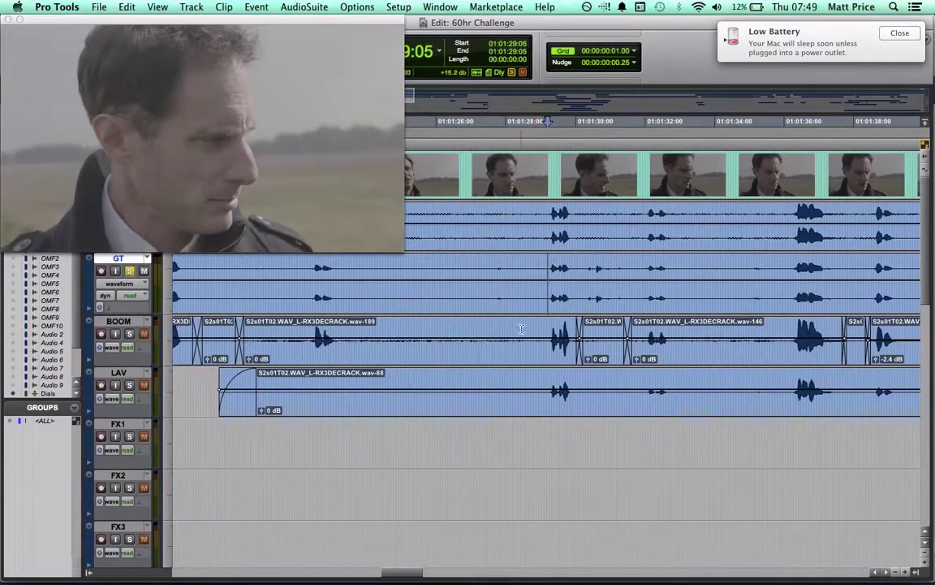
pyautogui.press('space')
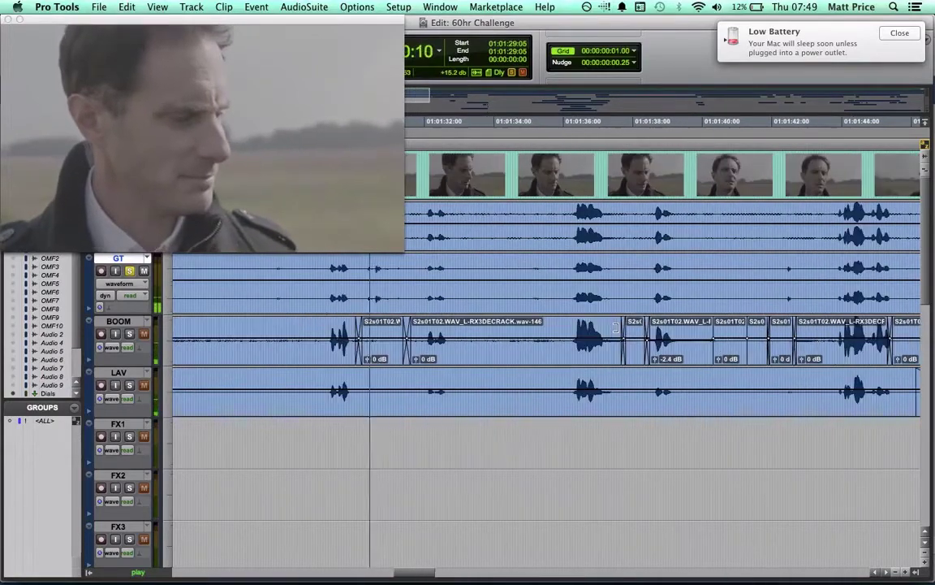
pyautogui.press('space')
# Play the soloed GT track from 01:01:56:16 into the car scene
pyautogui.hscroll(10, 508, 281)
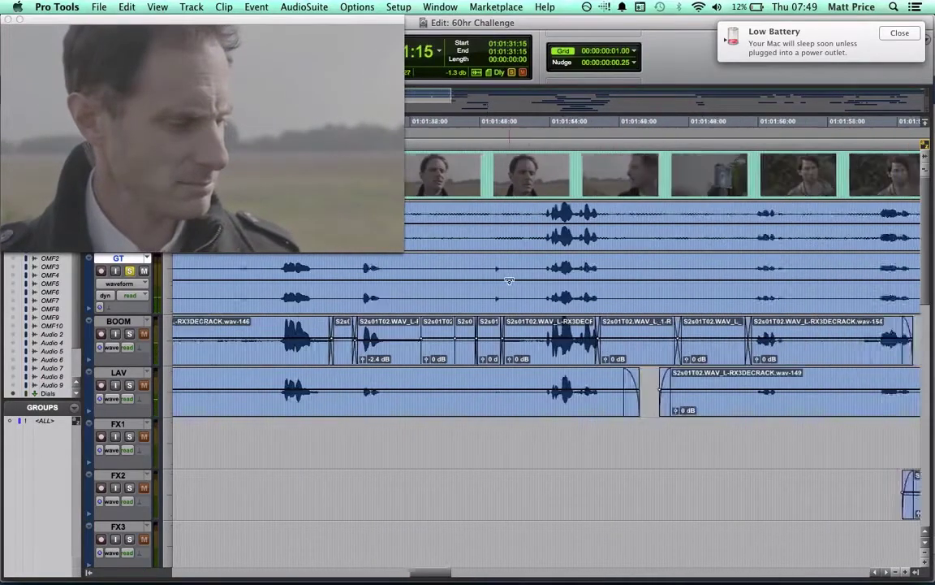
pyautogui.click(639, 270)
pyautogui.press('space')
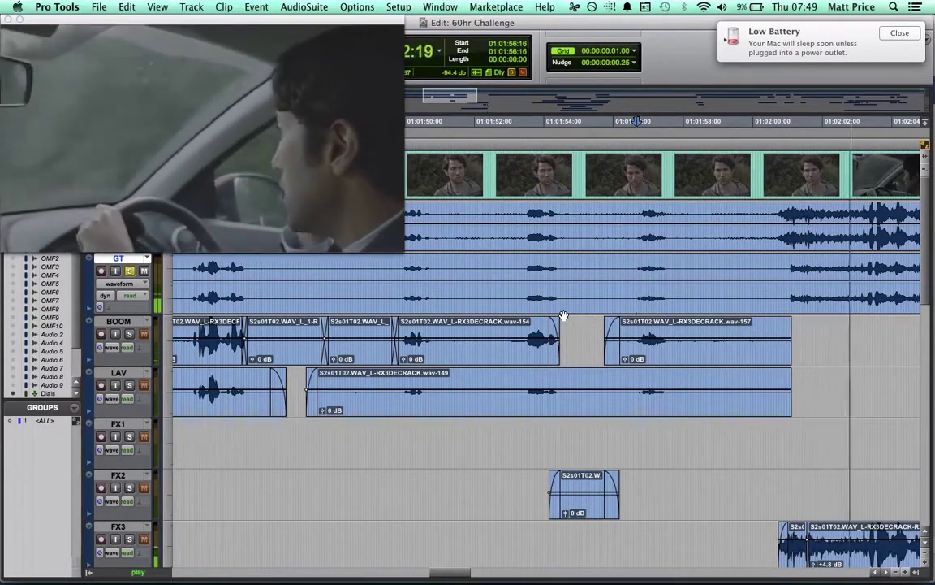
# Stop playback and examine the BOOM, LAV and FX clips from the car scene back to the first dialogue
pyautogui.hscroll(-10, 564, 315)
pyautogui.scroll(-5, 564, 315)
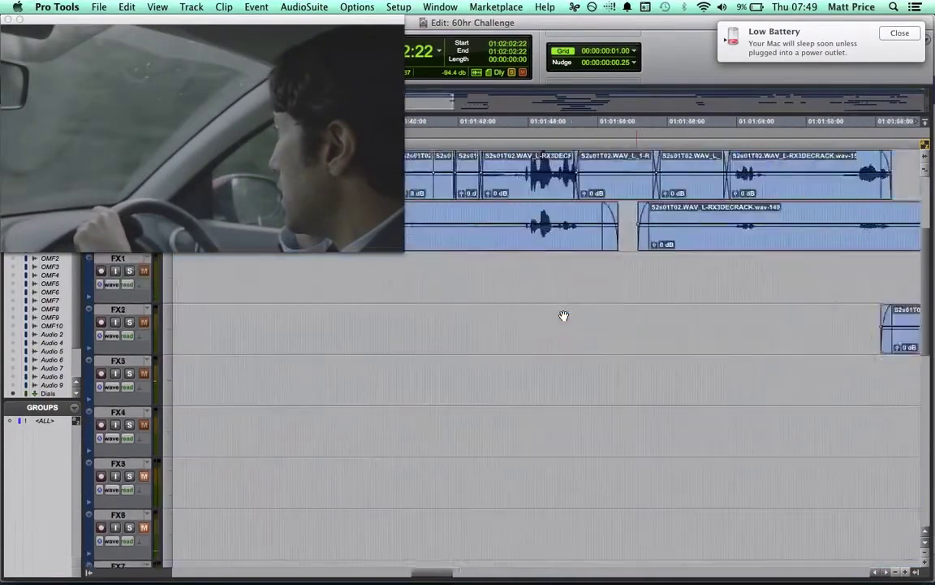
pyautogui.hscroll(-15, 563, 315)
pyautogui.scroll(5, 564, 315)
pyautogui.scroll(-2, 564, 315)
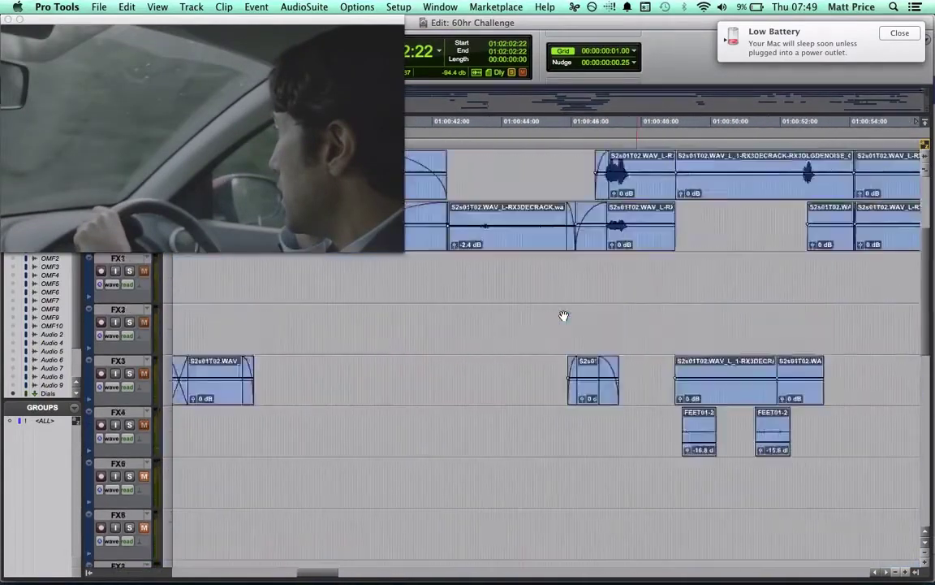
pyautogui.scroll(2, 564, 315)
pyautogui.scroll(-2, 564, 315)
pyautogui.hscroll(8, 564, 315)
pyautogui.scroll(5, 563, 315)
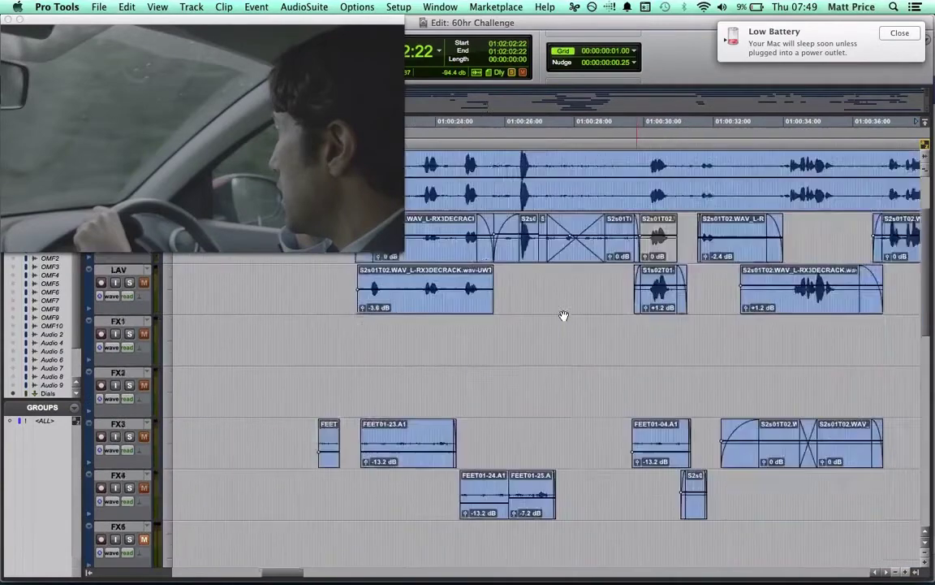
pyautogui.hscroll(-2, 563, 315)
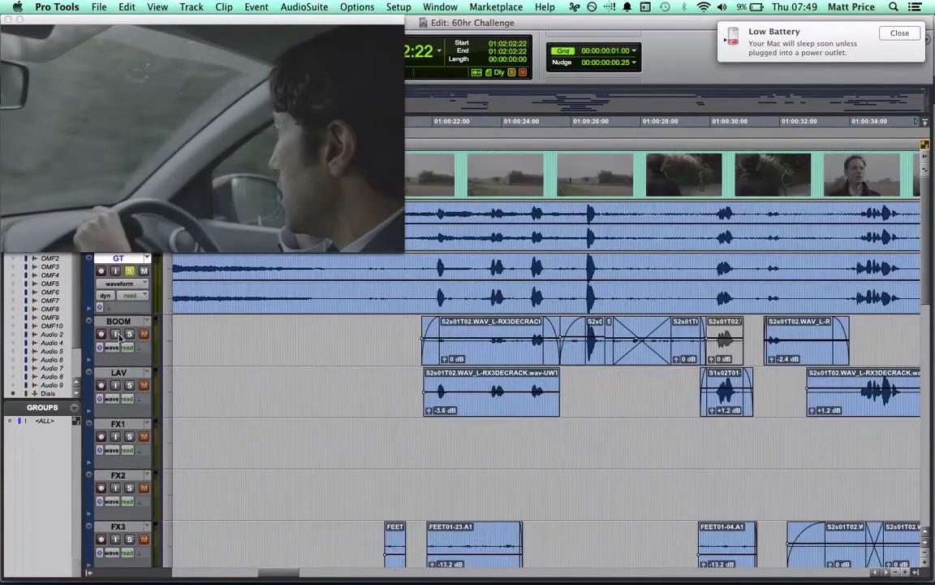
# Examine the layout of the FX1 to FX9, Atmos and MUSIC tracks near the start of the film
pyautogui.scroll(-3, 267, 395)
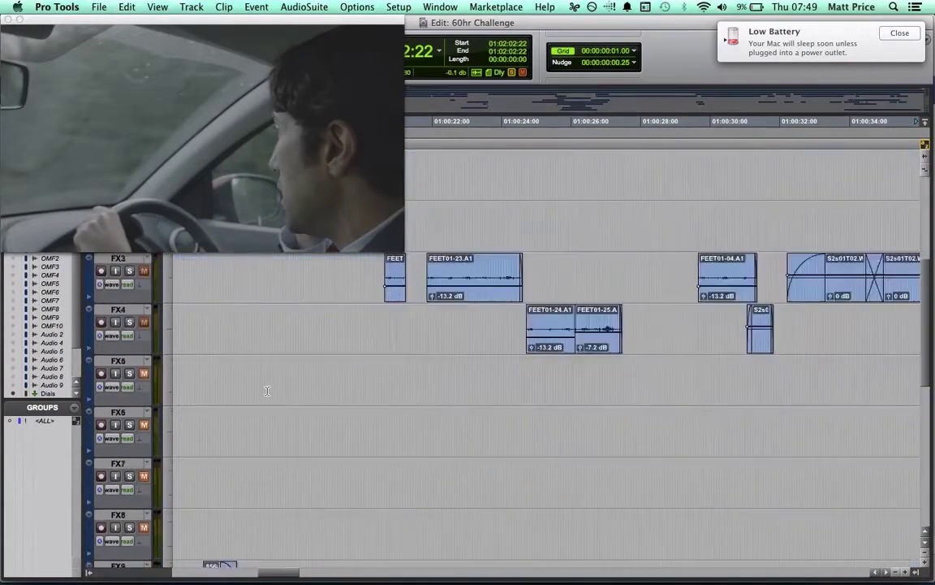
pyautogui.scroll(3, 267, 390)
pyautogui.scroll(-2, 207, 513)
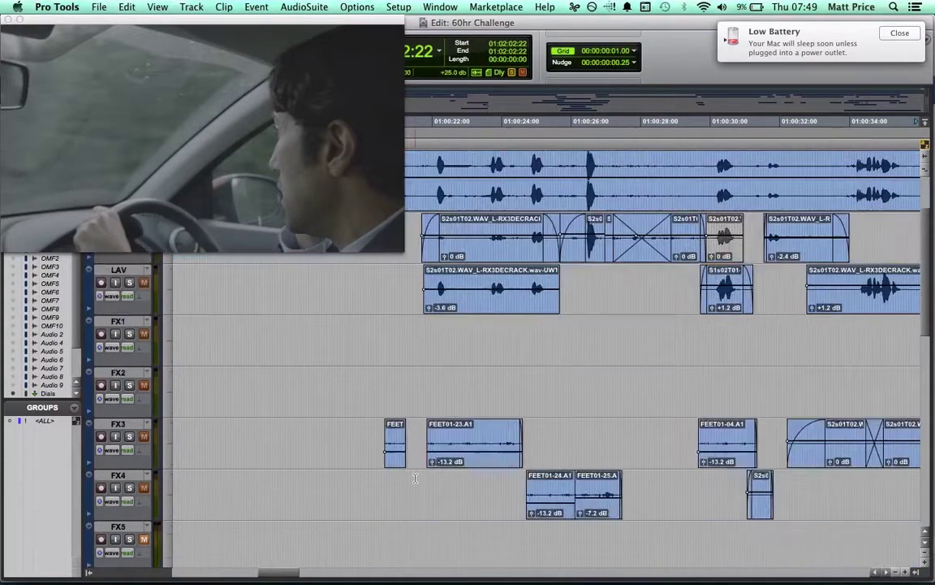
pyautogui.scroll(1, 415, 477)
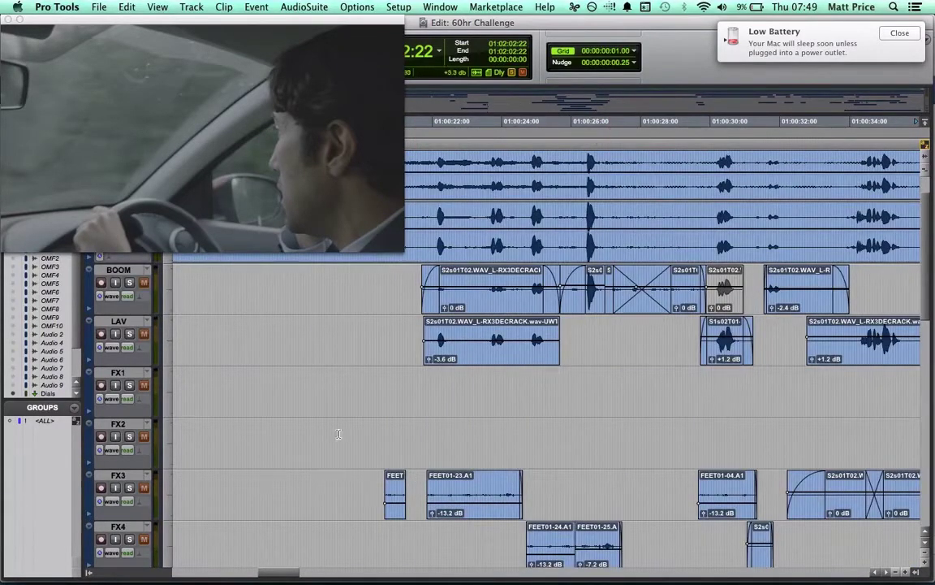
pyautogui.scroll(-5, 338, 434)
pyautogui.scroll(2, 334, 428)
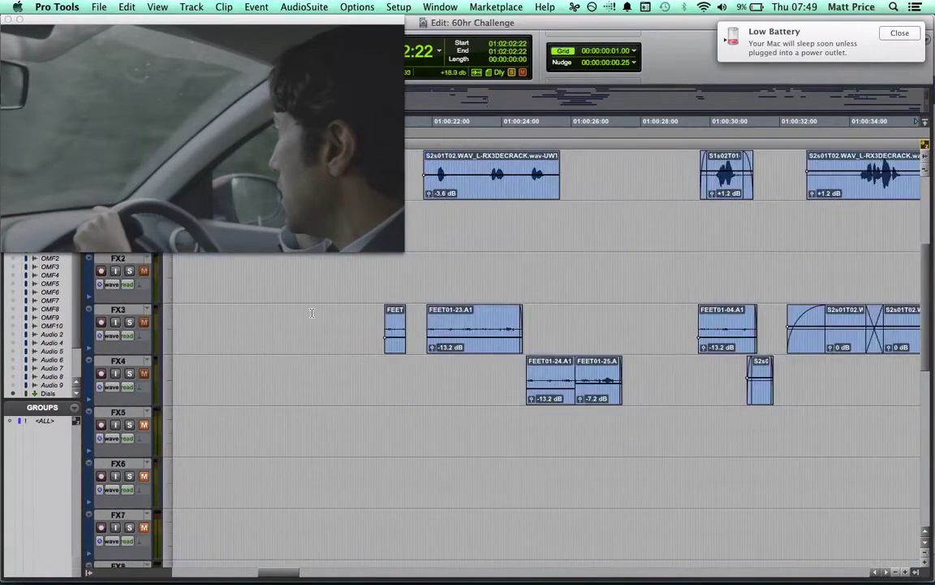
pyautogui.scroll(-5, 419, 373)
pyautogui.scroll(4, 419, 374)
pyautogui.scroll(-5, 419, 373)
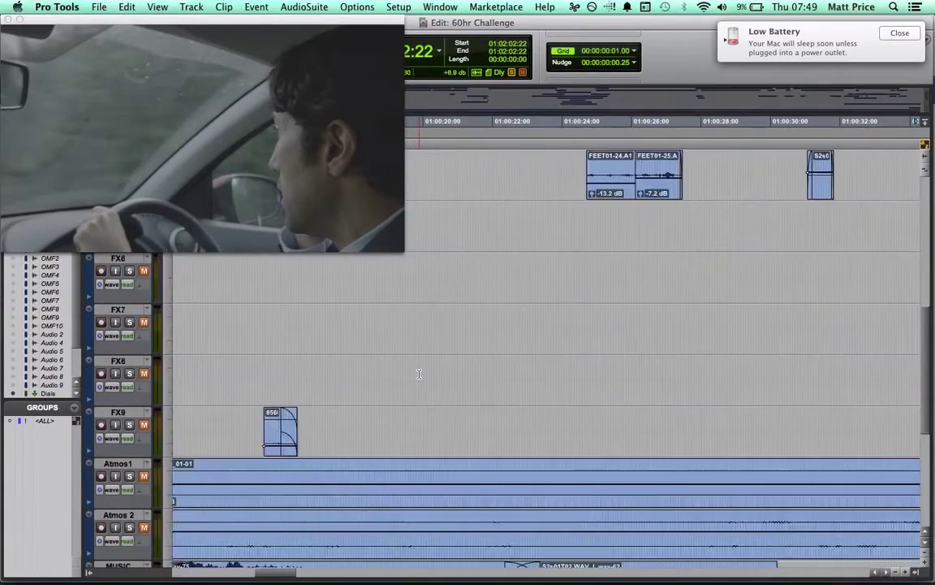
pyautogui.scroll(2, 419, 374)
pyautogui.hscroll(-4, 419, 374)
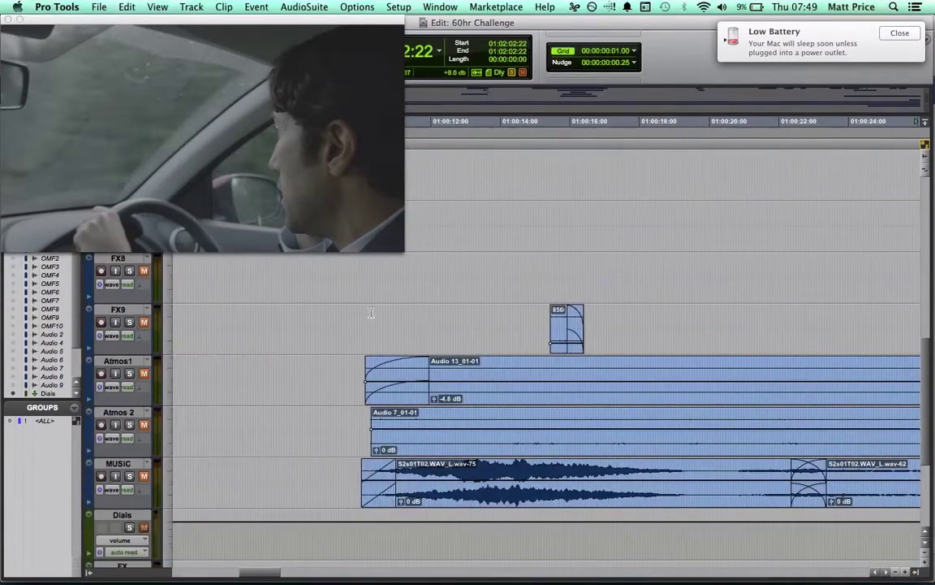
# Add a fade-in of about 1.5 seconds to the start of the Atmos 2 clip and place the cursor at 01:00:09:18
pyautogui.click(423, 318)
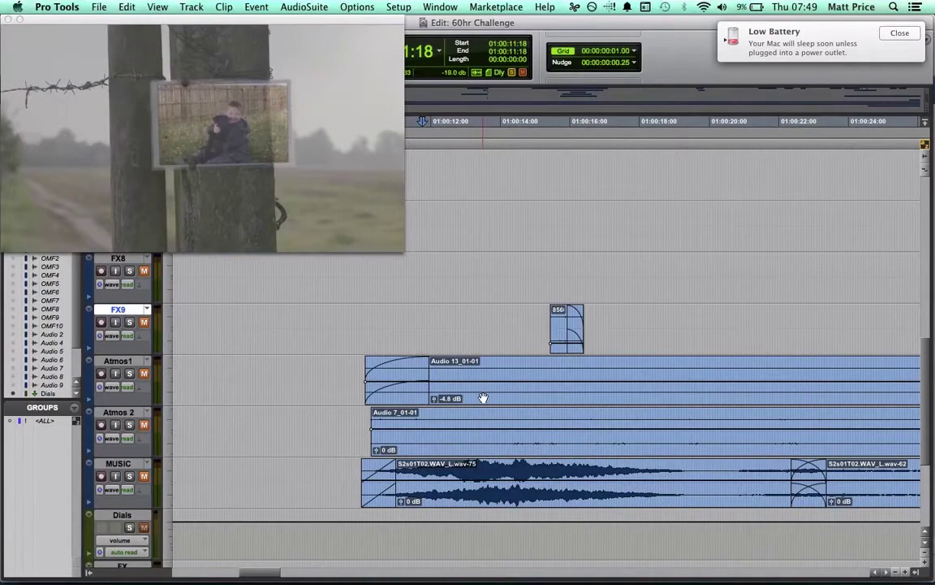
pyautogui.scroll(-4, 484, 397)
pyautogui.scroll(3, 484, 397)
pyautogui.scroll(-1, 484, 397)
pyautogui.hscroll(-2, 448, 325)
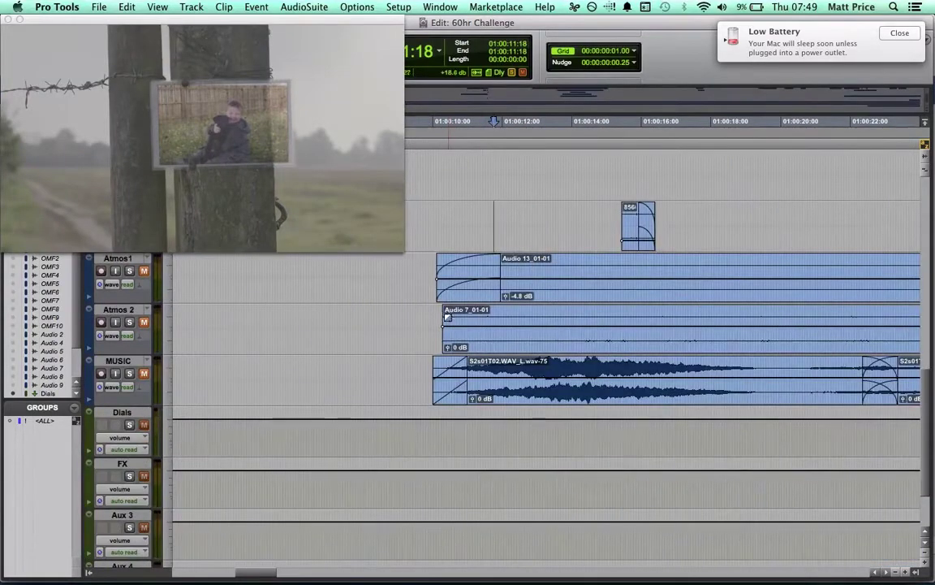
pyautogui.moveTo(447, 318); pyautogui.dragTo(494, 316)
pyautogui.click(422, 324)
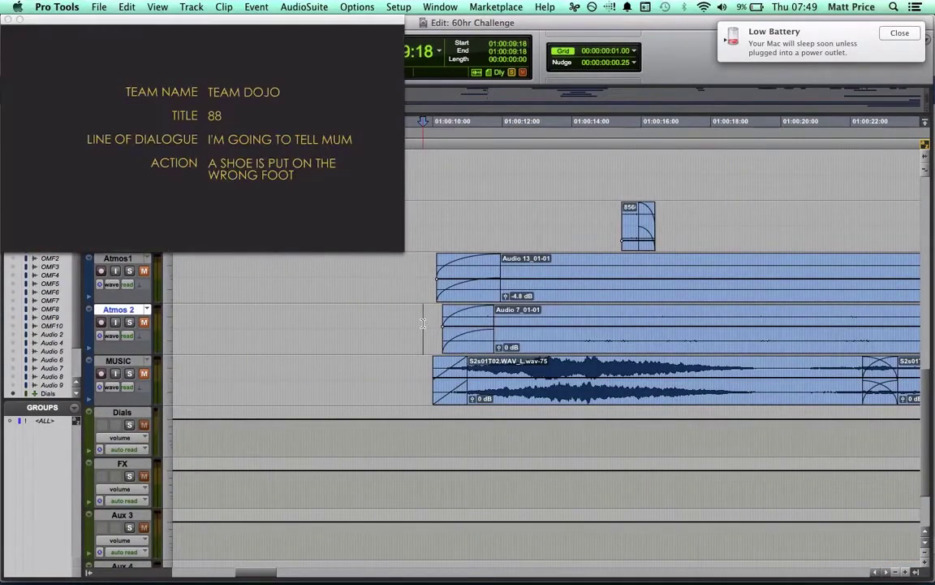
# Return to the first dialogue clips on the BOOM and LAV tracks, unsolo the GT track and mute it
pyautogui.hscroll(2, 423, 324)
pyautogui.scroll(1, 423, 324)
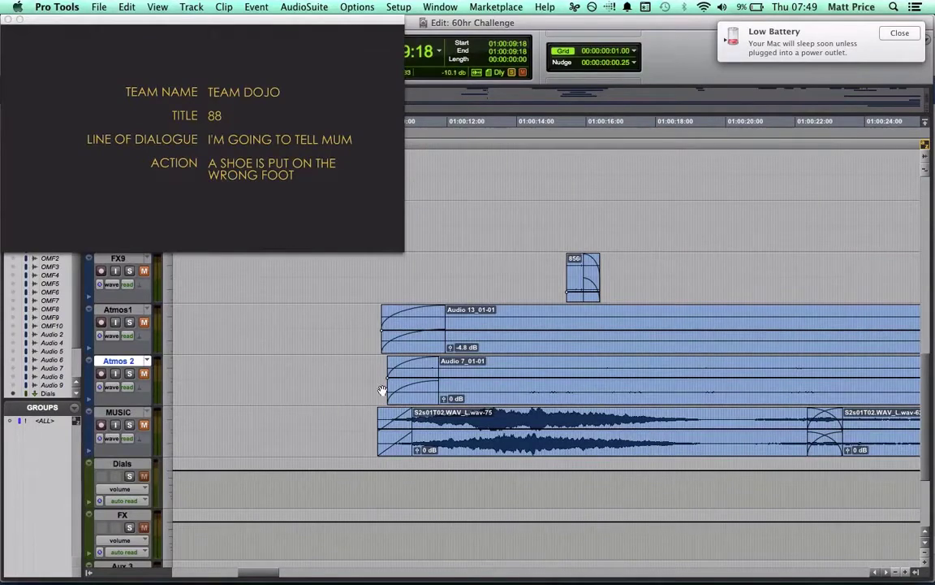
pyautogui.scroll(-3, 382, 391)
pyautogui.scroll(10, 382, 390)
pyautogui.hscroll(2, 382, 391)
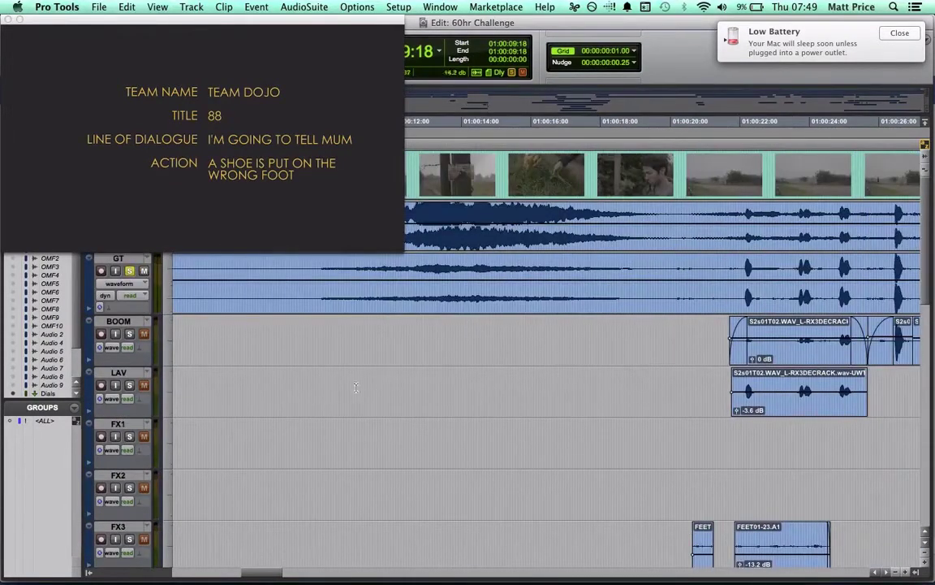
pyautogui.hscroll(15, 390, 341)
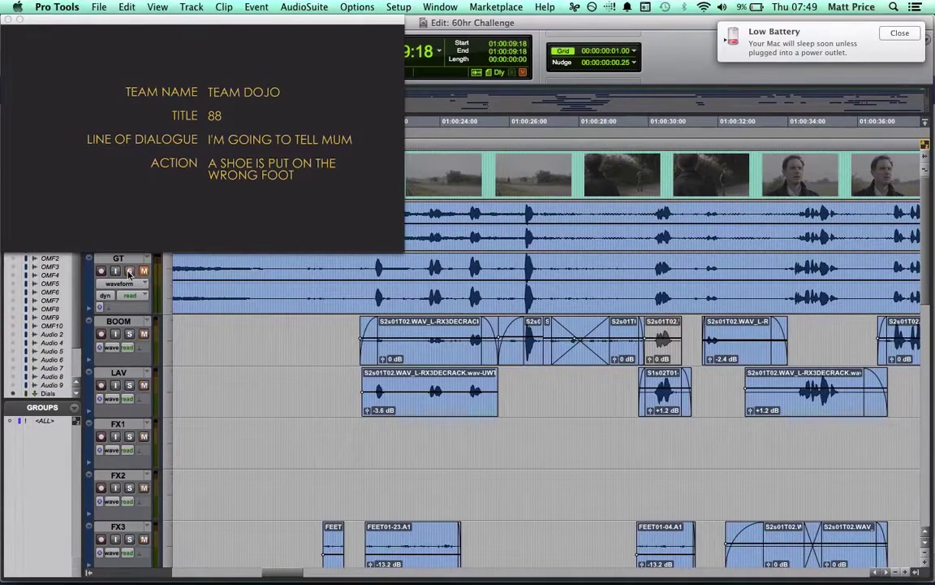
# Play back the first BOOM and LAV dialogue clips from 01:00:21:02 with the GT track muted
pyautogui.click(348, 337)
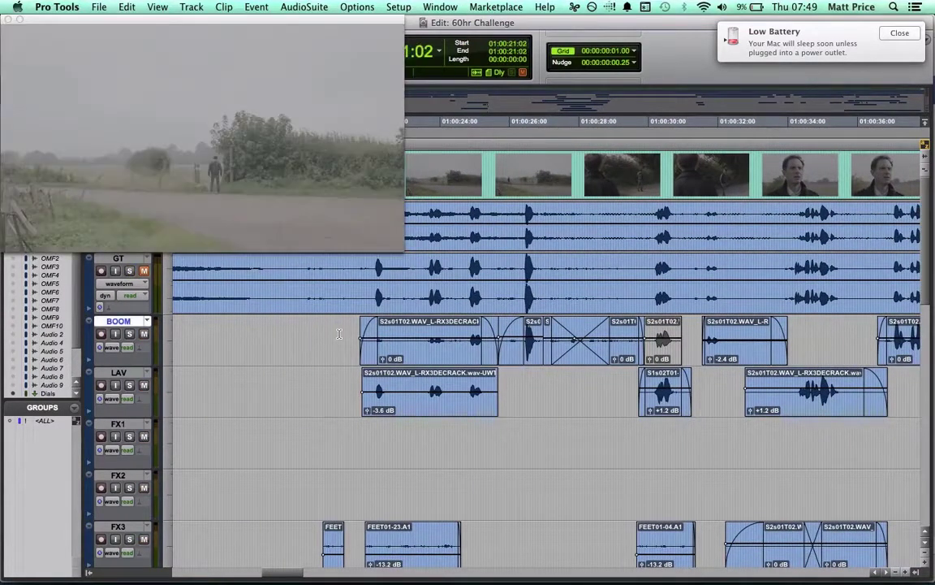
pyautogui.press('space')
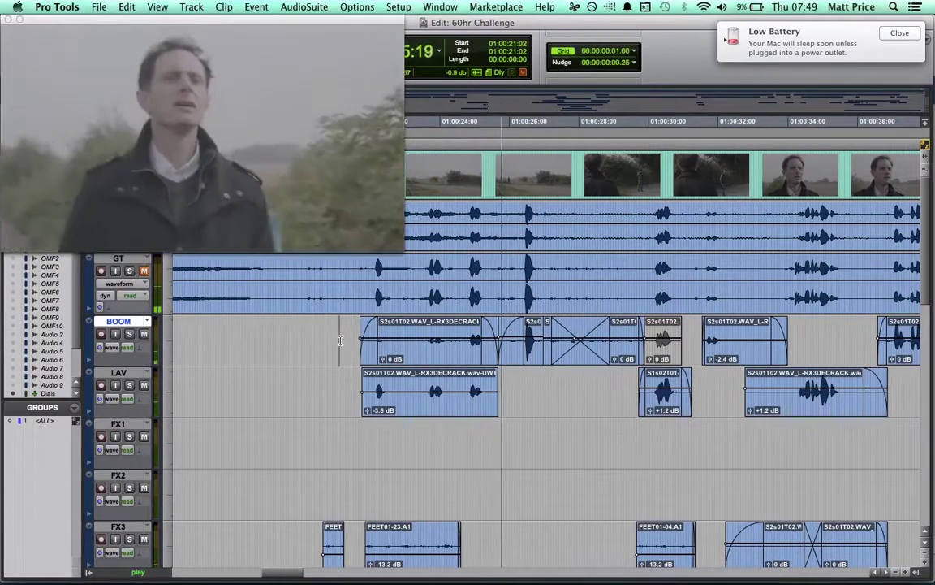
pyautogui.press('space')
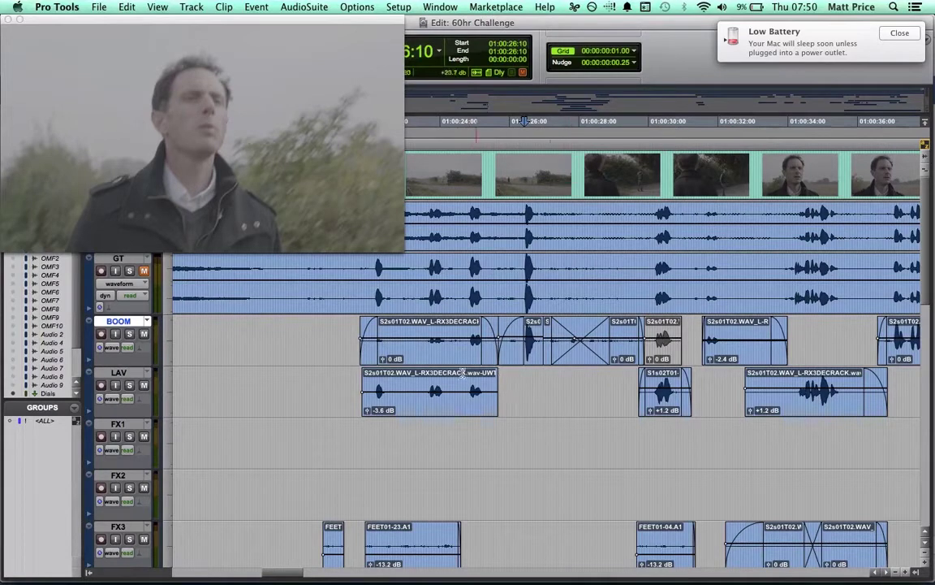
pyautogui.click(344, 336)
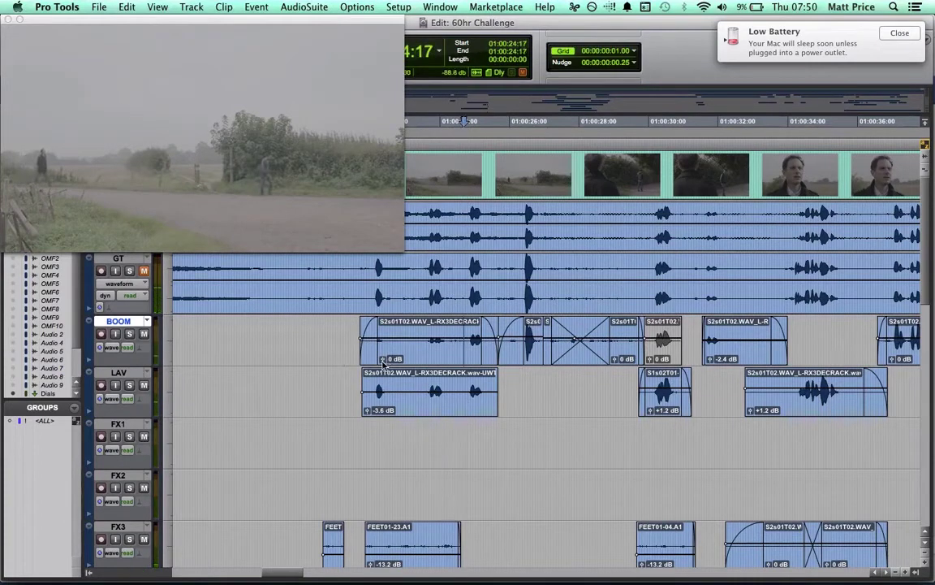
# Try a clip gain of +8.2 dB on the first BOOM clip, play it from 01:00:20:24, and undo the gain change
pyautogui.moveTo(384, 359)
pyautogui.mouseDown()
pyautogui.moveTo(359, 361)
pyautogui.moveTo(385, 356)
pyautogui.mouseUp()
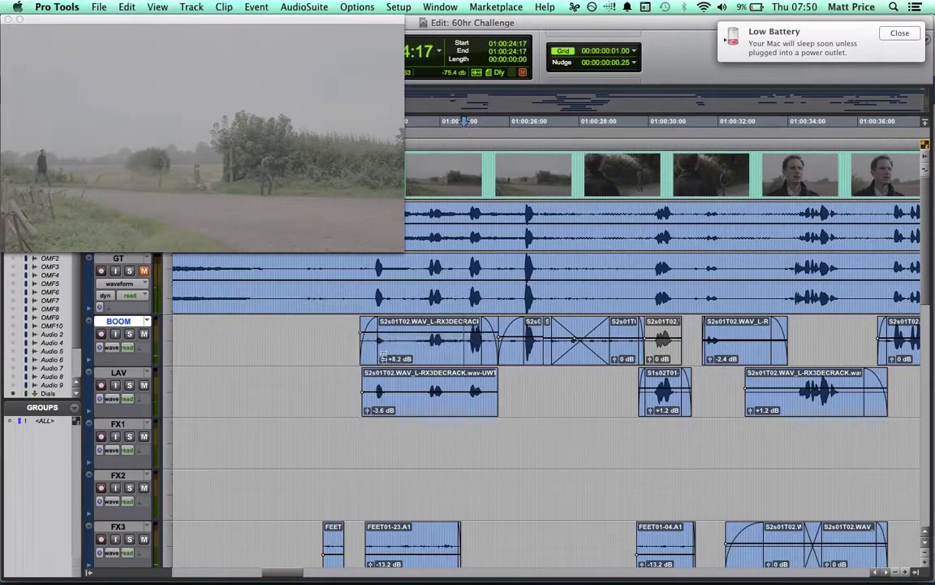
pyautogui.click(334, 338)
pyautogui.press('space')
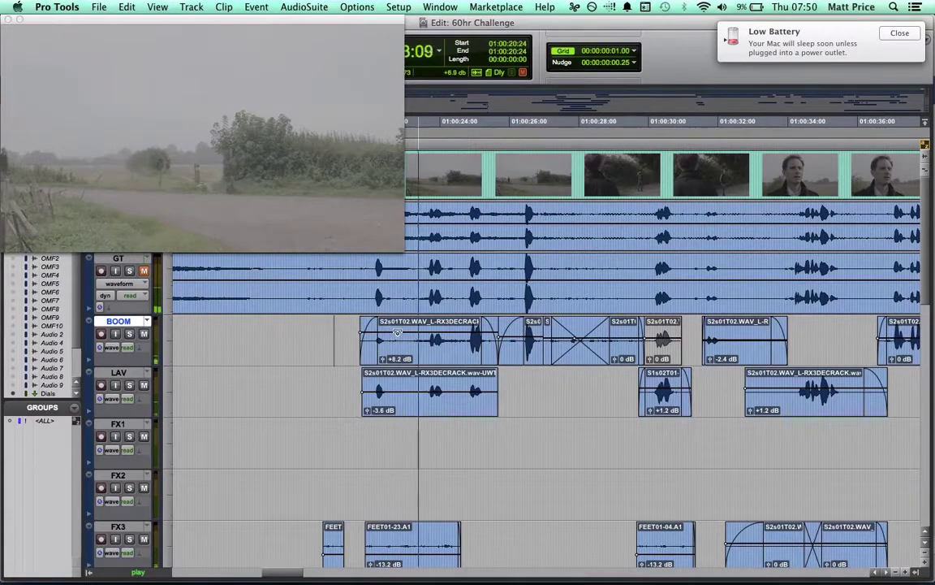
pyautogui.moveTo(398, 333); pyautogui.dragTo(408, 340)
pyautogui.press('super+z')
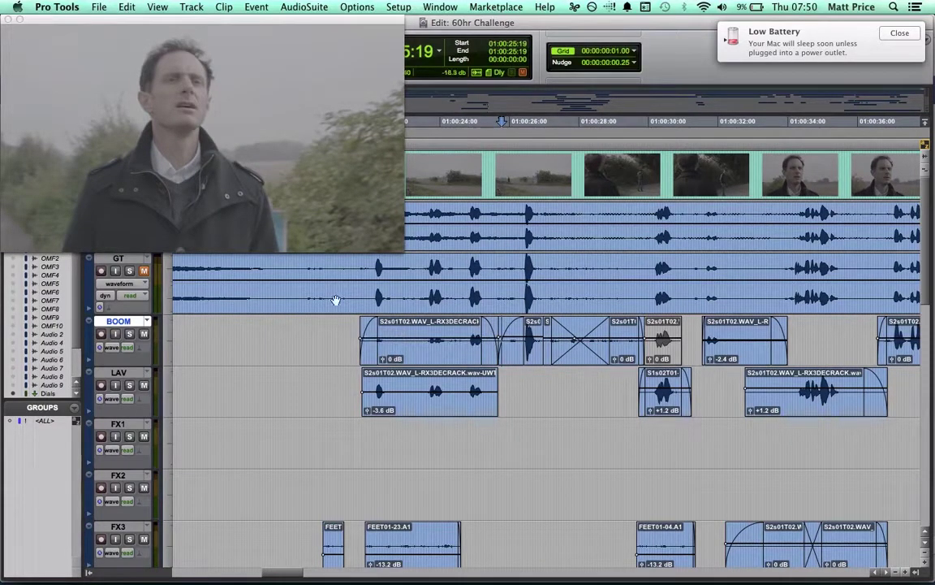
# Play the opening dialogue again from 01:00:20:23 and stop at 01:00:30:10
pyautogui.click(332, 329)
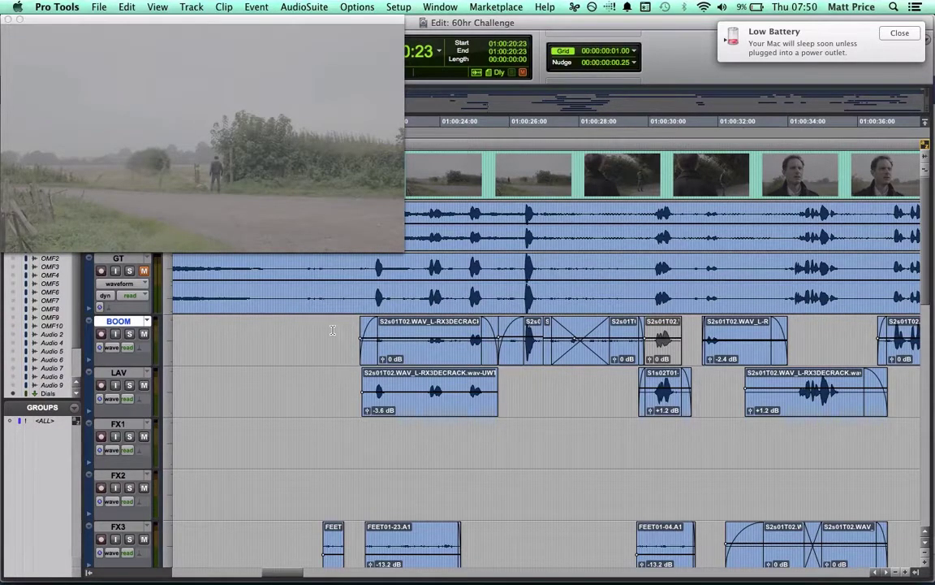
pyautogui.press('space')
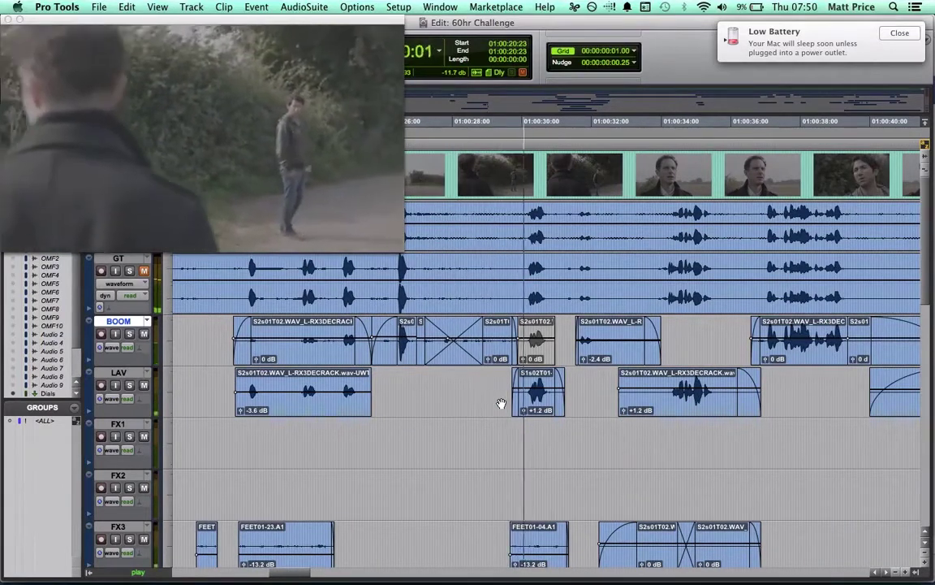
pyautogui.press('space')
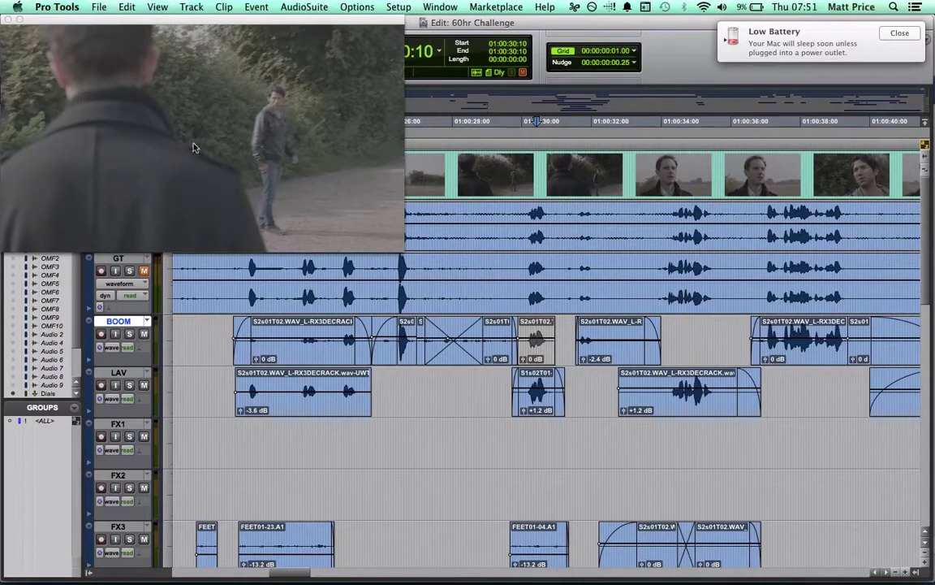
# Solo the FX3 track and listen to its footstep clips from 01:00:20:16
pyautogui.hscroll(-5, 290, 374)
pyautogui.scroll(-5, 306, 387)
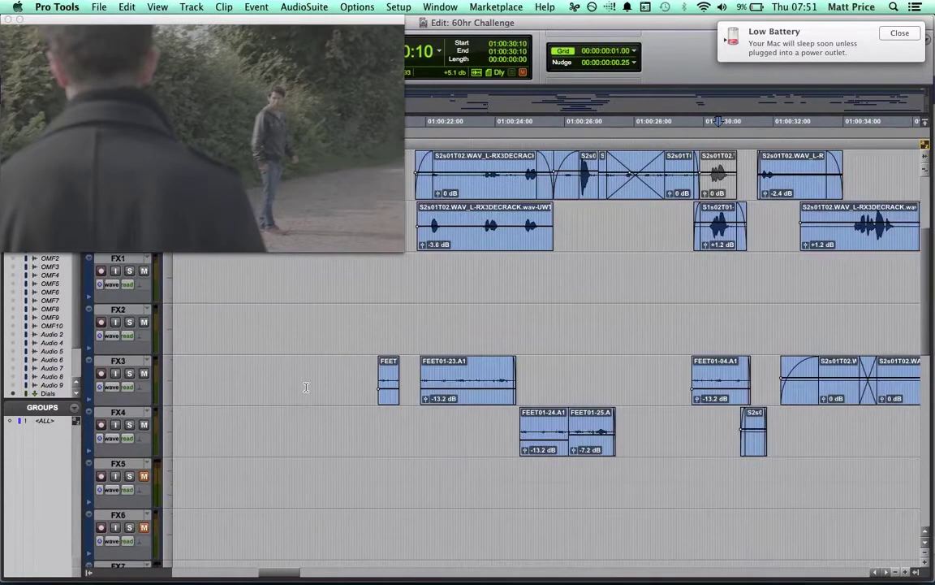
pyautogui.click(419, 311)
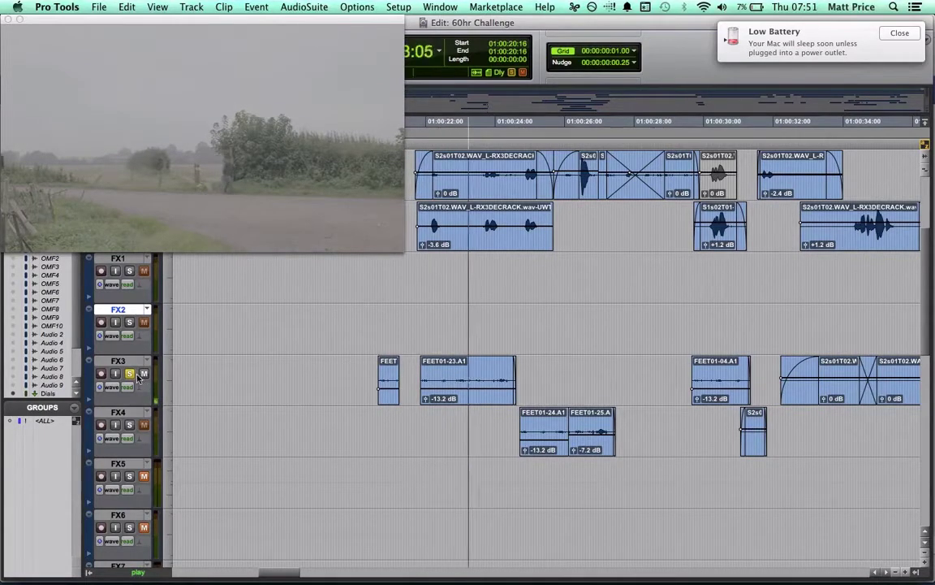
# Play the soloed FX3 track from 01:00:20:13 and compare its clips with the BOOM and LAV dialogue above
pyautogui.scroll(-10, 388, 414)
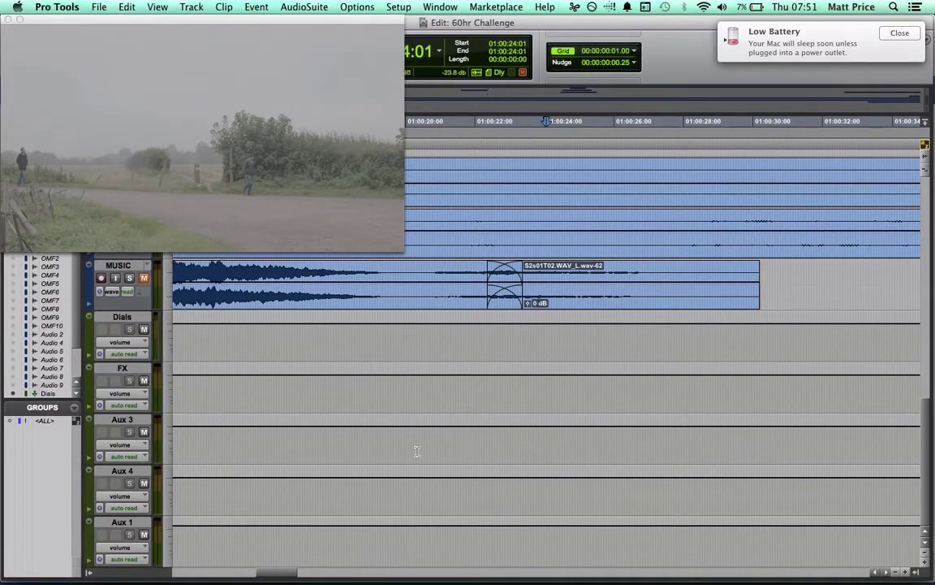
pyautogui.scroll(10, 453, 406)
pyautogui.scroll(-5, 453, 407)
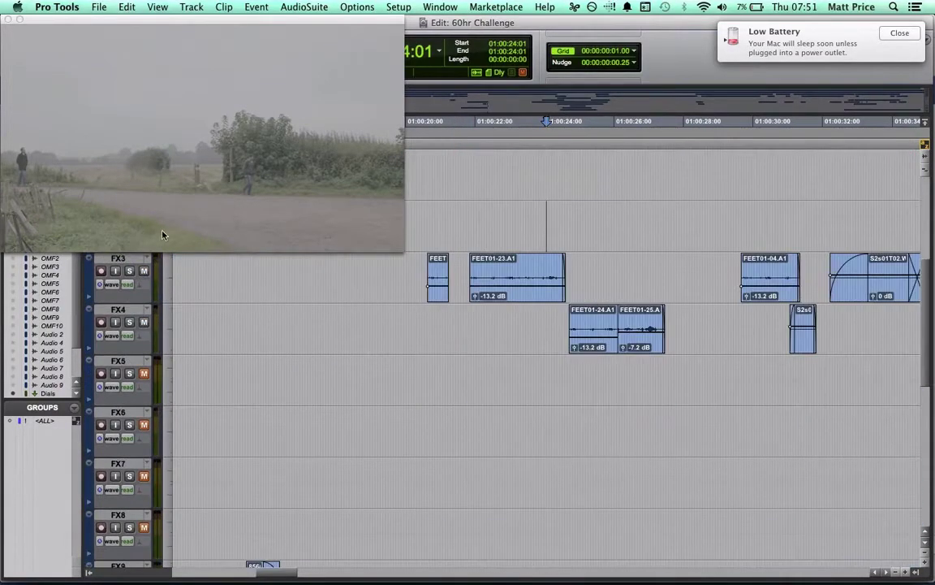
pyautogui.click(425, 315)
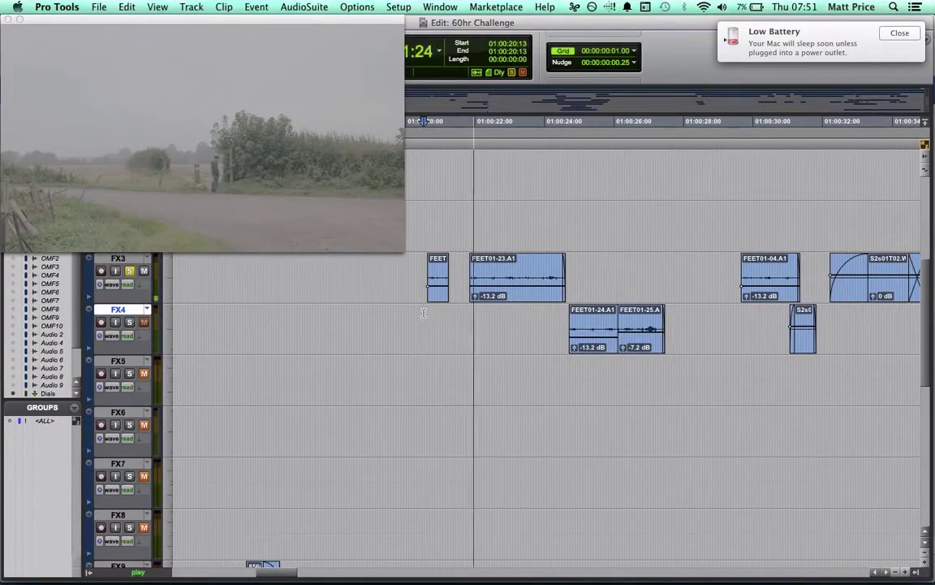
pyautogui.scroll(5, 487, 357)
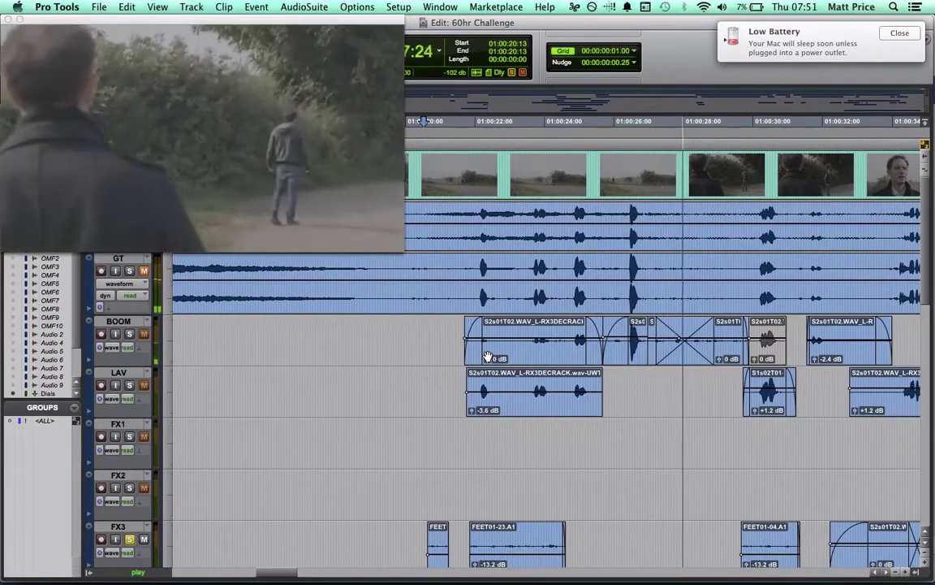
pyautogui.scroll(-5, 491, 373)
pyautogui.scroll(3, 495, 386)
pyautogui.scroll(-2, 497, 387)
pyautogui.hscroll(3, 496, 387)
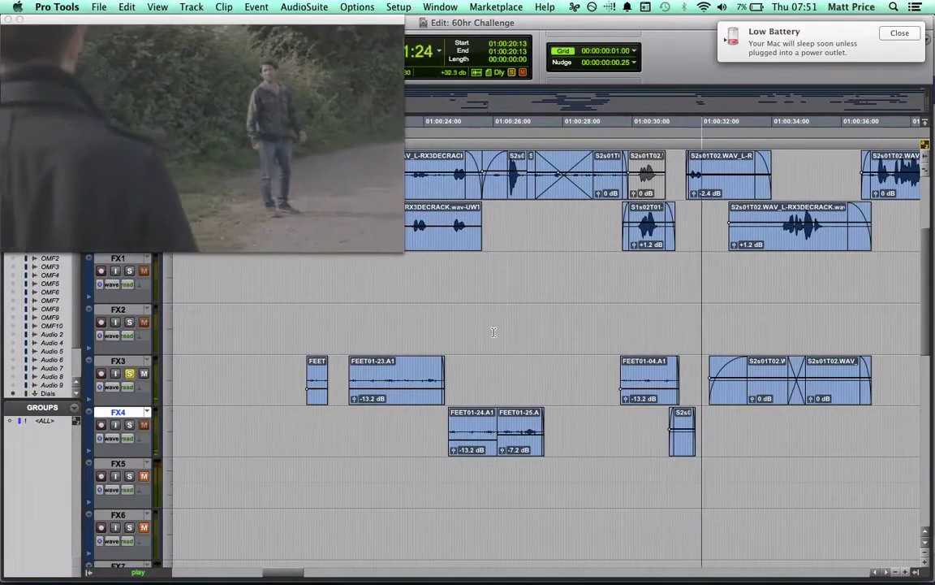
pyautogui.hscroll(5, 519, 338)
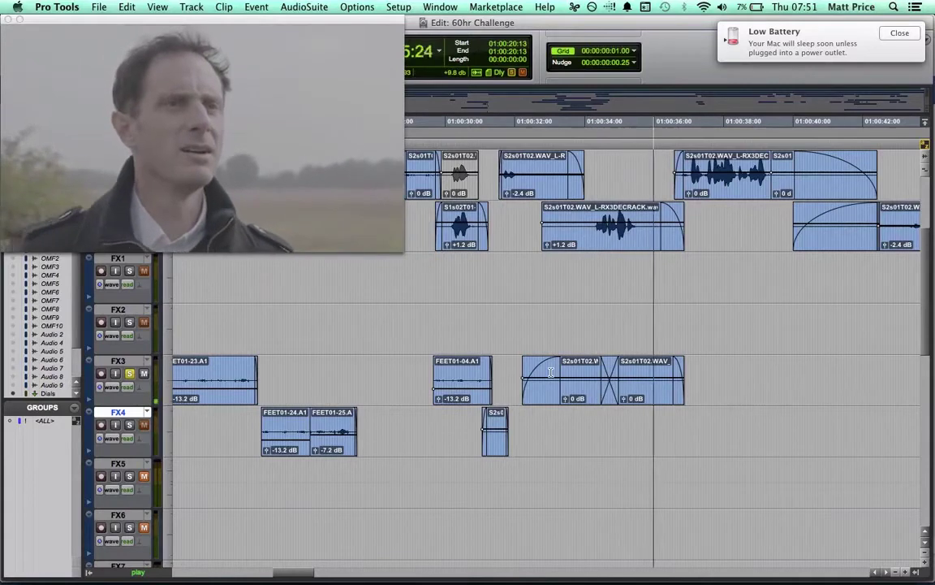
# Solo the BOOM and LAV tracks and play the dialogue from 01:00:28:21 and again from 01:00:35:14
pyautogui.scroll(3, 548, 372)
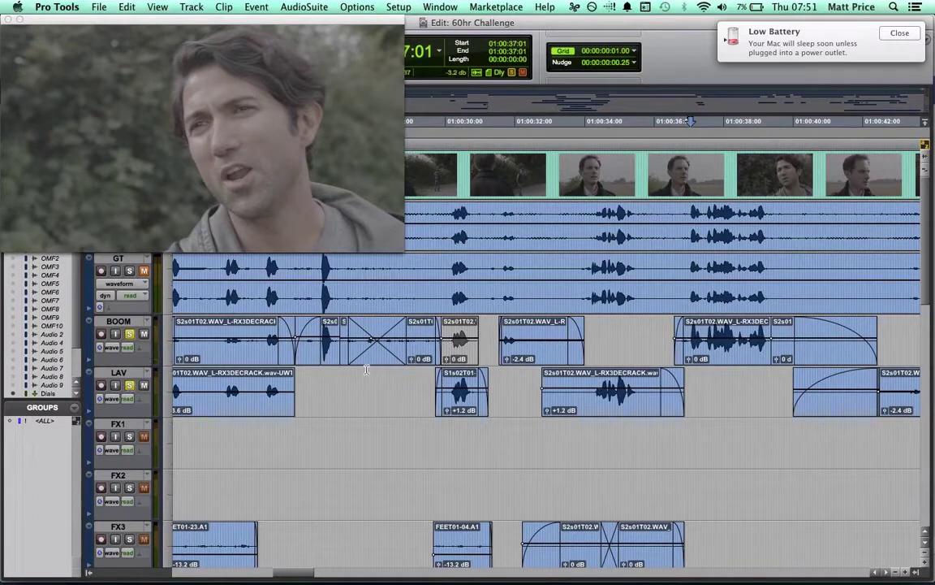
pyautogui.click(405, 389)
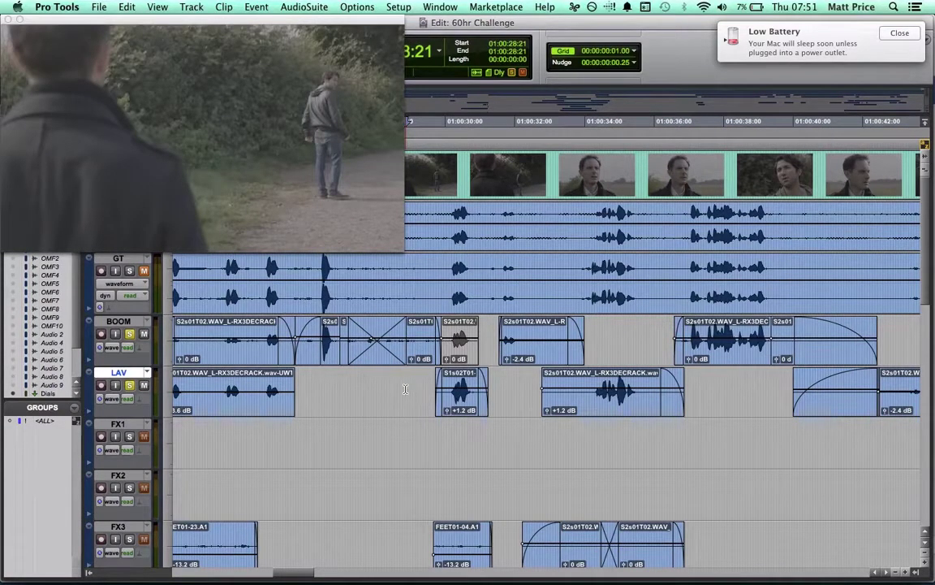
pyautogui.press('space')
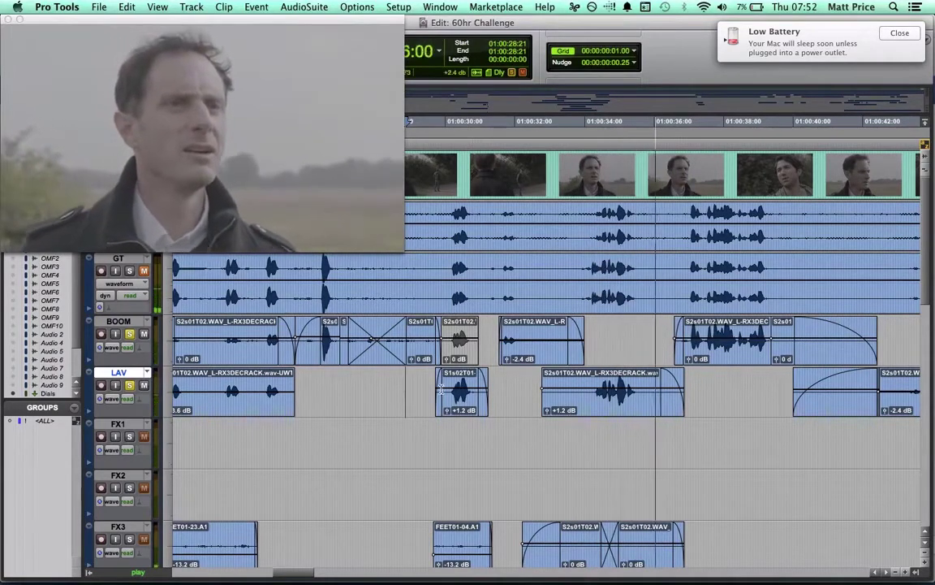
pyautogui.hscroll(5, 457, 387)
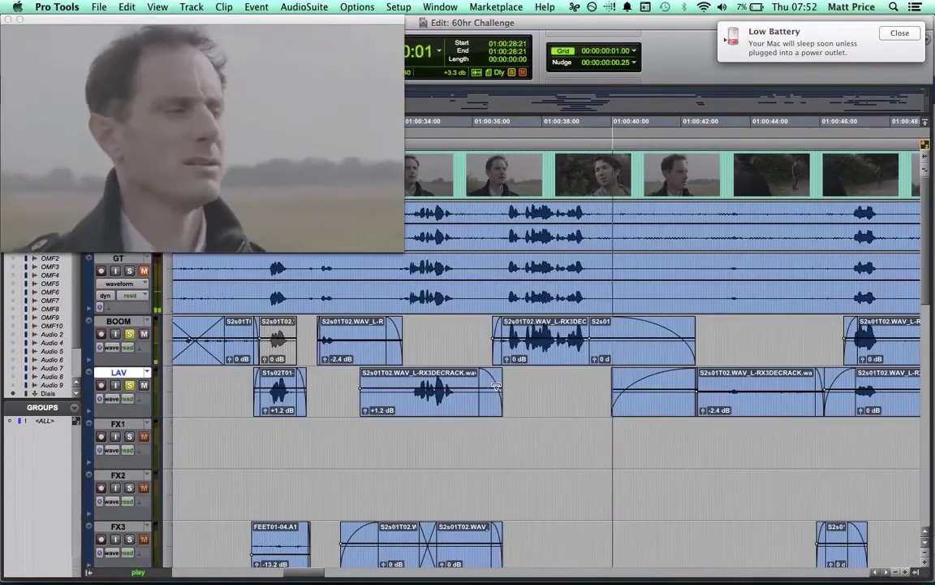
pyautogui.click(457, 337)
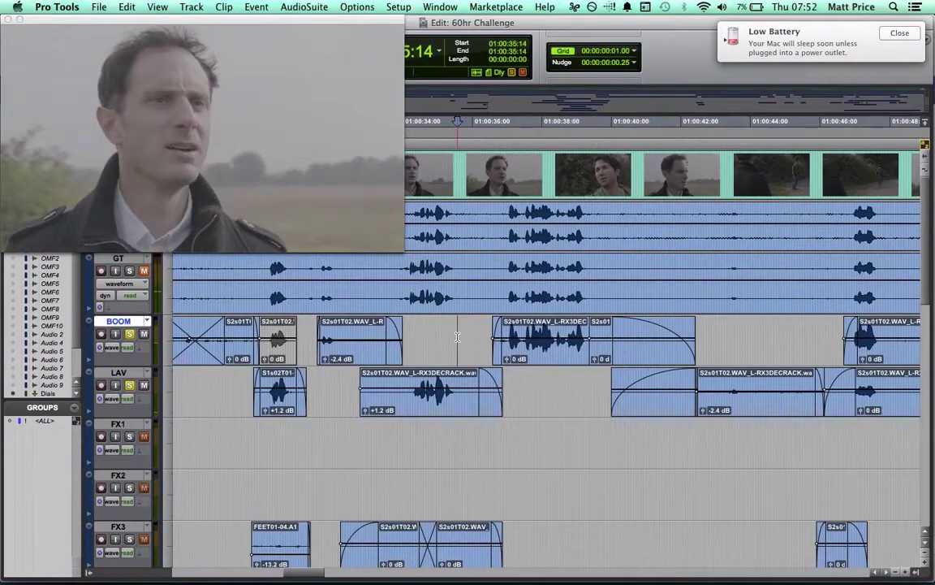
pyautogui.press('space')
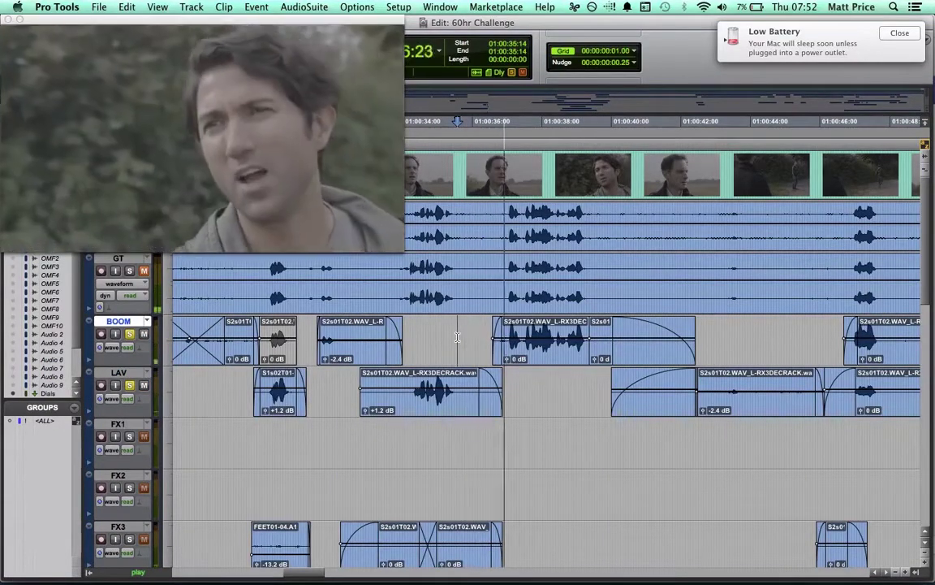
pyautogui.press('space')
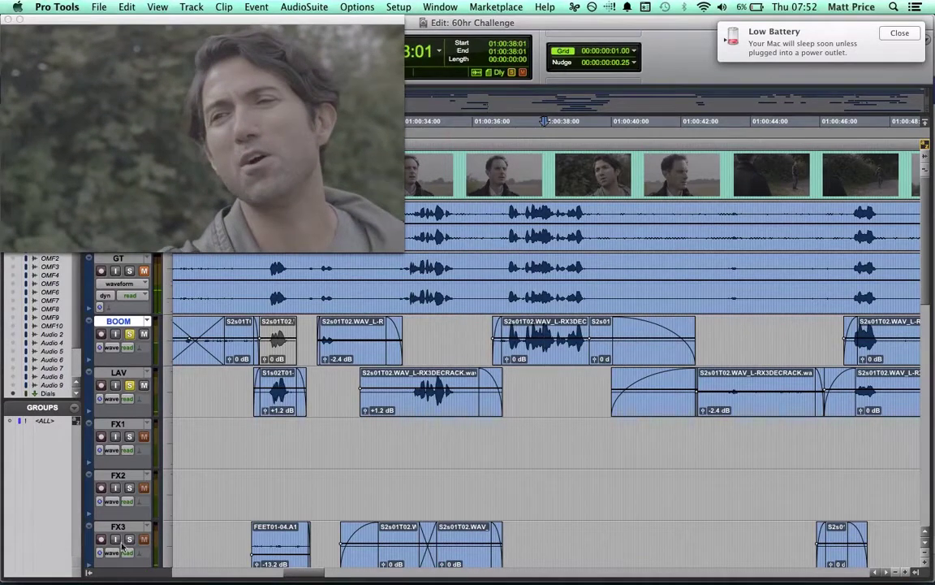
# Play FX3 alone from 01:00:32:02, clear its solo, and play the dialogue and effects together from 01:00:31:12
pyautogui.click(336, 492)
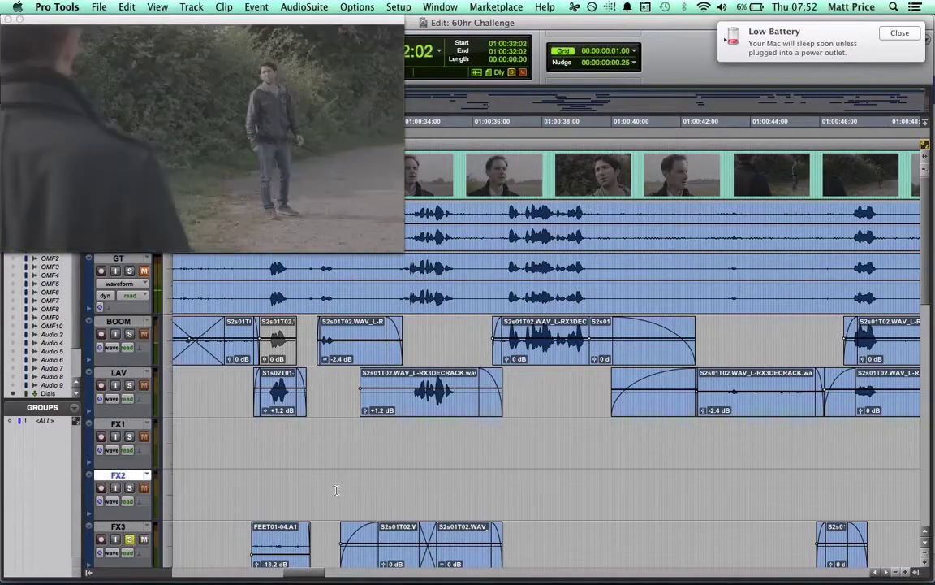
pyautogui.press('space')
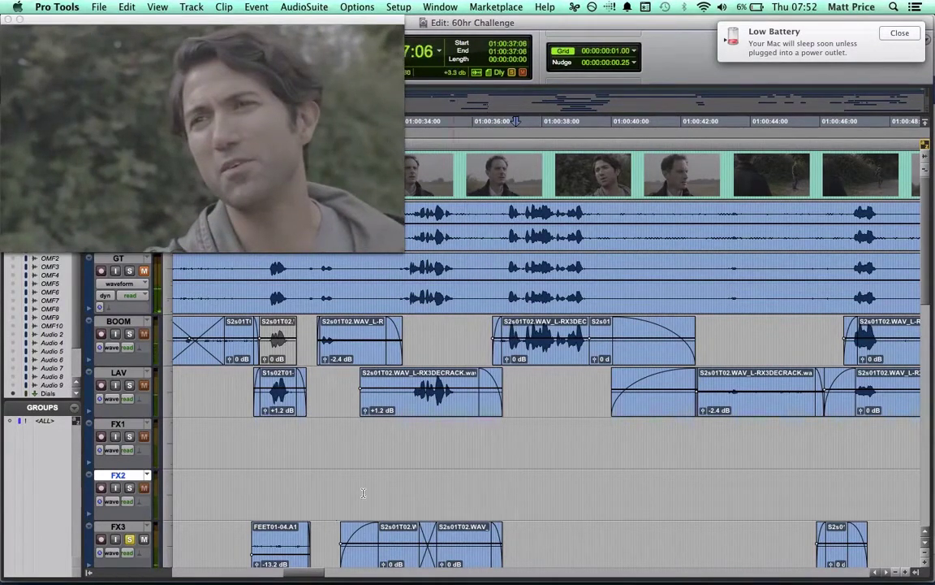
pyautogui.click(315, 422)
pyautogui.press('space')
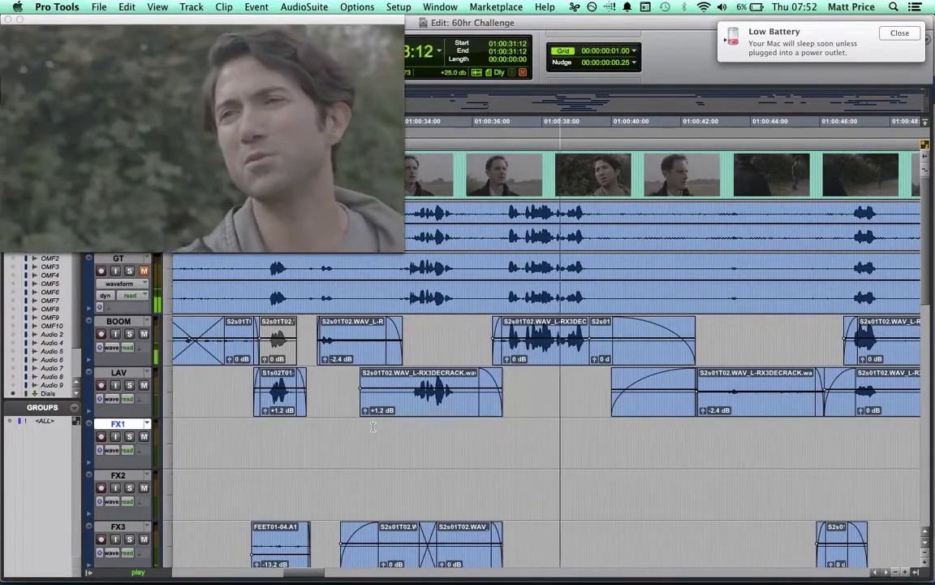
pyautogui.press('space')
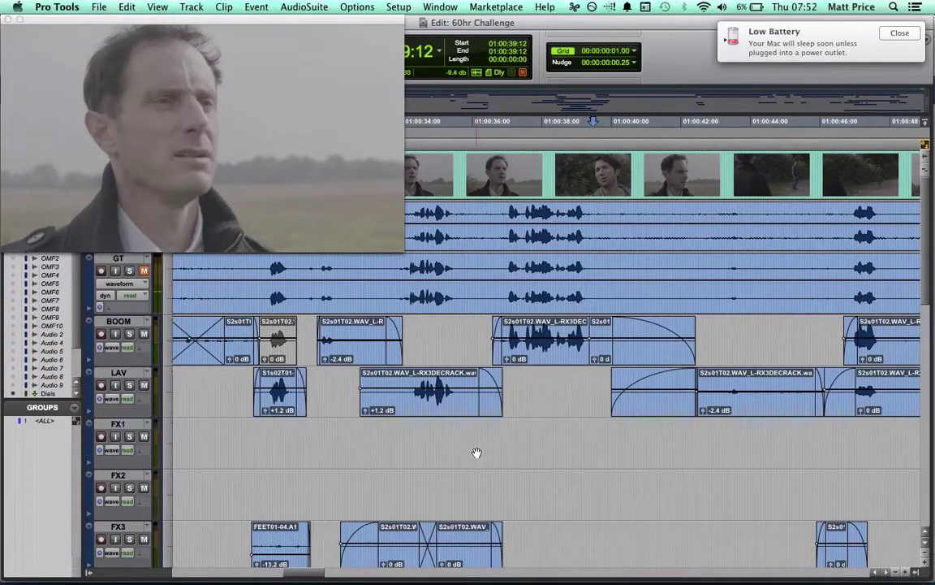
# Play the mix from 01:00:34:22 while following the BOOM, LAV and FX clips, stop at 01:00:50:14 and solo the LAV track
pyautogui.scroll(-3, 476, 452)
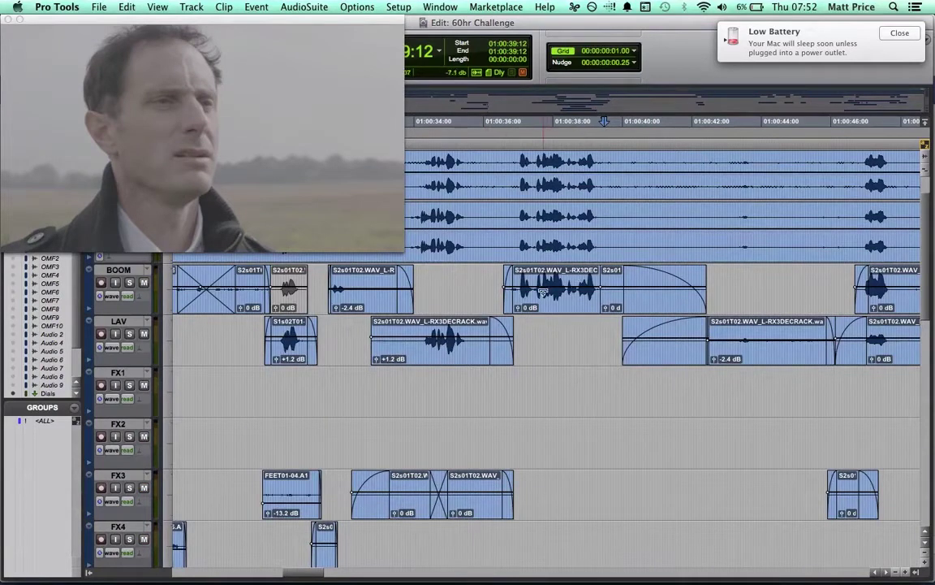
pyautogui.click(415, 394)
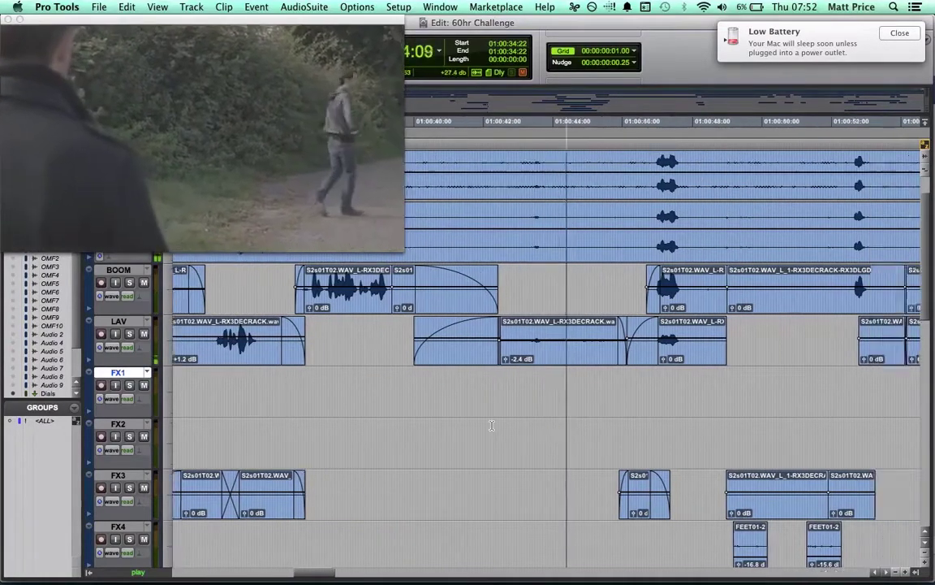
pyautogui.scroll(2, 491, 425)
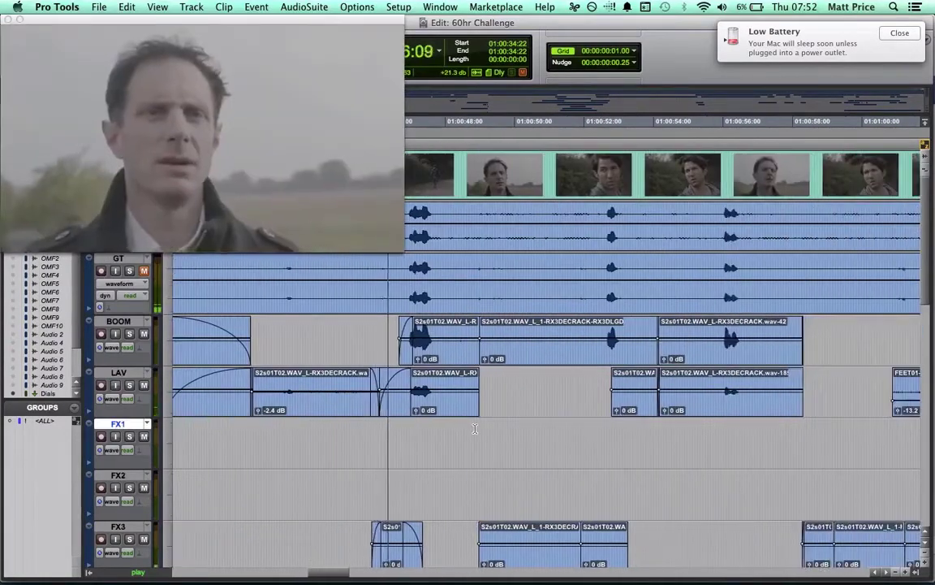
pyautogui.scroll(-5, 475, 429)
pyautogui.scroll(5, 475, 429)
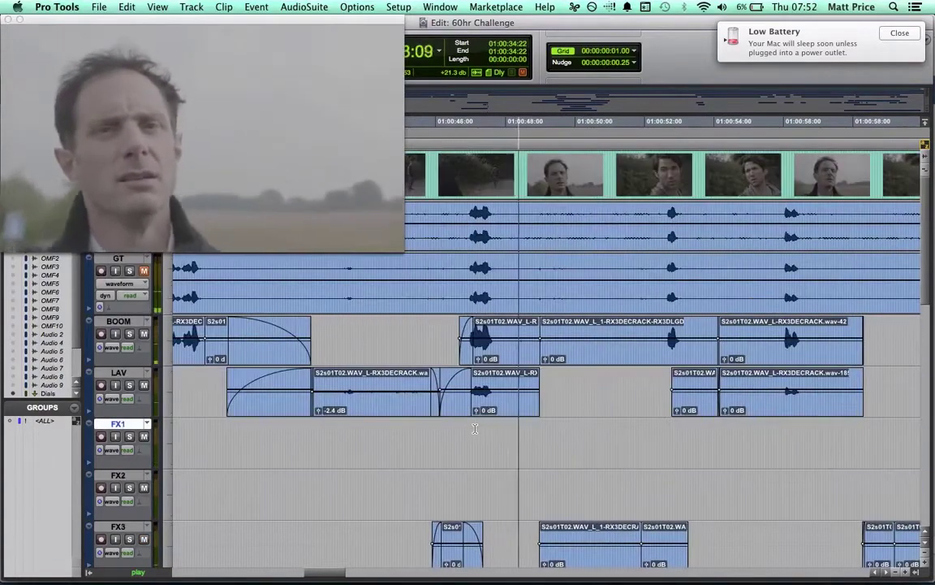
pyautogui.scroll(-2, 475, 428)
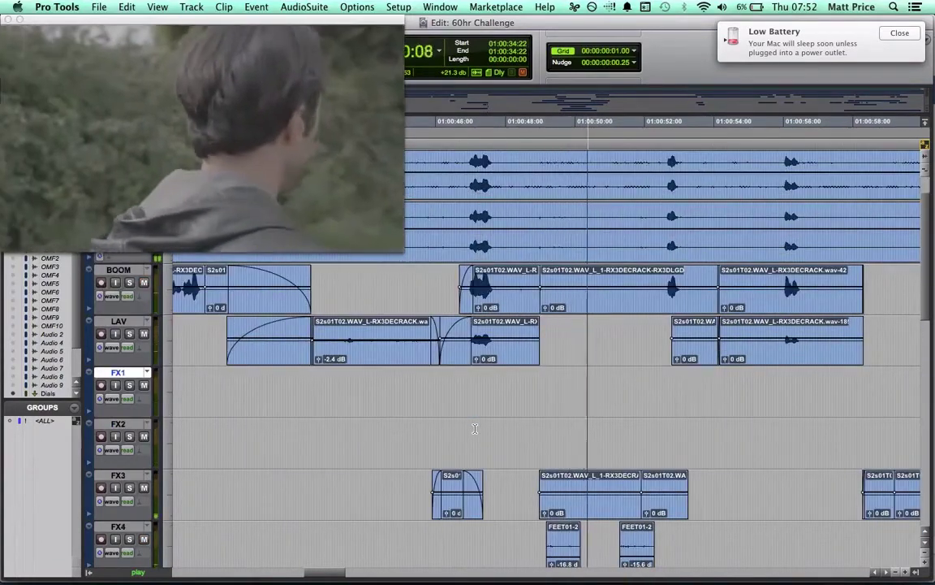
pyautogui.click(129, 333)
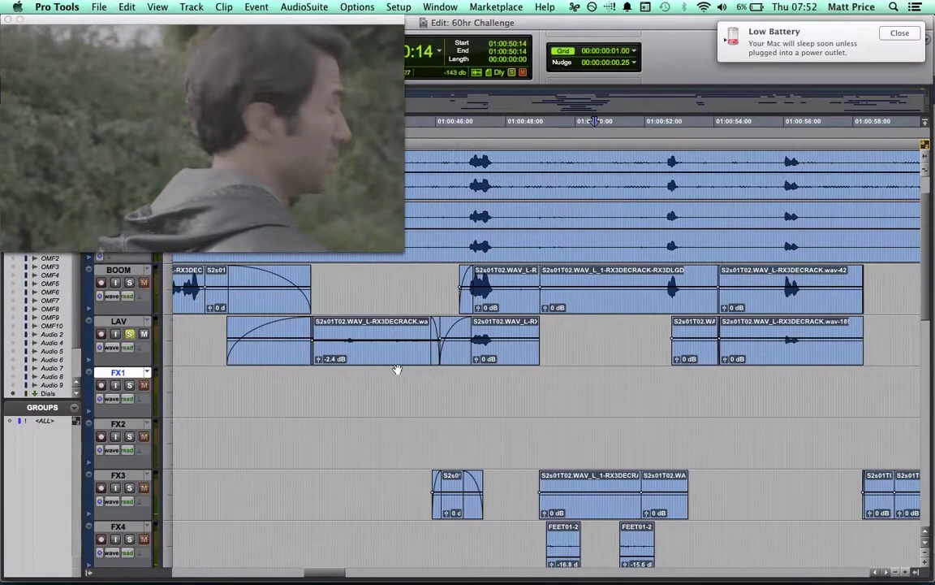
# Play the soloed LAV track from 01:00:44:22, then compare the same line with only FX3 soloed and with all solos cleared
pyautogui.click(397, 375)
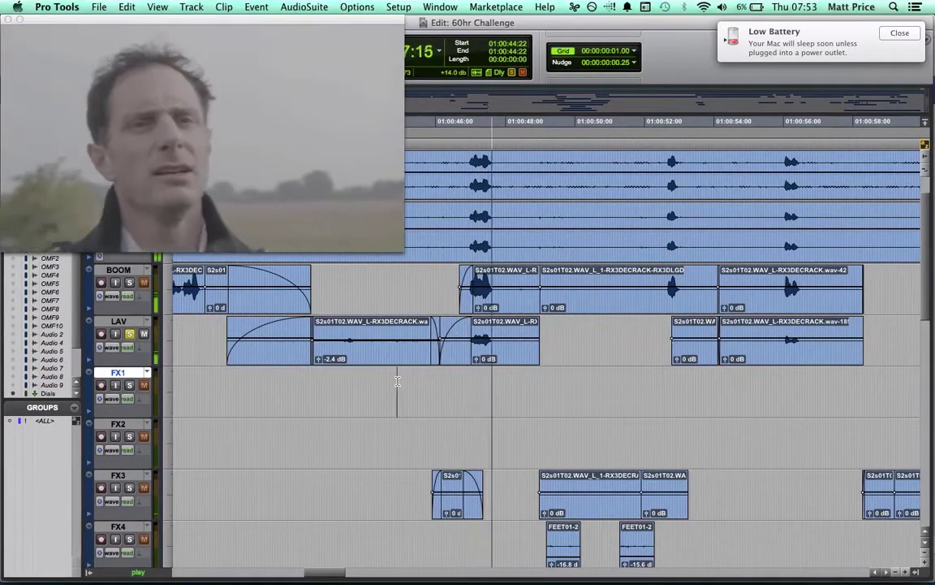
pyautogui.press('space')
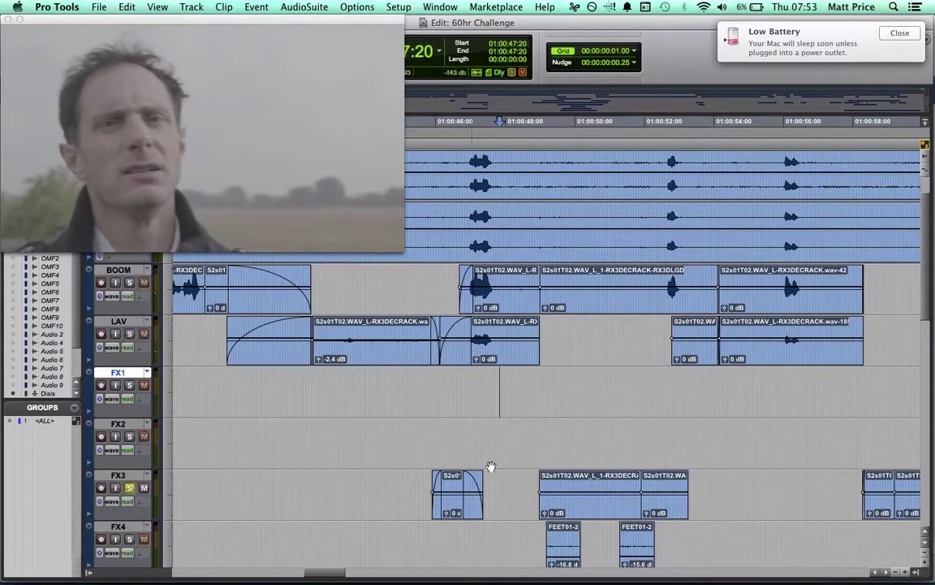
pyautogui.click(423, 423)
pyautogui.press('space')
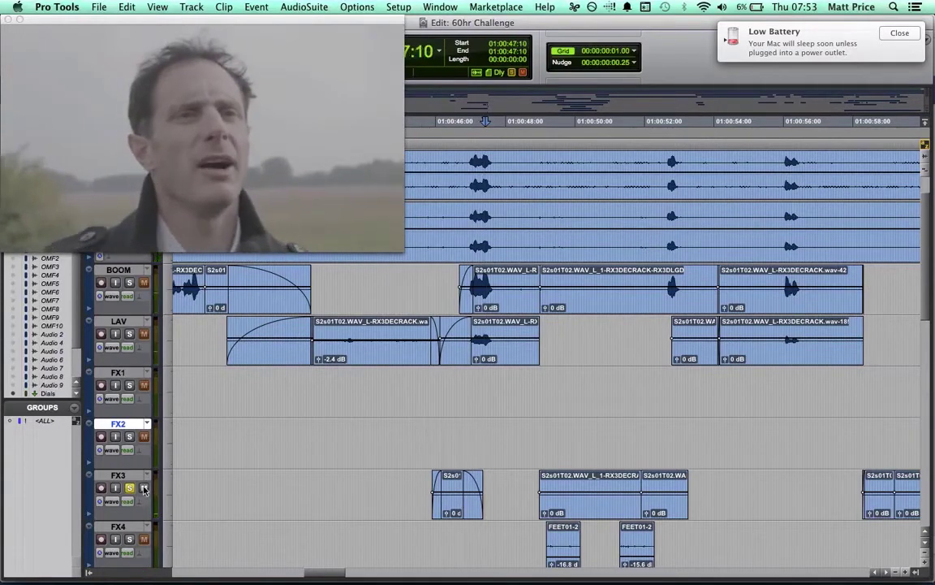
pyautogui.click(368, 387)
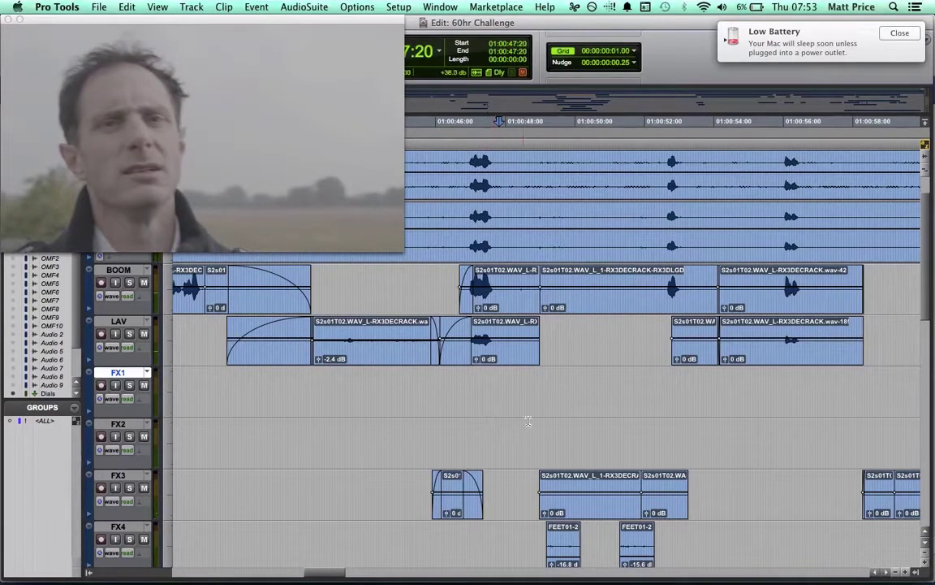
# Play the full mix from 01:00:50:10 over the BOOM, LAV and FX3 clips and stop at 01:00:54:10
pyautogui.scroll(-3, 498, 422)
pyautogui.scroll(3, 498, 422)
pyautogui.hscroll(2, 498, 422)
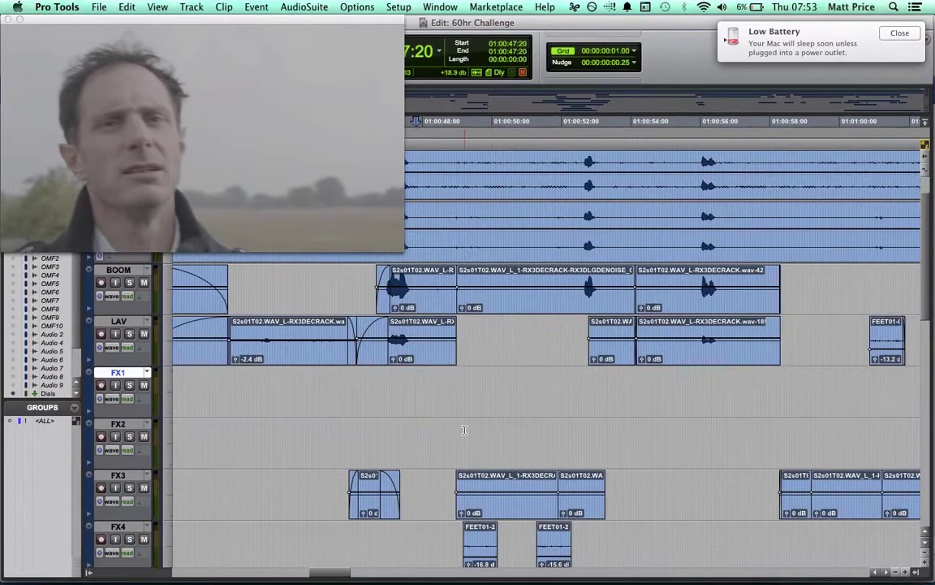
pyautogui.click(464, 430)
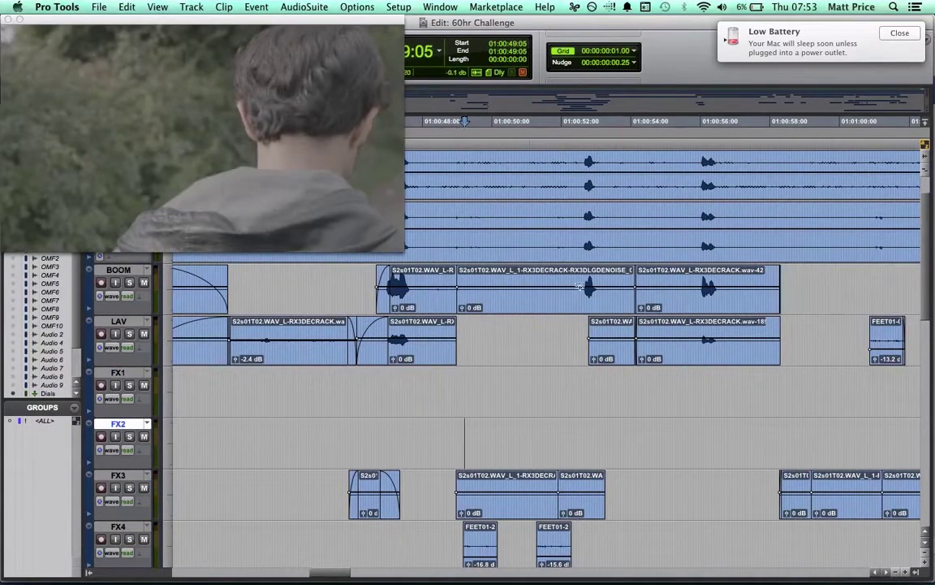
pyautogui.click(506, 282)
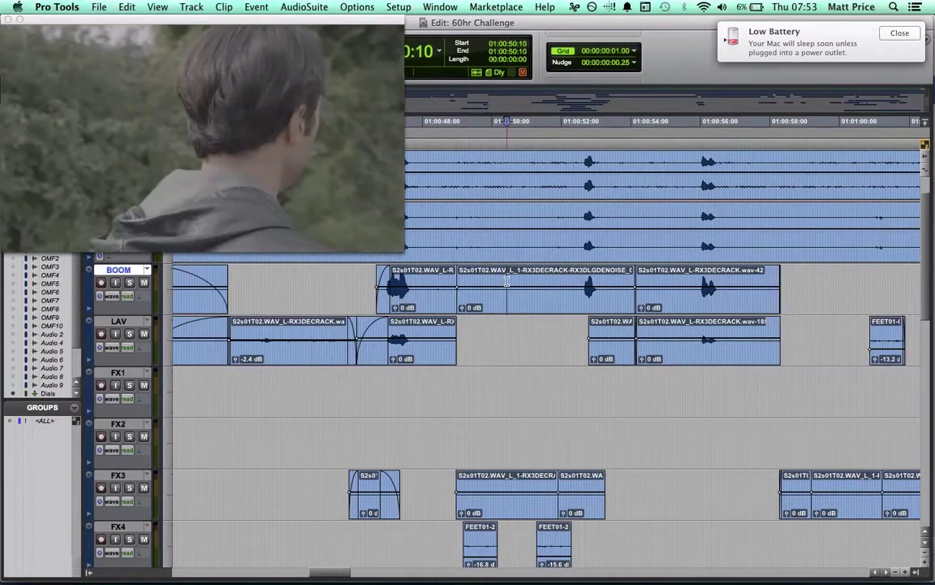
pyautogui.press('space')
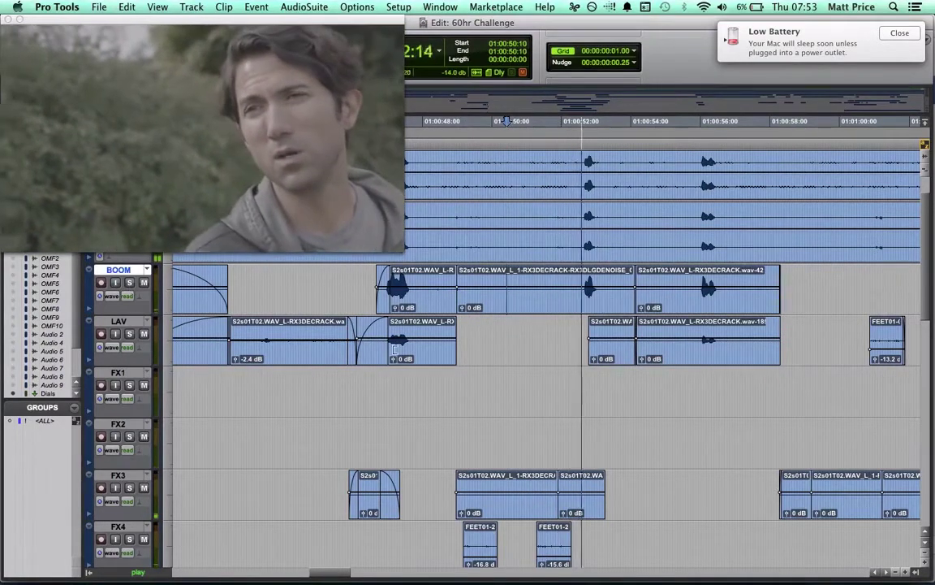
pyautogui.scroll(2, 396, 350)
pyautogui.press('space')
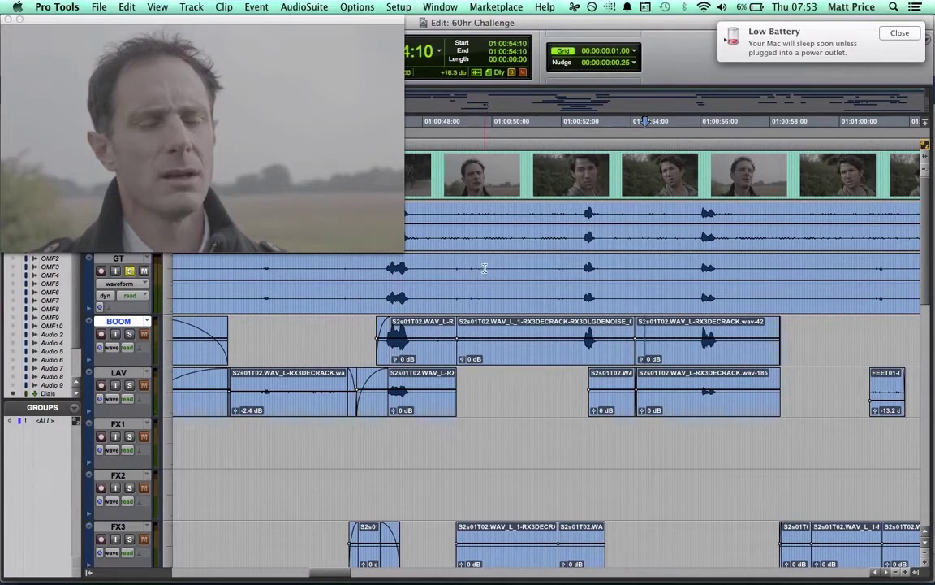
# Play the passage with only the GT guide track soloed, then replay it from 01:00:50:05 with only BOOM soloed
pyautogui.click(485, 268)
pyautogui.press('space')
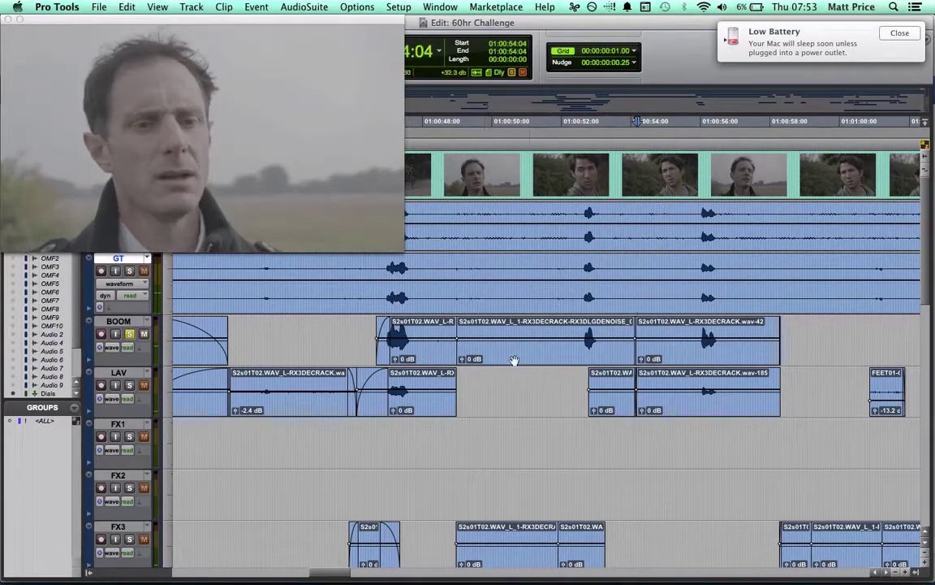
pyautogui.click(499, 329)
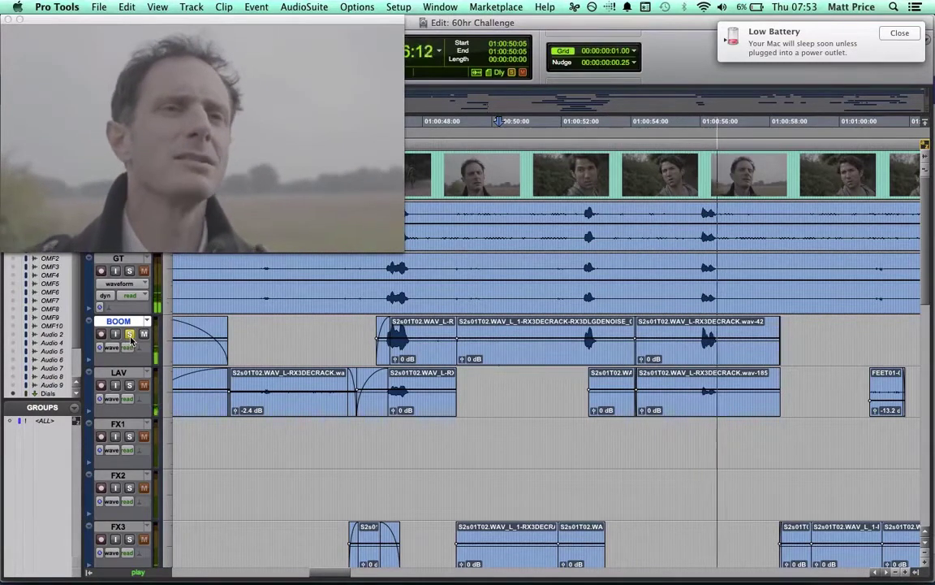
pyautogui.hscroll(4, 572, 405)
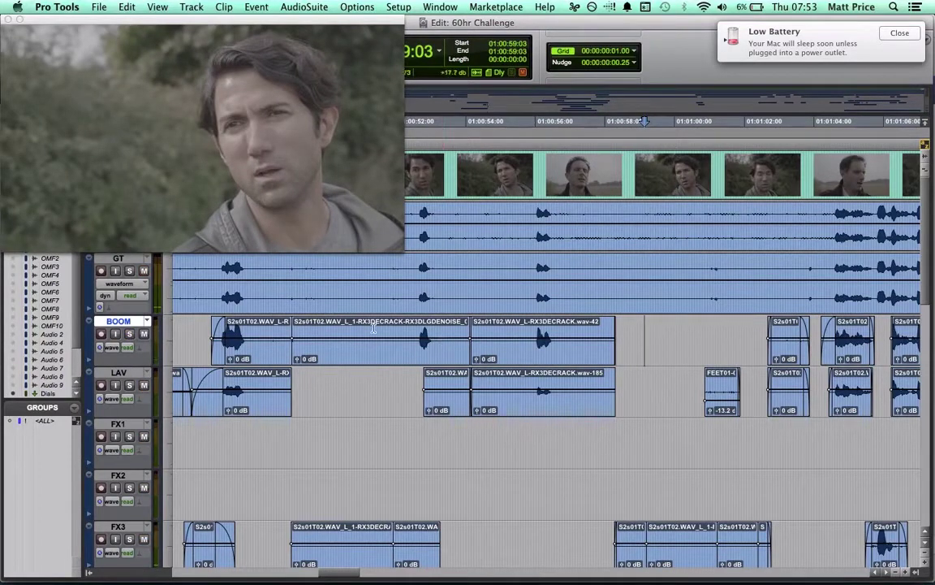
# Clear the BOOM solo, check the dialogue around 01:00:55:11, and play the mix from 01:00:52:09 to 01:01:01:03
pyautogui.click(373, 327)
pyautogui.click(517, 328)
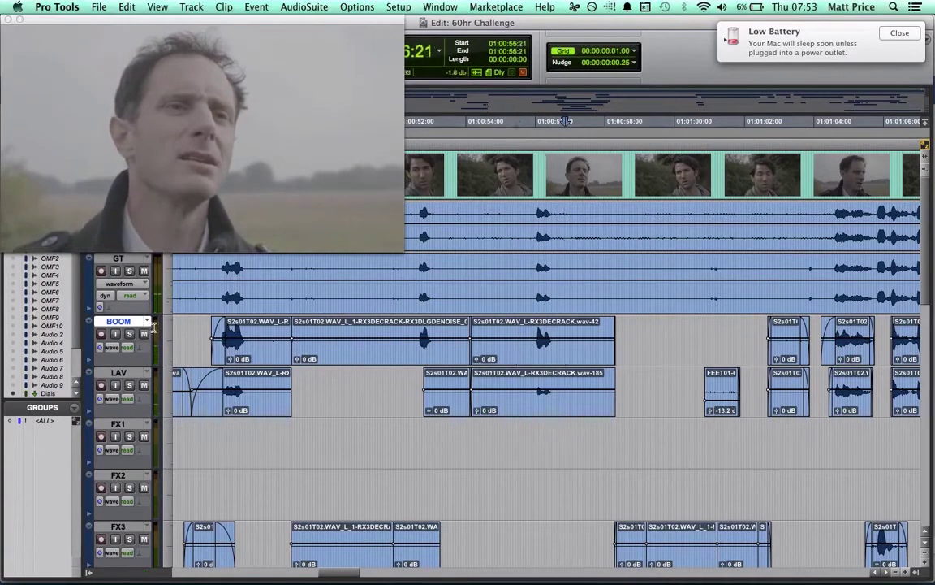
pyautogui.click(494, 332)
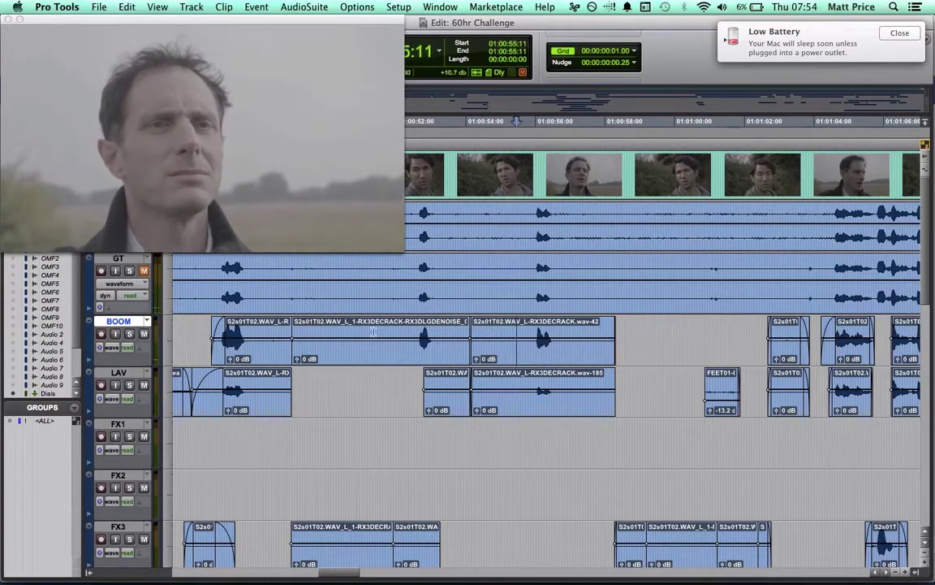
pyautogui.click(373, 331)
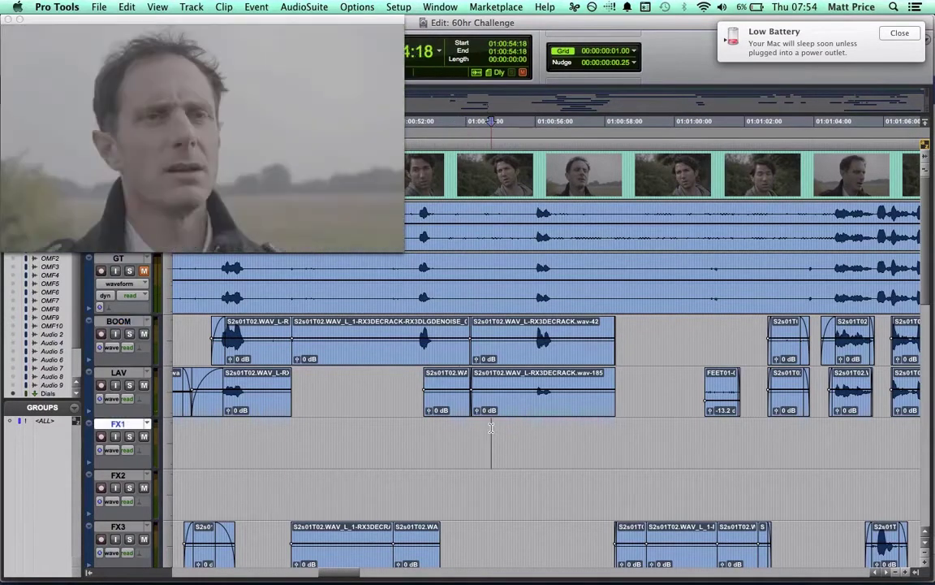
pyautogui.click(410, 423)
pyautogui.press('space')
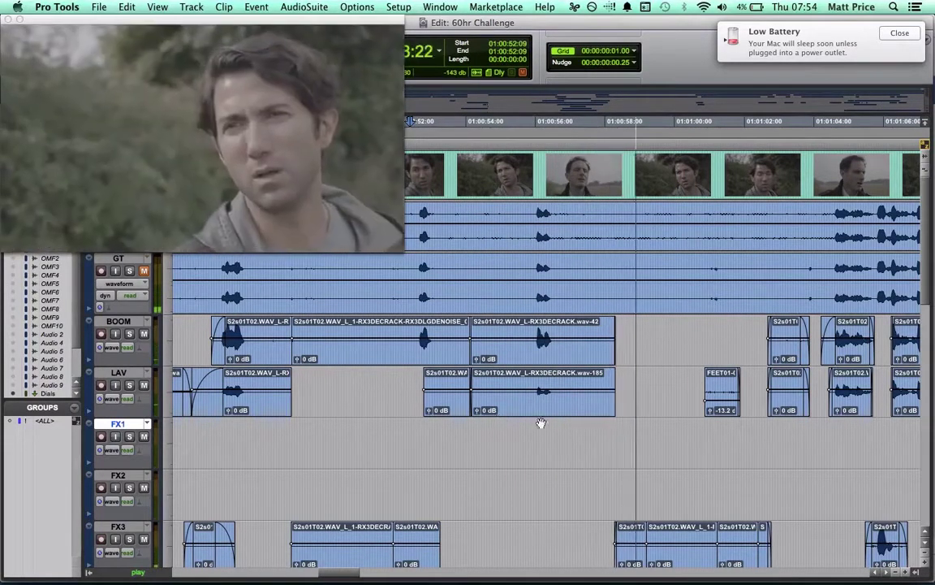
pyautogui.scroll(-3, 591, 426)
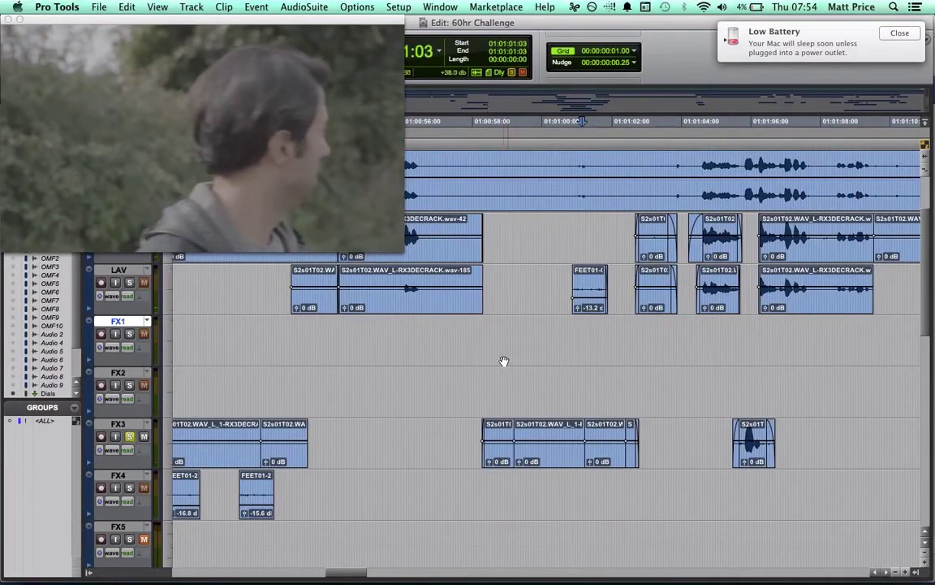
# Solo FX3 and play its clips from 01:00:58:05, then replay them on to 01:01:05:23
pyautogui.click(480, 376)
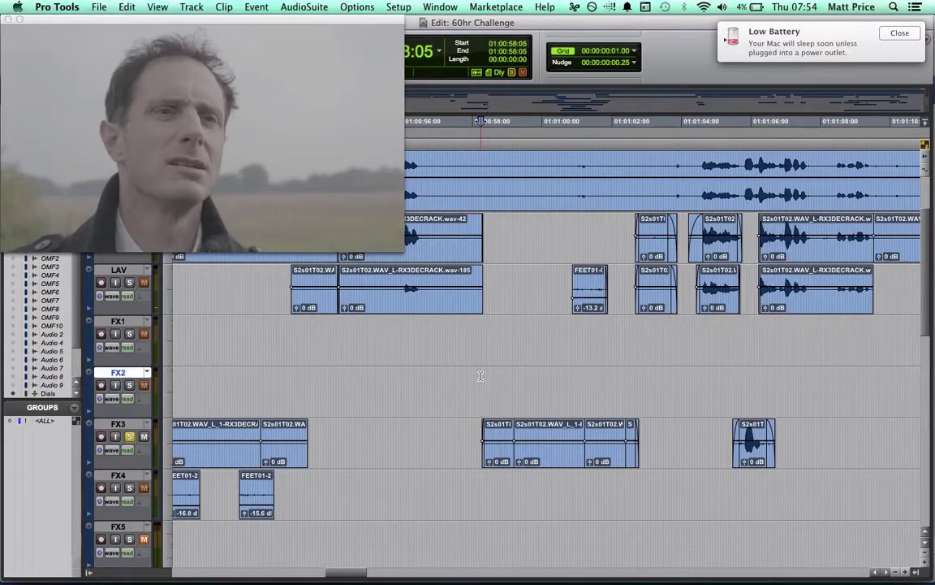
pyautogui.press('space')
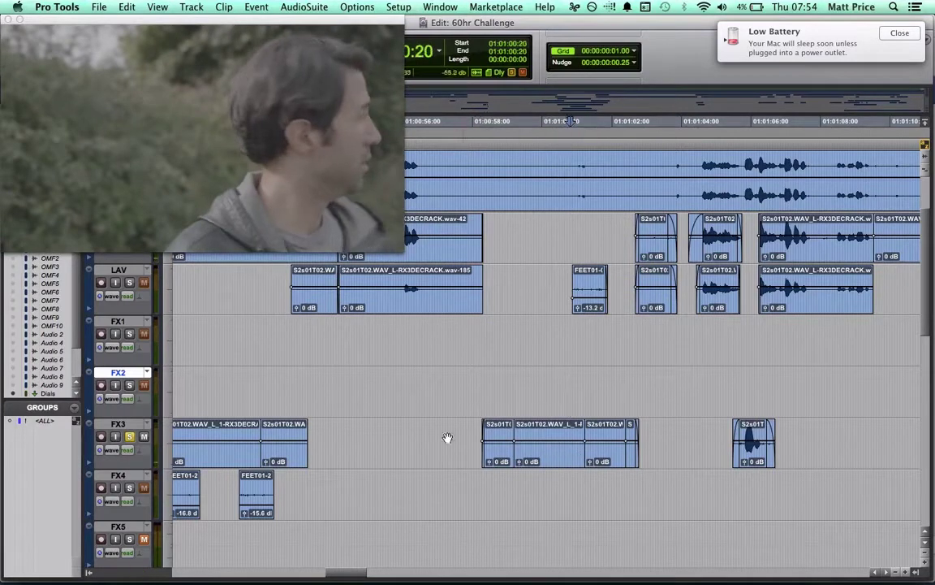
pyautogui.click(486, 376)
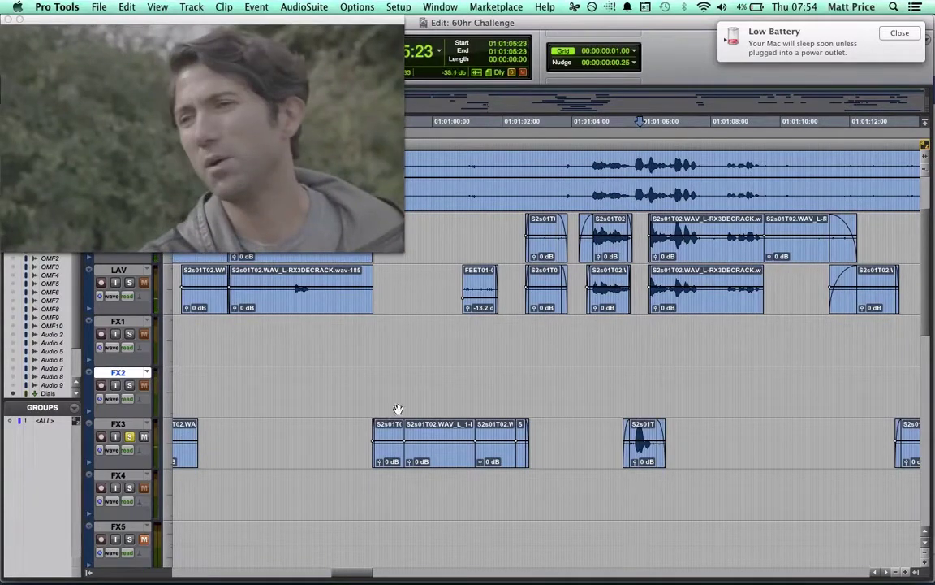
# Solo the GT guide track and play its dialogue from 01:01:04:14 and again from 01:01:05:18
pyautogui.click(592, 326)
pyautogui.scroll(3, 591, 329)
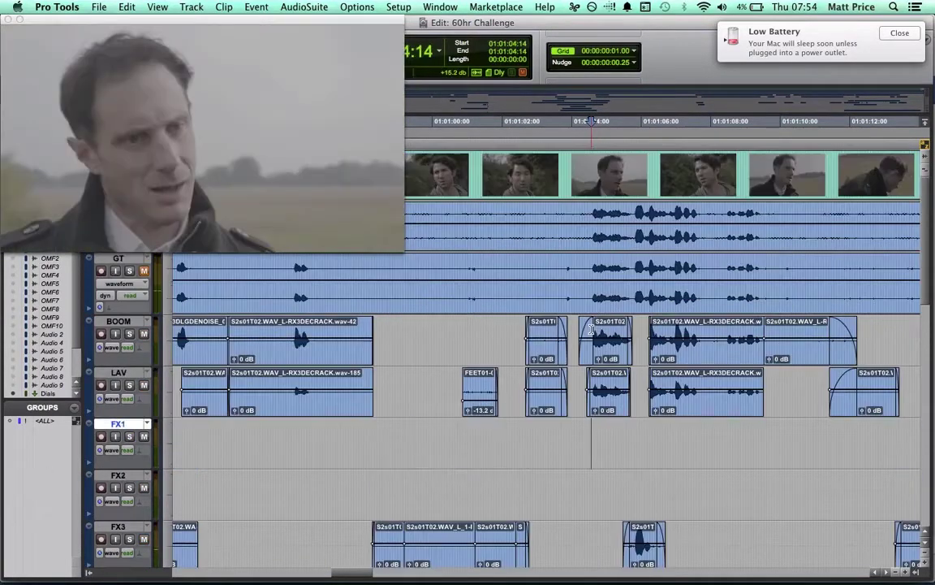
pyautogui.click(131, 271)
pyautogui.click(591, 263)
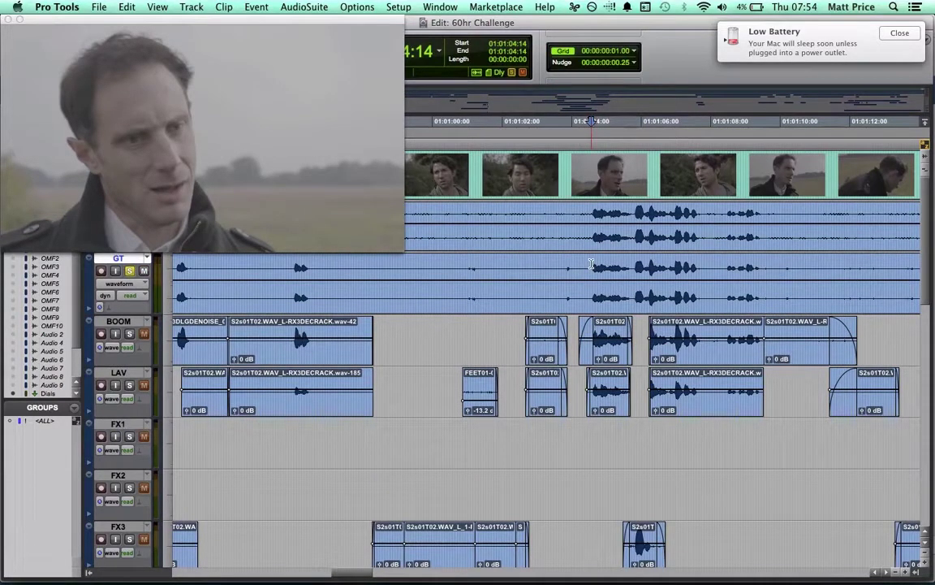
pyautogui.press('space')
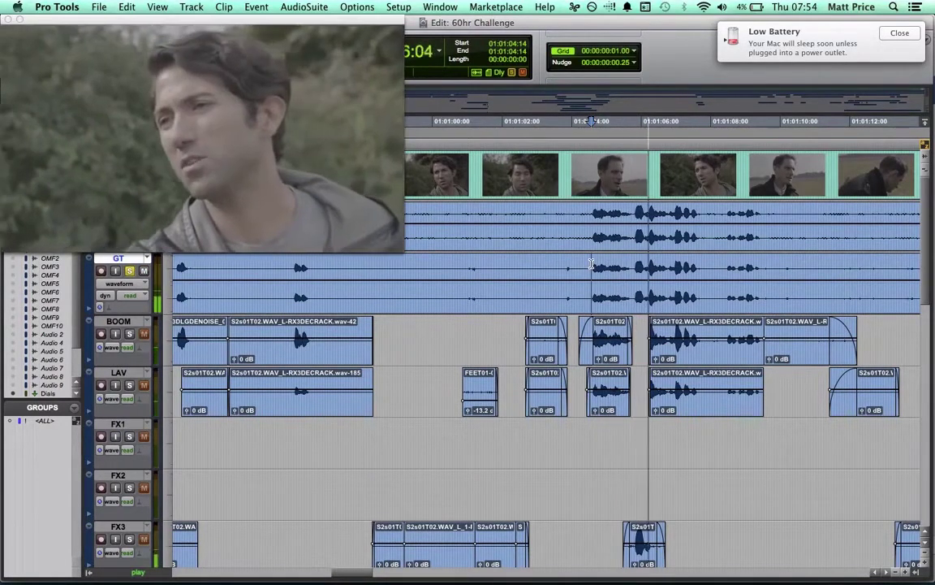
pyautogui.click(633, 264)
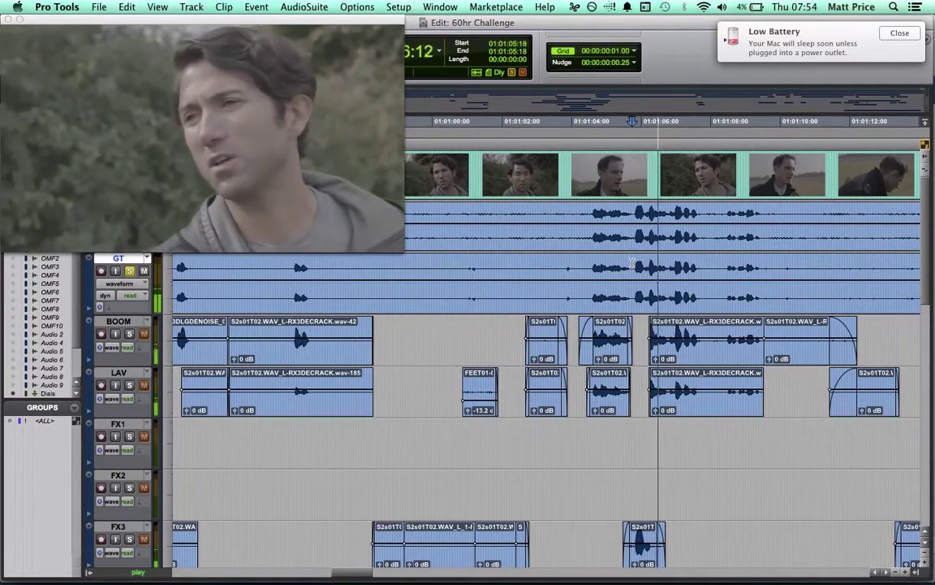
pyautogui.press('space')
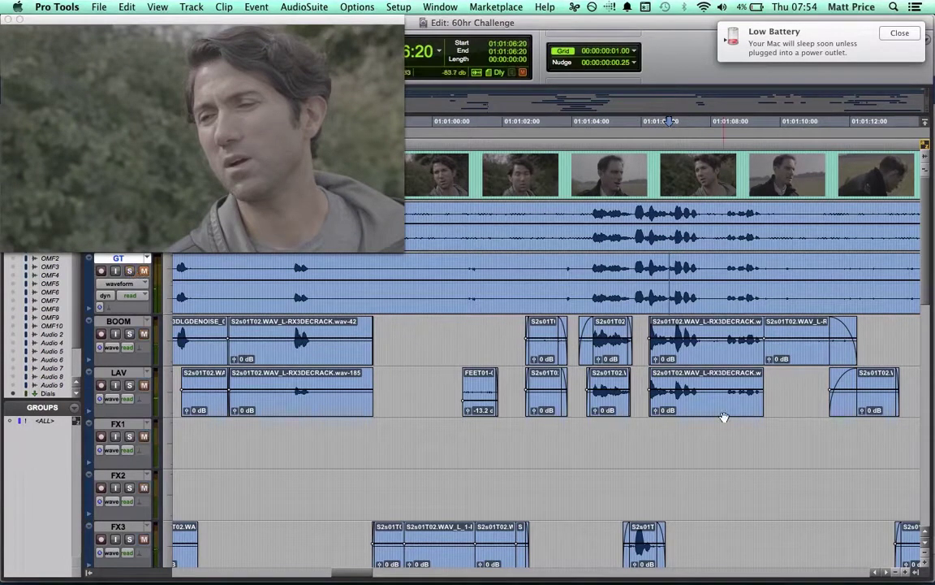
# Solo the BOOM track instead of the guide and play the same dialogue from 01:01:04:11 to 01:01:07:22
pyautogui.click(610, 423)
pyautogui.click(588, 428)
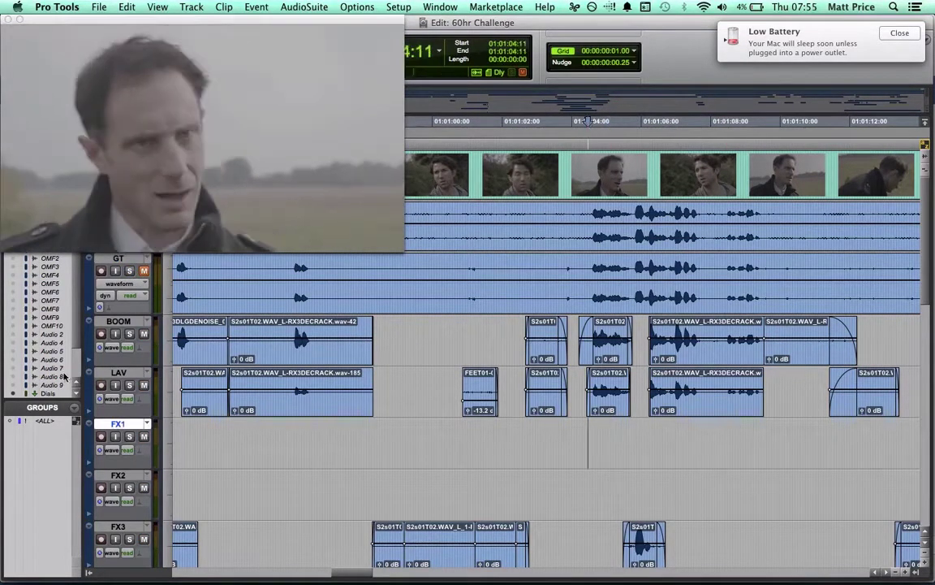
pyautogui.click(125, 338)
pyautogui.press('space')
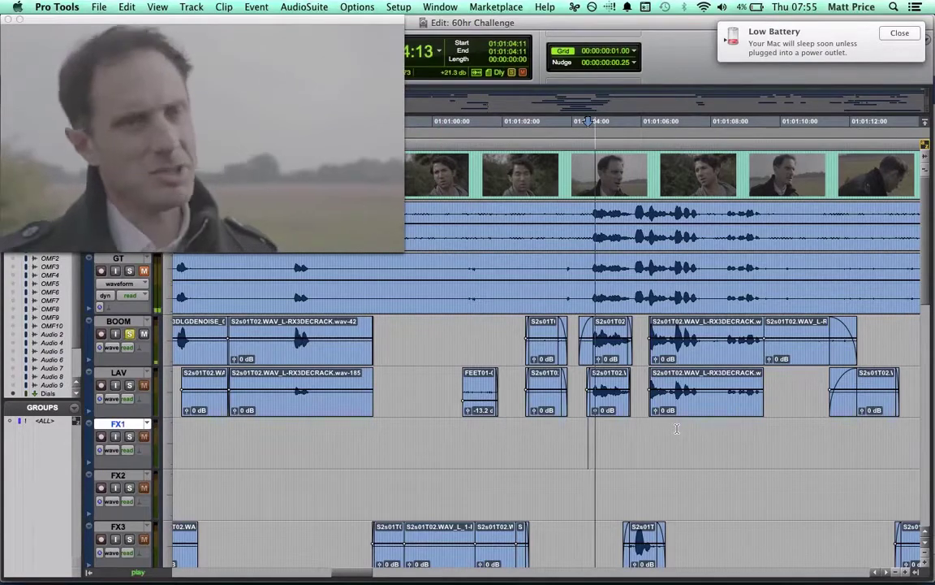
pyautogui.scroll(-3, 677, 429)
pyautogui.scroll(3, 677, 429)
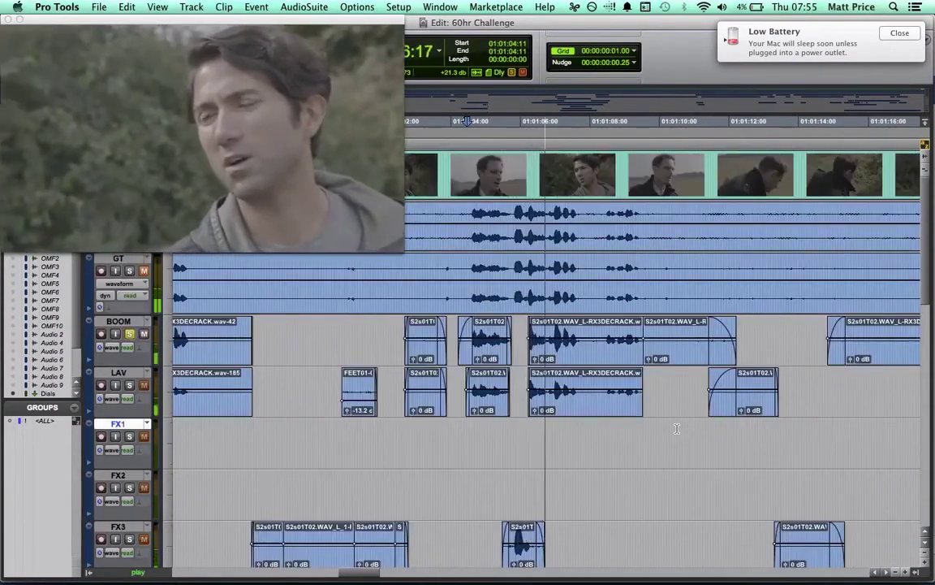
pyautogui.scroll(-3, 677, 428)
pyautogui.press('space')
pyautogui.scroll(2, 505, 402)
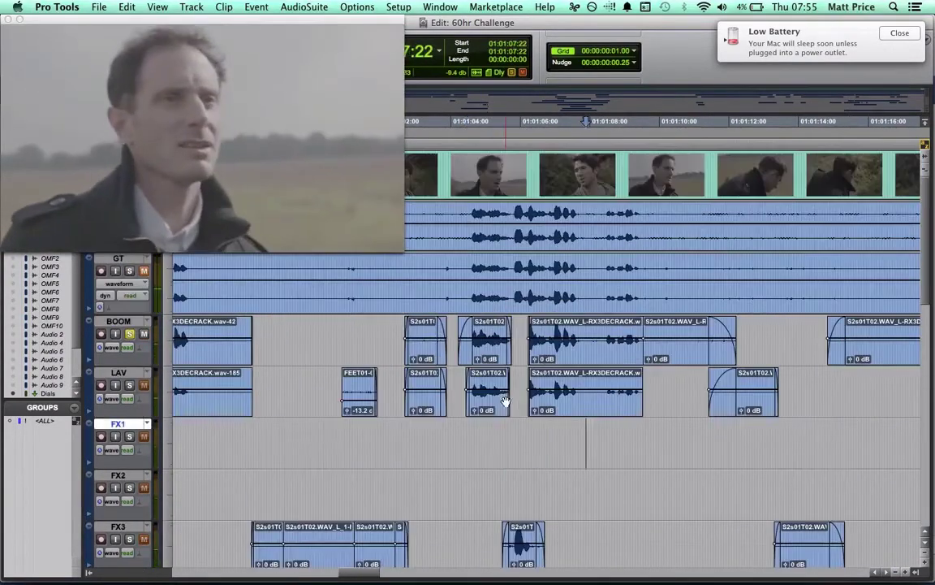
# Clear the BOOM solo, play the mix from 01:01:04:09 to 01:01:08:06, and locate to the FX3 clip at 01:01:05:22
pyautogui.click(129, 334)
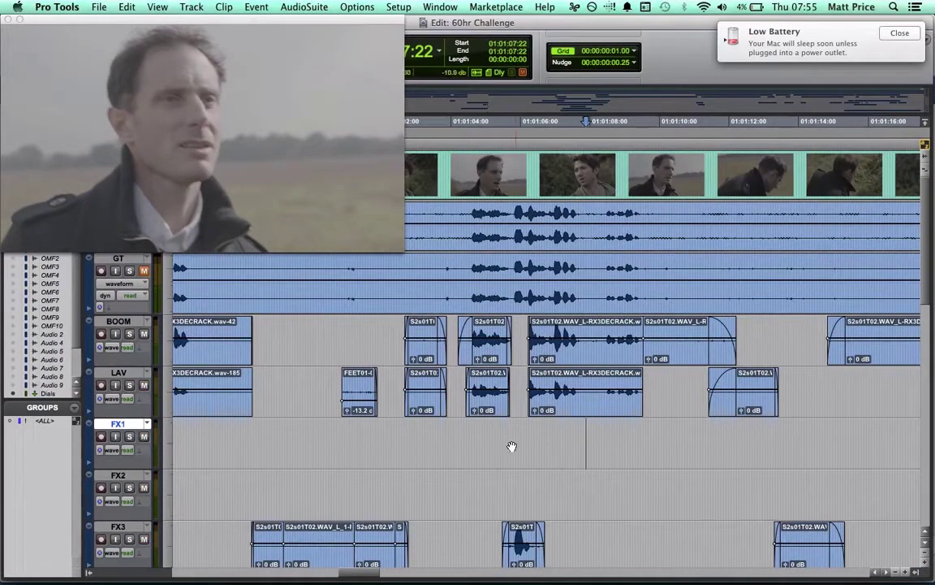
pyautogui.click(445, 426)
pyautogui.click(463, 423)
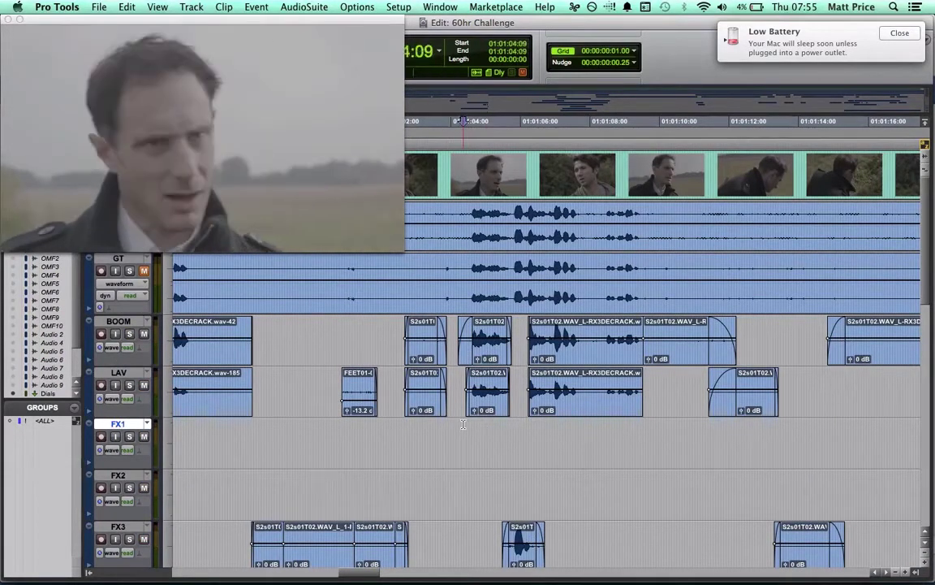
pyautogui.press('space')
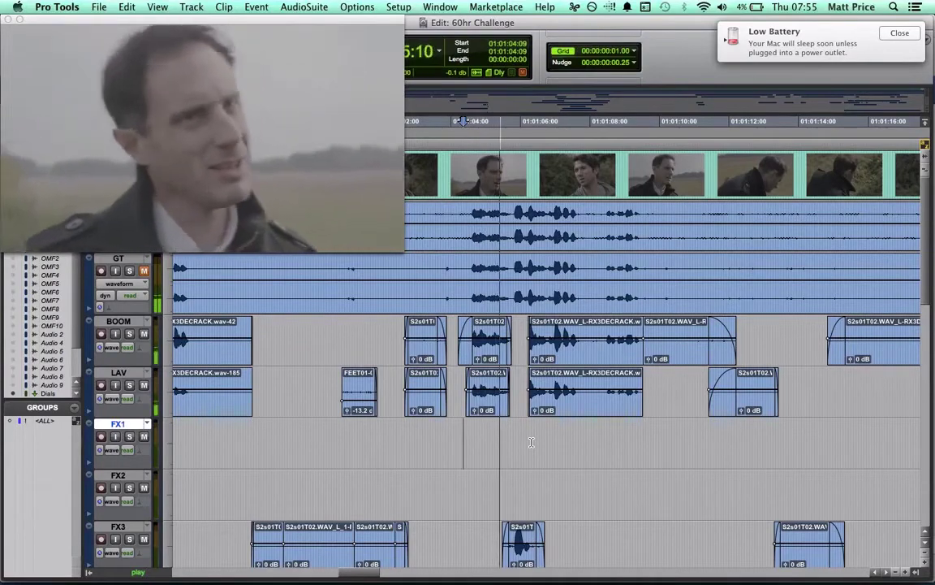
pyautogui.scroll(-3, 615, 449)
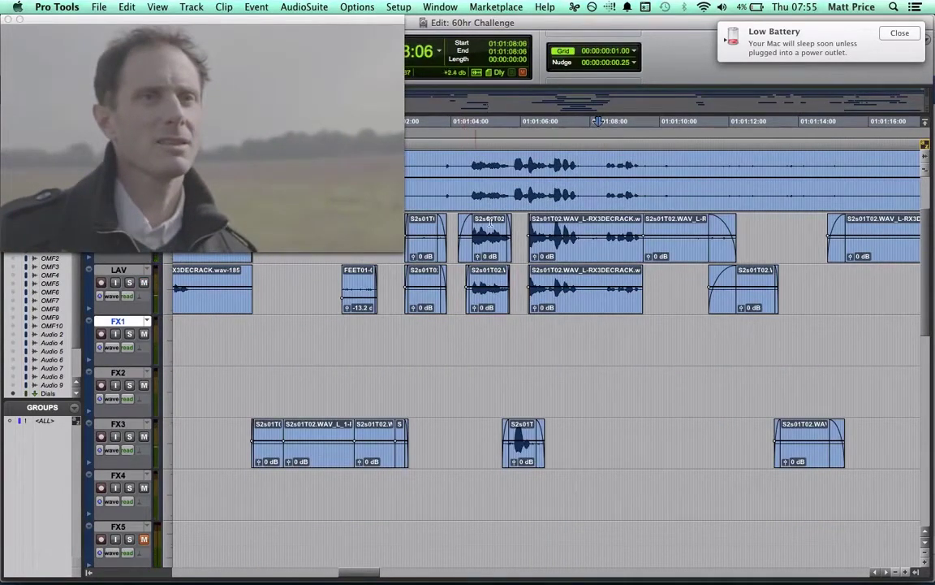
pyautogui.press('space')
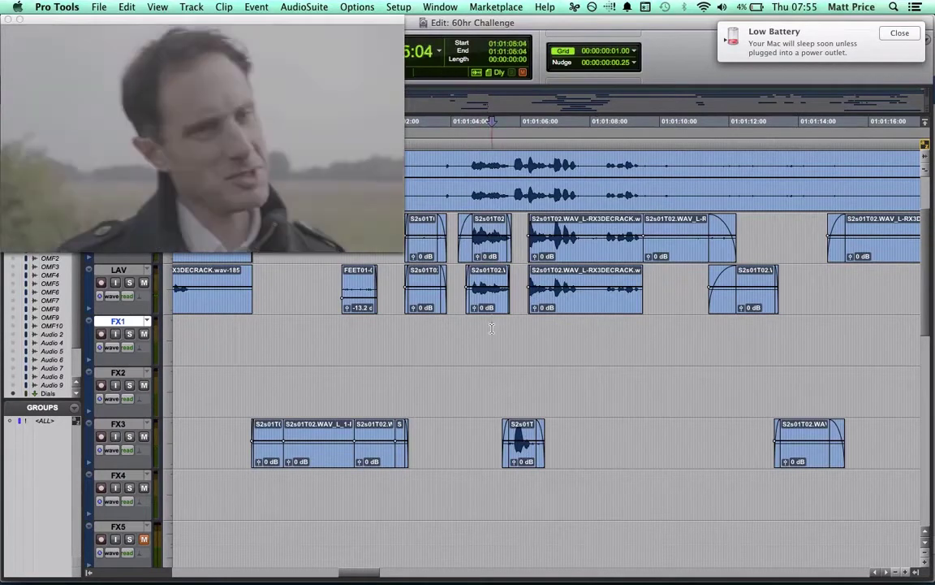
pyautogui.click(517, 387)
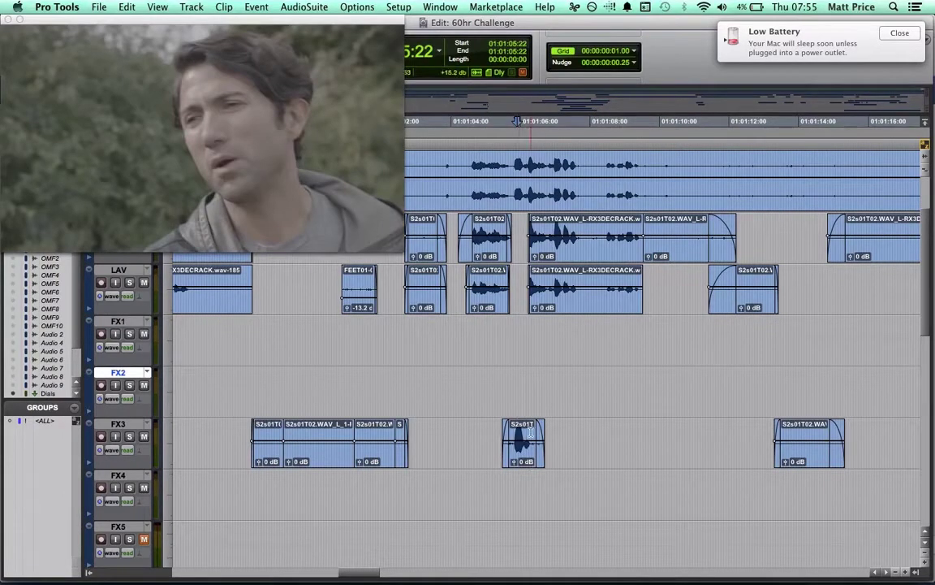
# Locate near the FX3 clip at 01:01:05:19, then move along and play the mix from 01:01:12:07 to 01:01:16:17
pyautogui.click(510, 379)
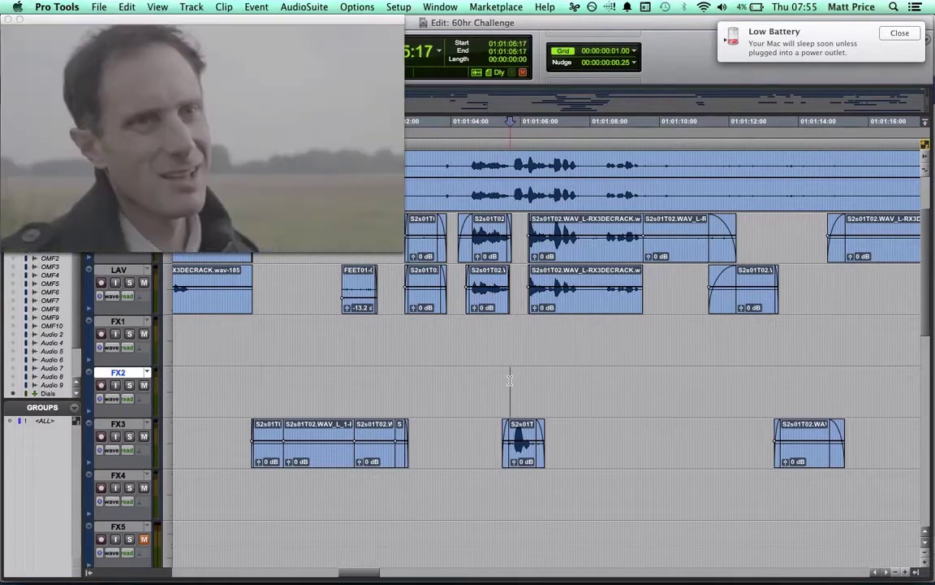
pyautogui.click(511, 378)
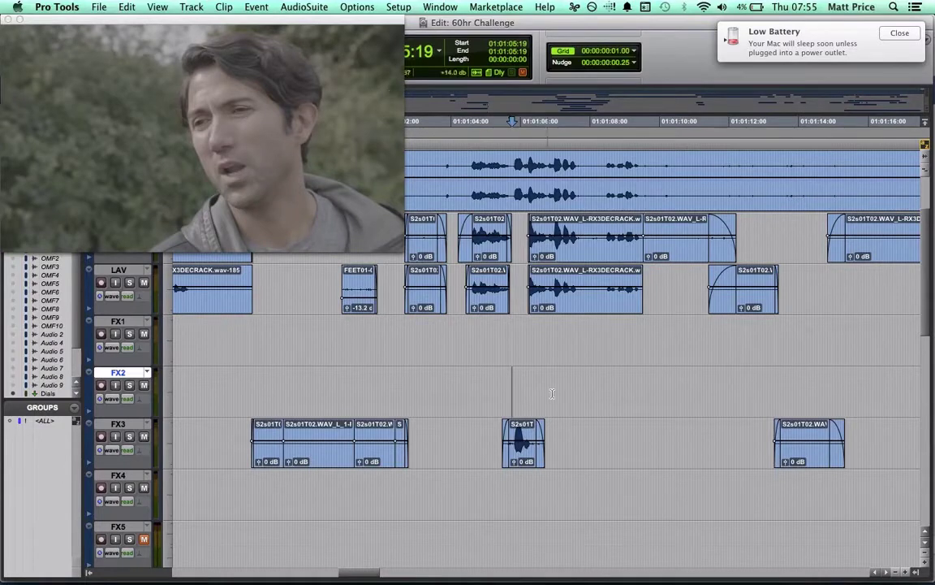
pyautogui.hscroll(5, 706, 363)
pyautogui.click(628, 377)
pyautogui.press('space')
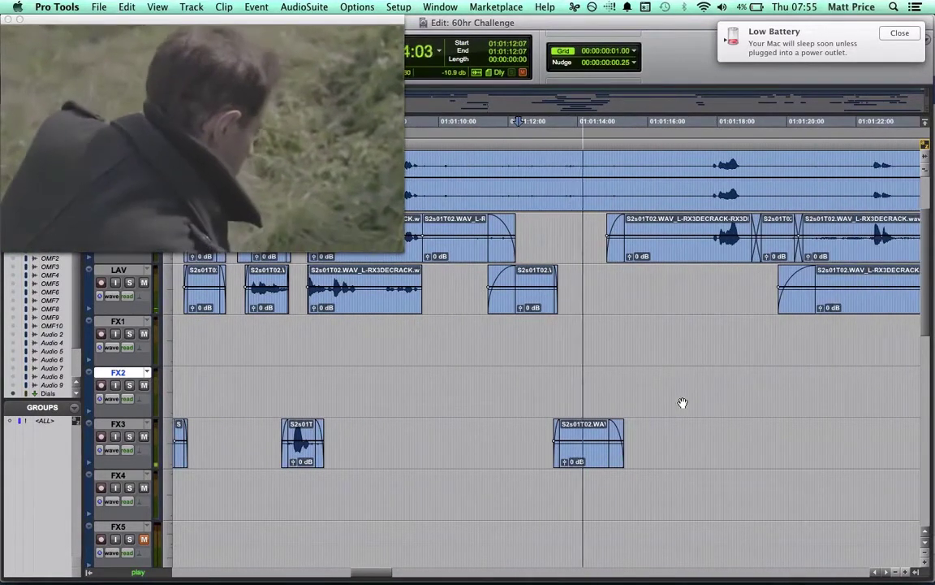
pyautogui.scroll(3, 682, 403)
pyautogui.hscroll(4, 682, 403)
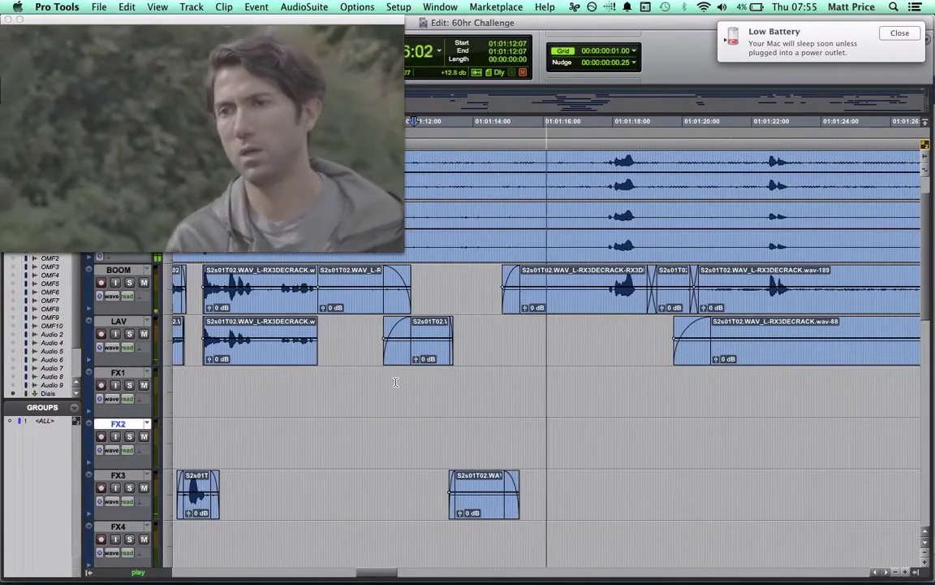
pyautogui.press('space')
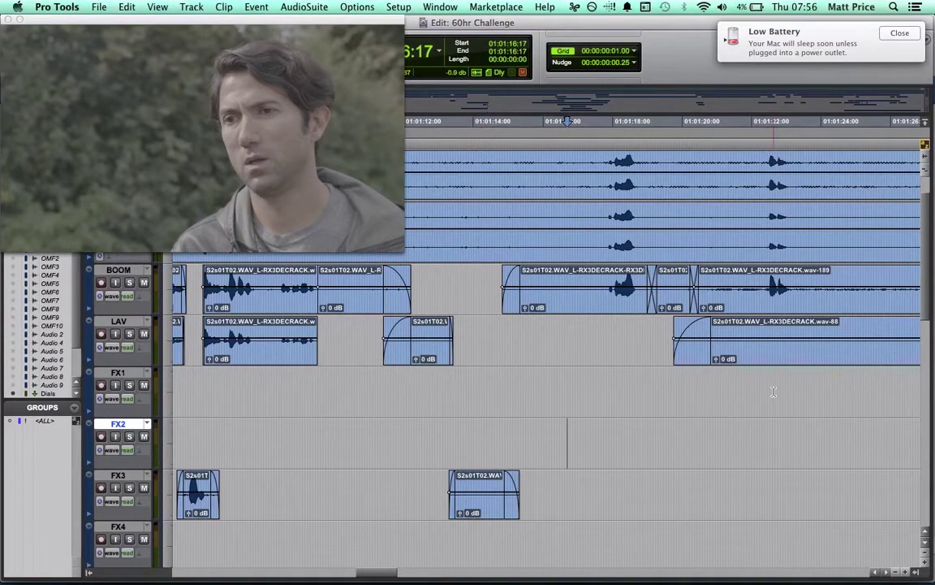
# Play the mix of the next dialogue from 01:01:29:02 to 01:01:32:11
pyautogui.hscroll(10, 773, 391)
pyautogui.scroll(2, 774, 392)
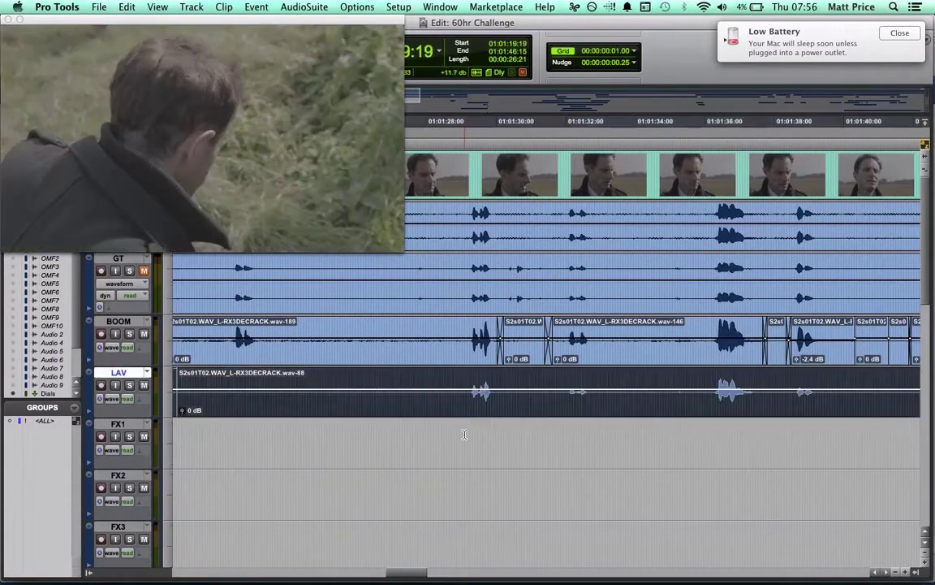
pyautogui.click(464, 428)
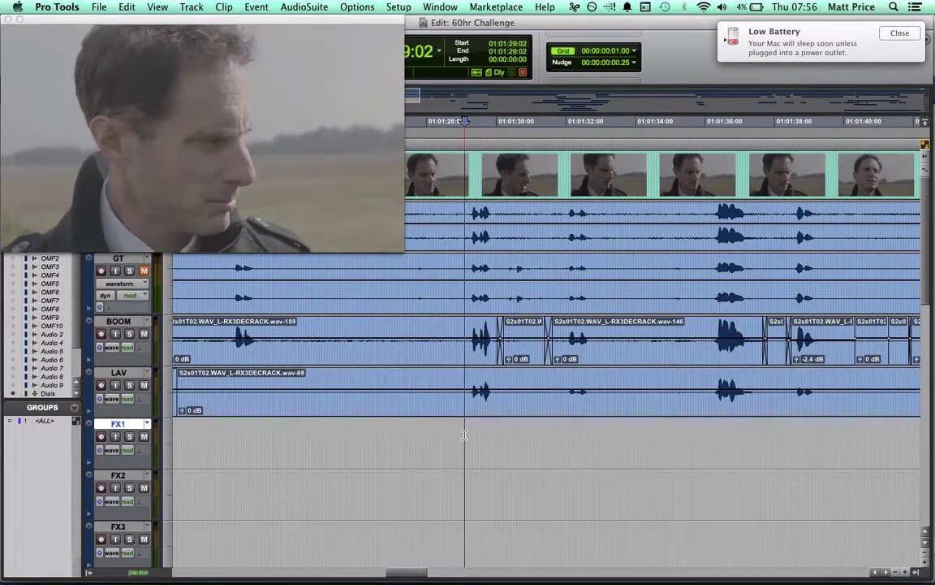
pyautogui.press('space')
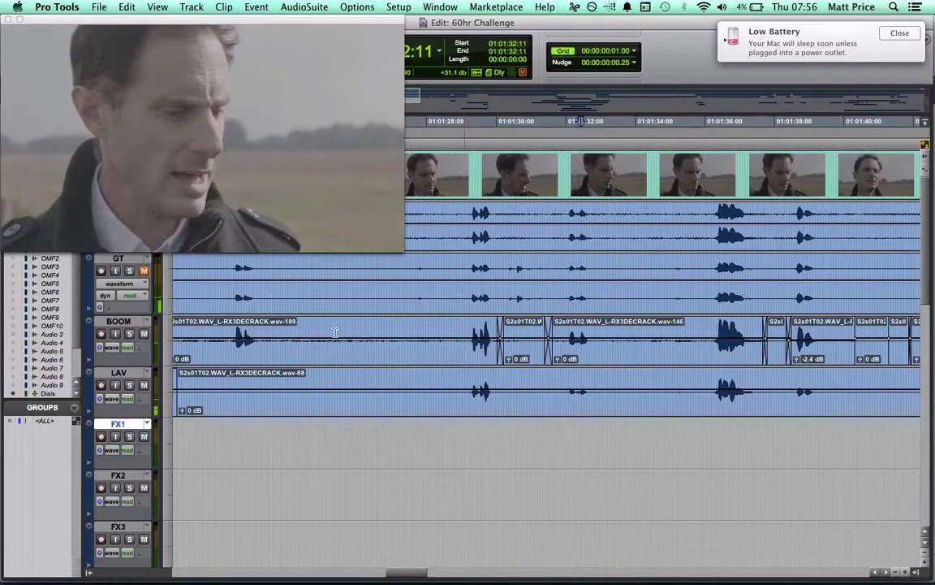
# Solo the GT guide track and play its dialogue from 01:01:29:05 to 01:01:33:01
pyautogui.click(129, 271)
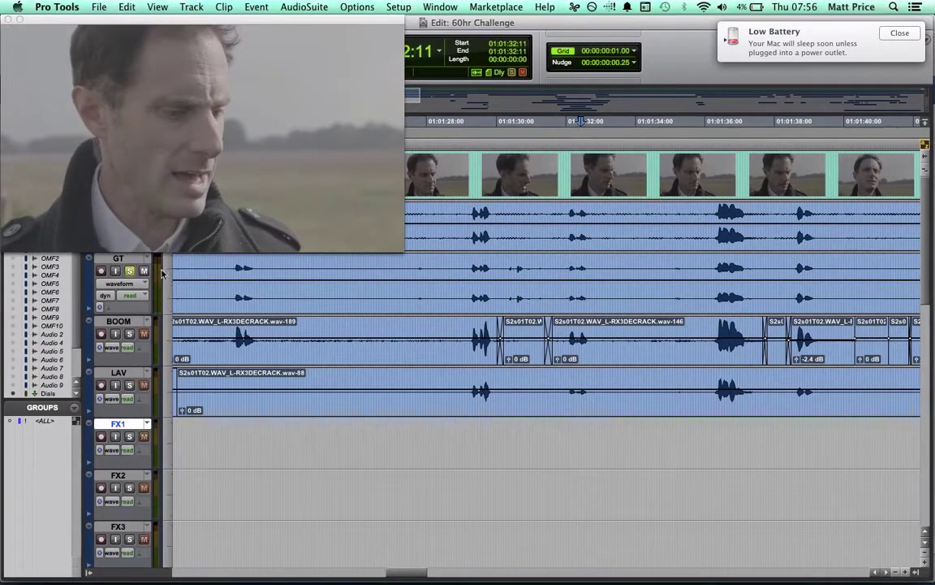
pyautogui.click(469, 271)
pyautogui.press('space')
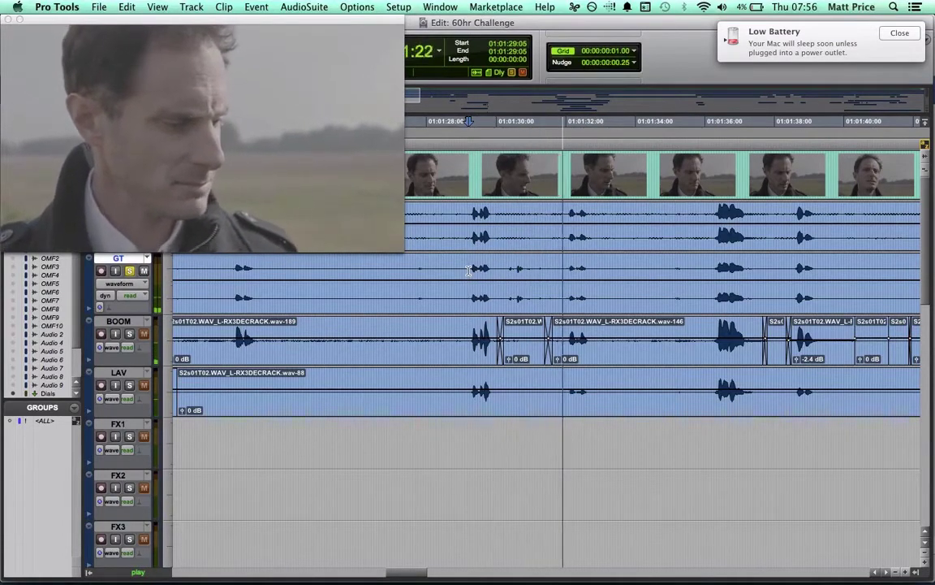
pyautogui.press('space')
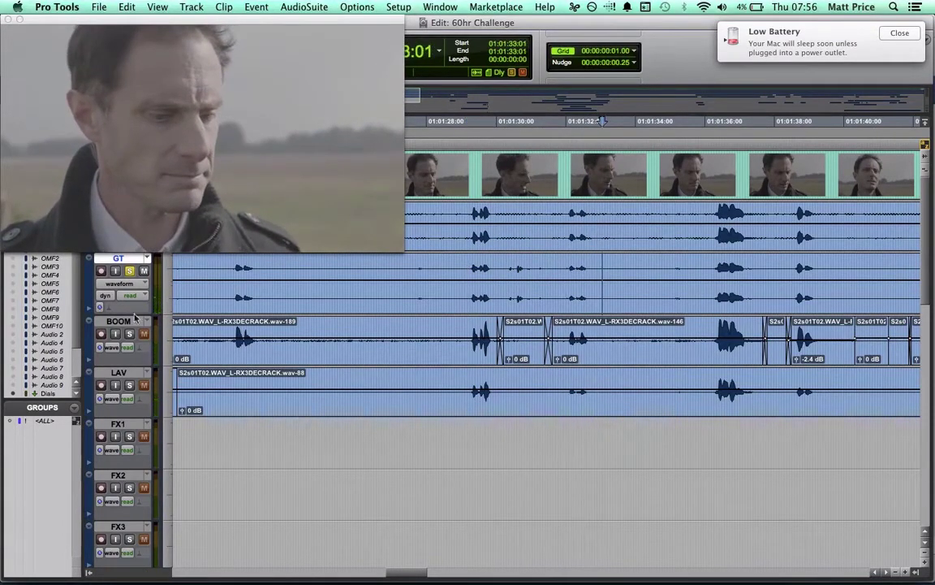
# Solo BOOM instead of the guide and play from 01:01:28:24 to 01:01:31:22, then from 01:01:29:14 to 01:01:31:12
pyautogui.keyDown('super'); pyautogui.click(129, 334); pyautogui.keyUp('super')
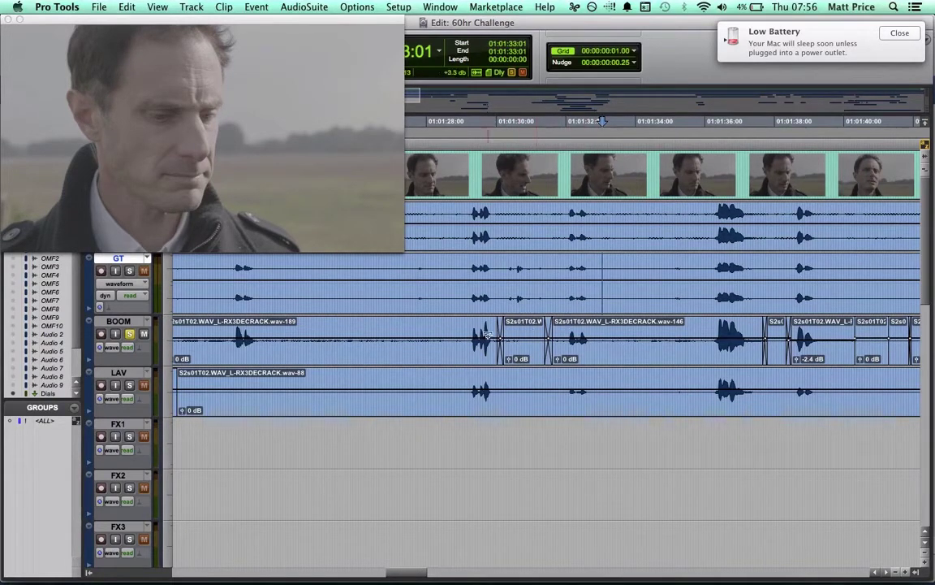
pyautogui.click(460, 320)
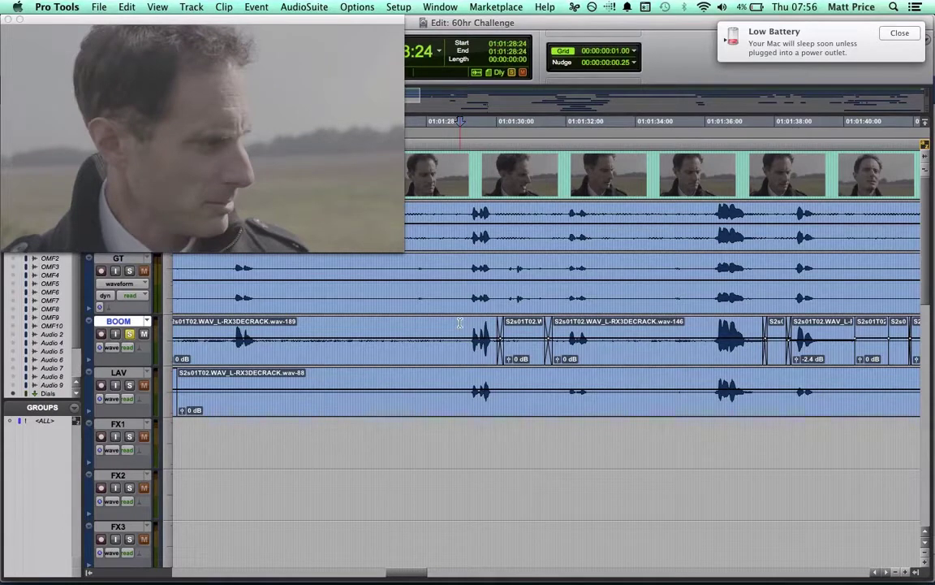
pyautogui.press('space')
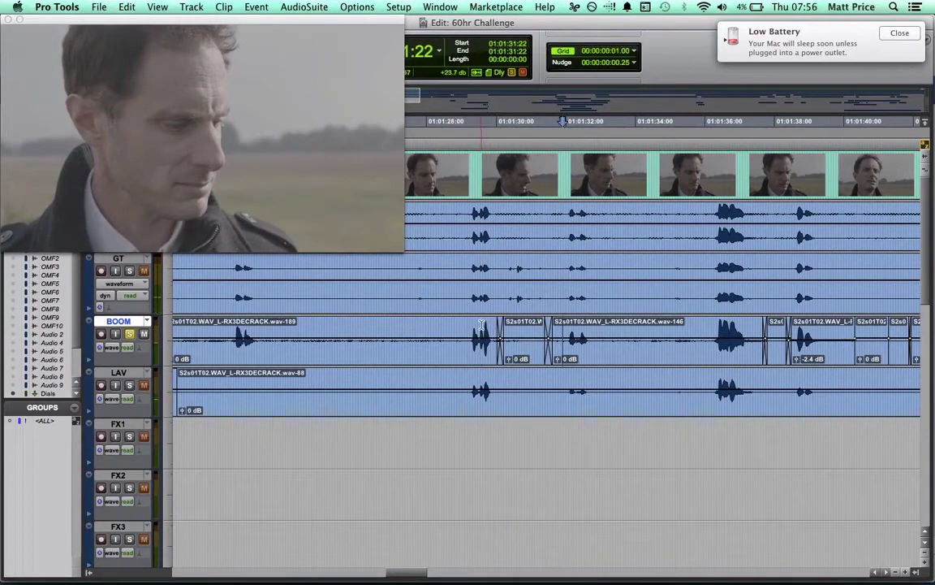
pyautogui.press('space')
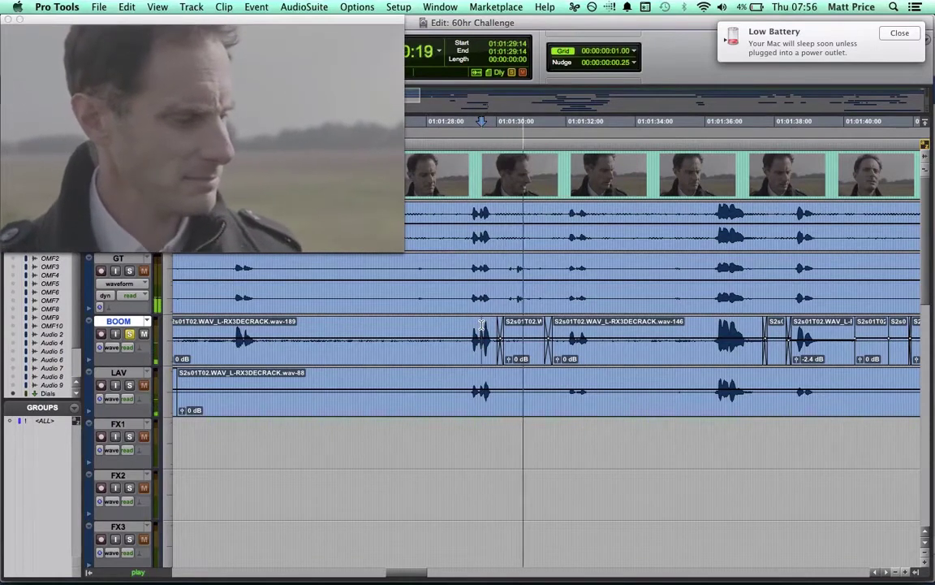
pyautogui.press('space')
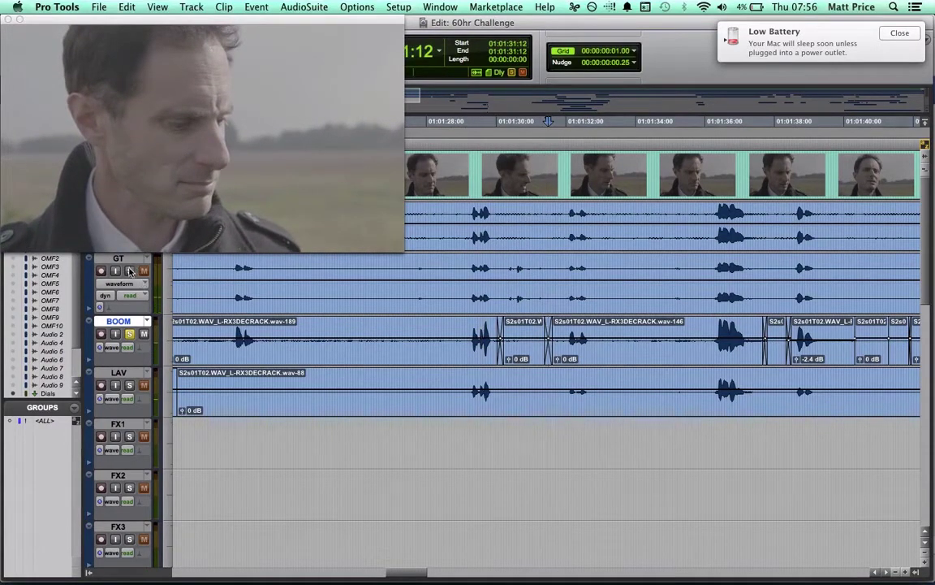
# Solo the GT guide from 01:01:29:02 to 01:01:31:14, then replay the same dialogue with BOOM soloed instead
pyautogui.click(464, 270)
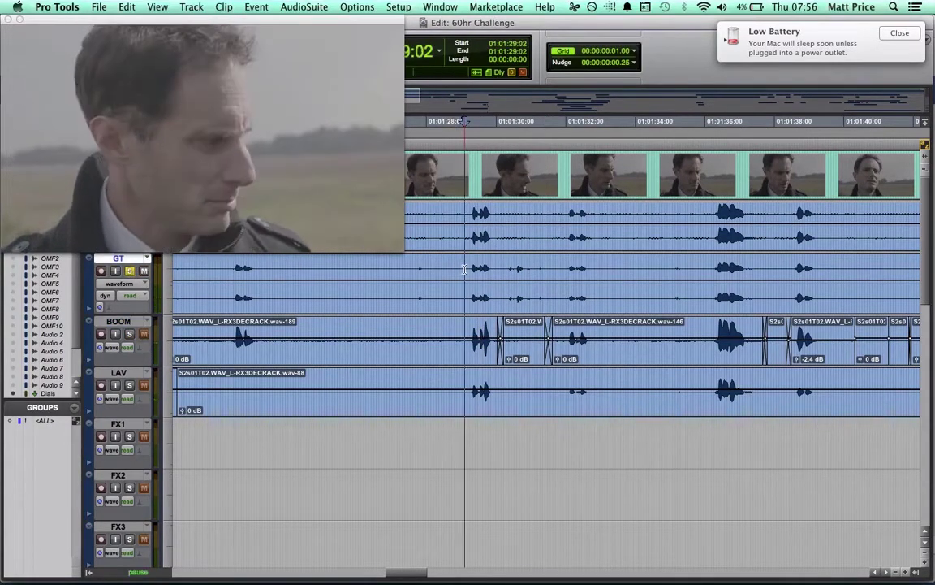
pyautogui.press('space')
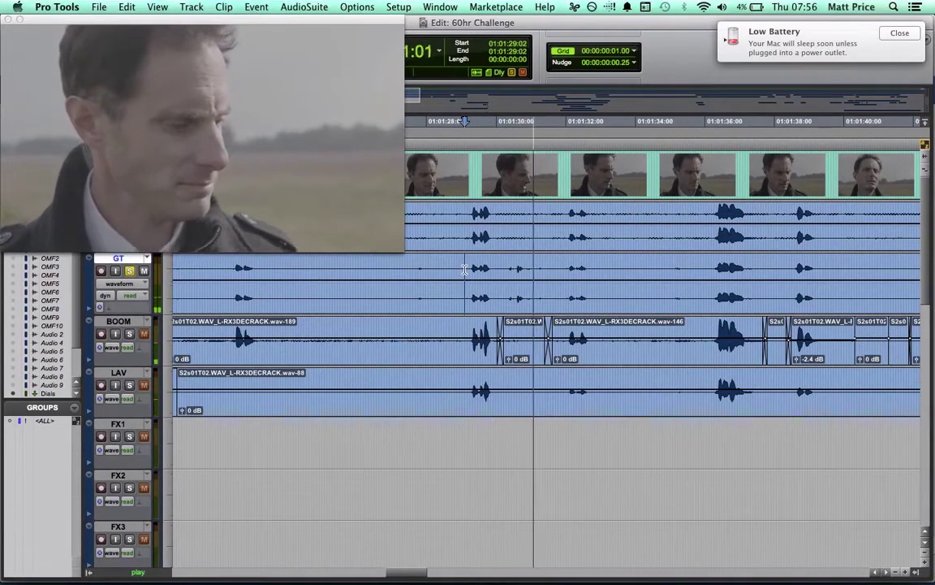
pyautogui.press('space')
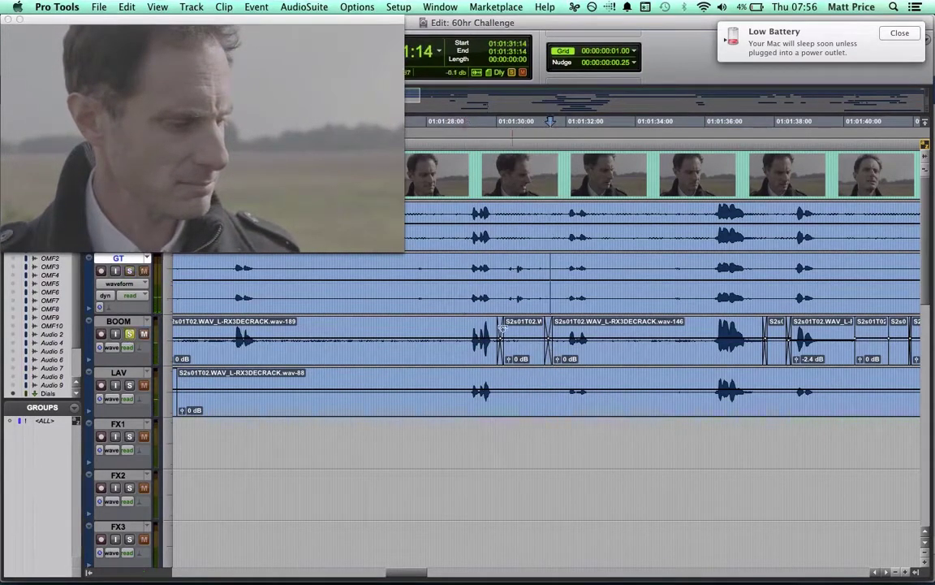
pyautogui.click(460, 331)
pyautogui.press('space')
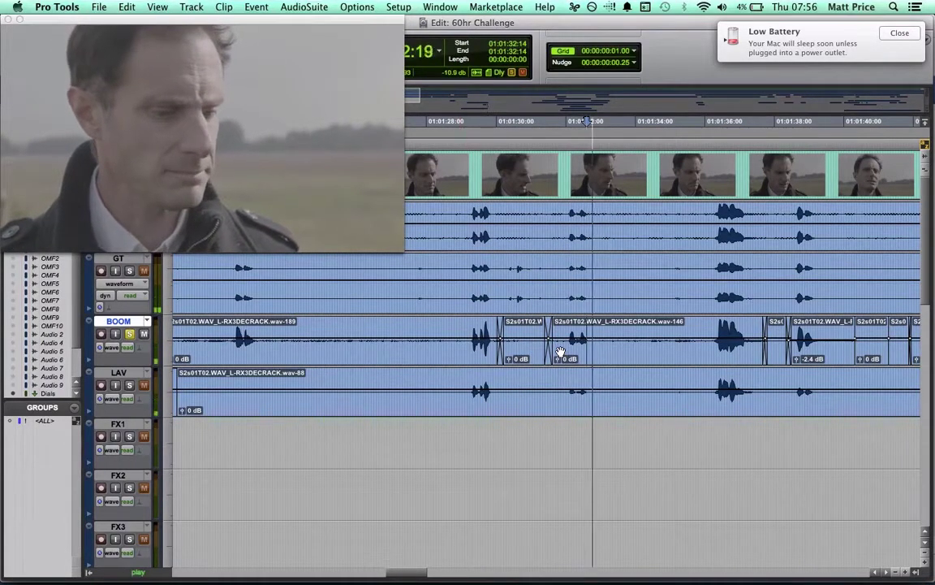
# Play the soloed BOOM track across the cut into the driving shot, stopping at 01:02:02:02
pyautogui.hscroll(10, 487, 325)
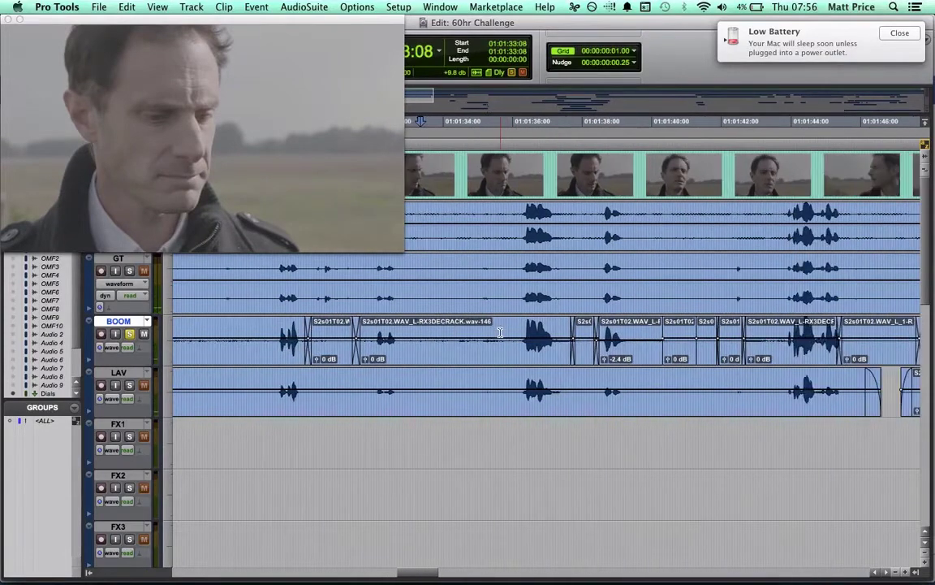
pyautogui.hscroll(20, 500, 331)
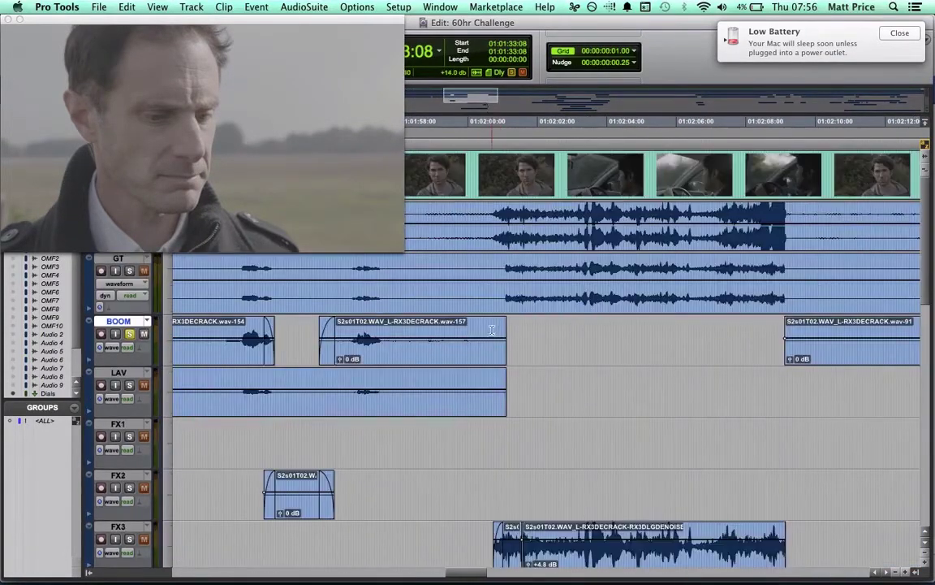
pyautogui.click(485, 327)
pyautogui.press('space')
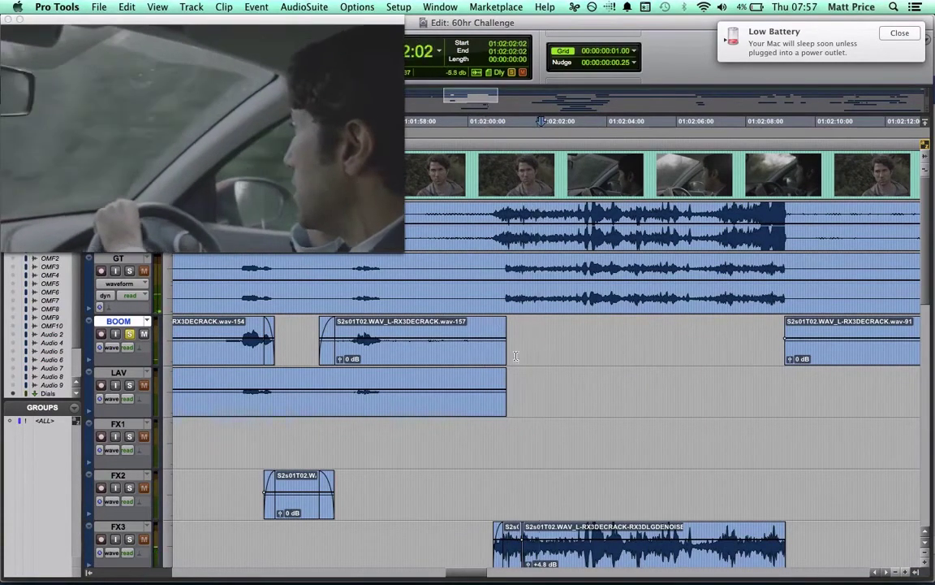
# Clear the BOOM solo and play the driving scene from 01:01:56:18 to 01:02:10:02, viewing its FX clips
pyautogui.scroll(-5, 520, 365)
pyautogui.scroll(3, 550, 385)
pyautogui.scroll(3, 551, 385)
pyautogui.hscroll(4, 551, 385)
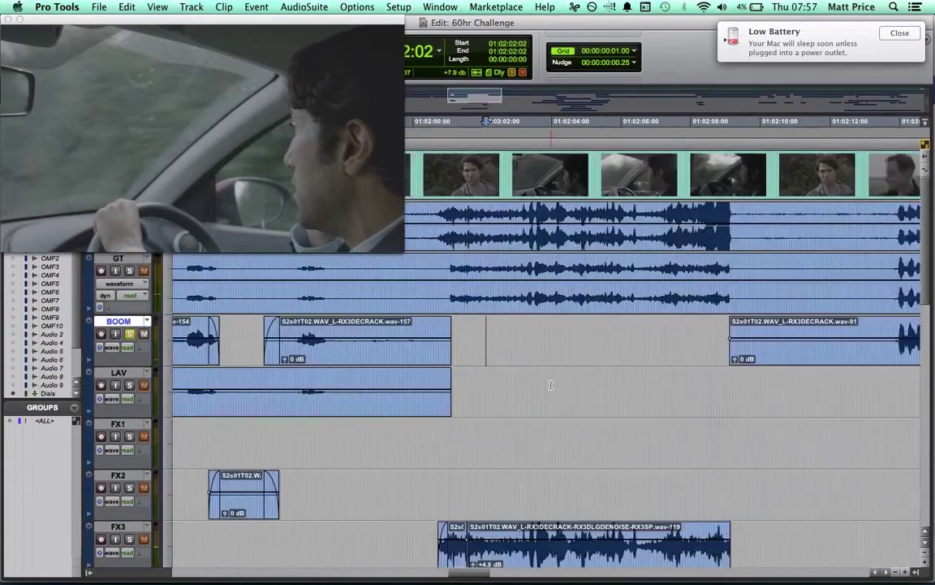
pyautogui.scroll(-4, 551, 385)
pyautogui.scroll(4, 551, 385)
pyautogui.hscroll(-3, 551, 385)
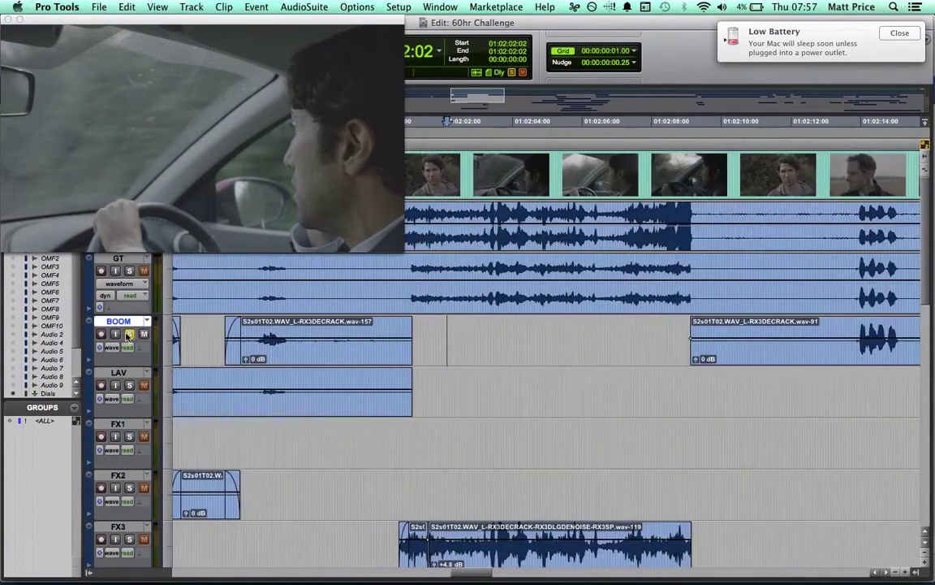
pyautogui.click(129, 333)
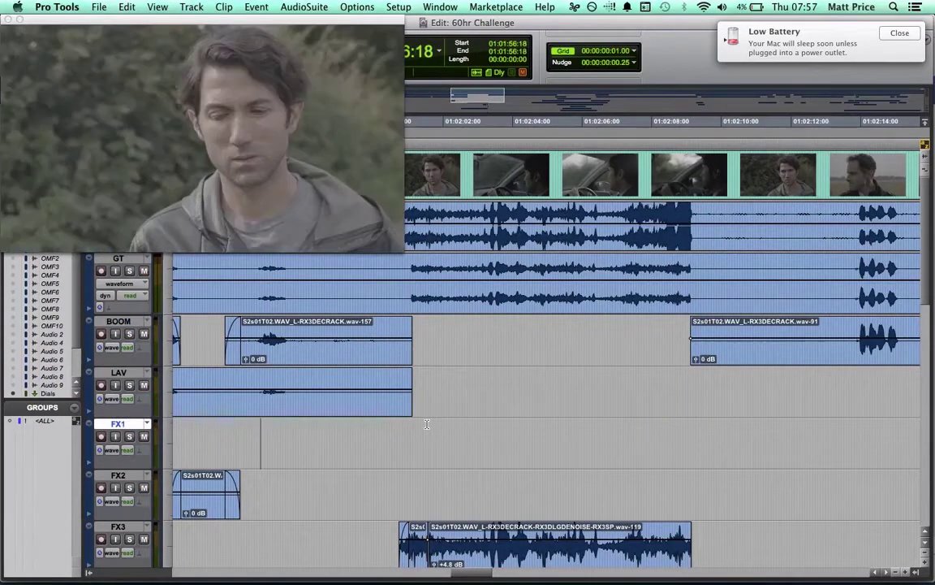
pyautogui.scroll(-5, 426, 423)
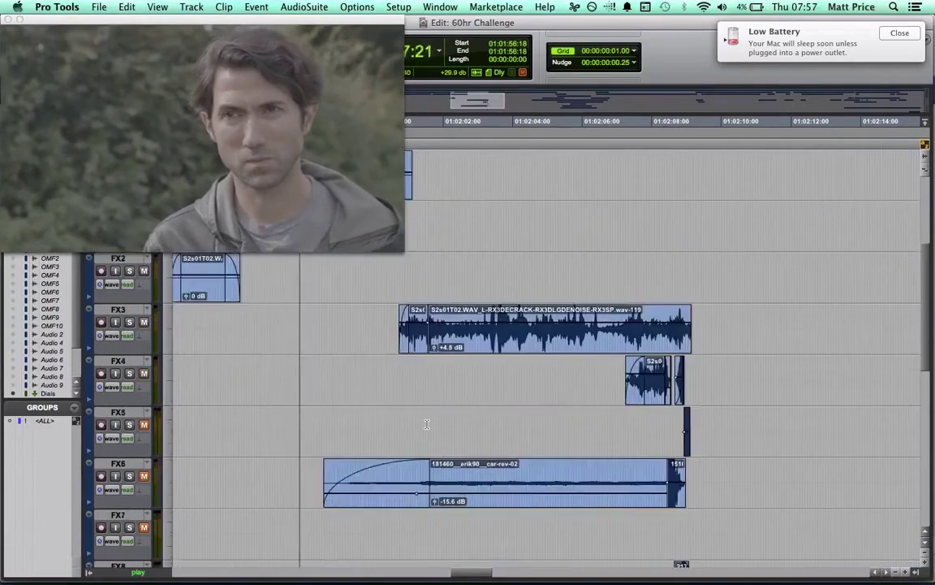
pyautogui.scroll(6, 427, 424)
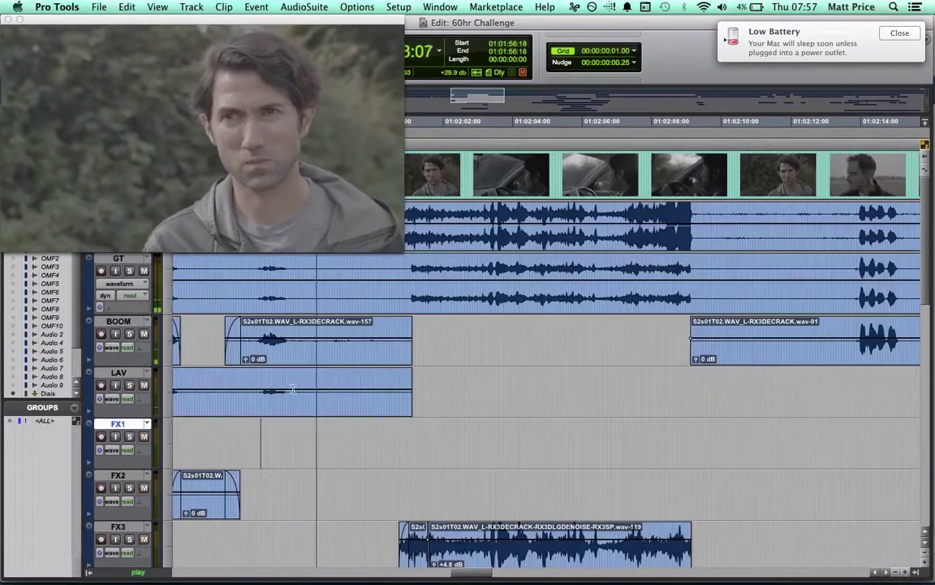
pyautogui.scroll(-6, 466, 376)
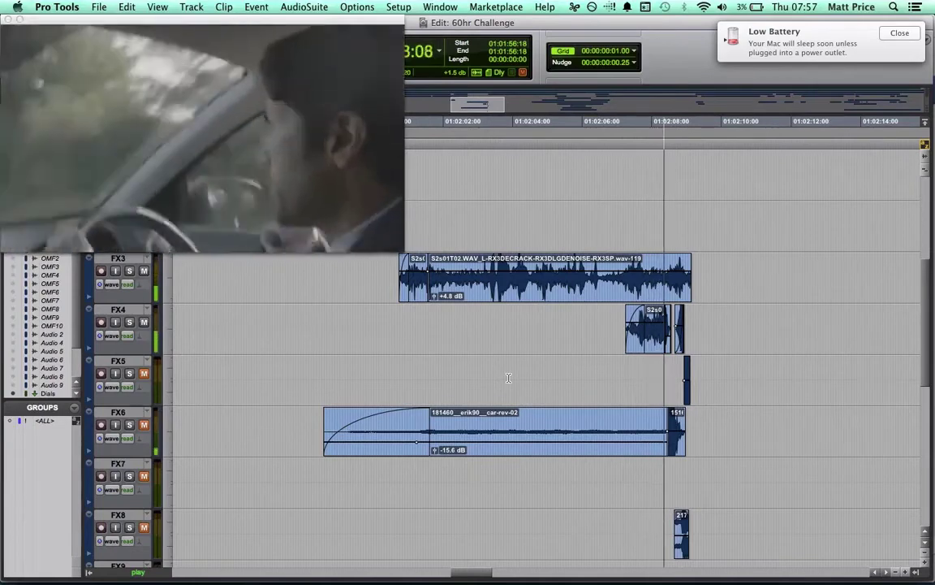
pyautogui.press('space')
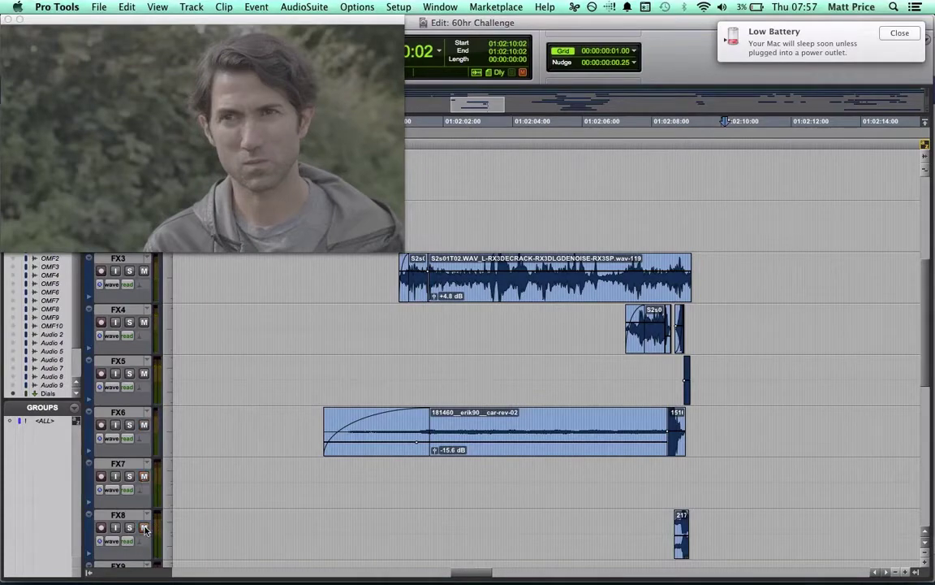
# Unmute the FX5 to FX9 tracks and play the driving scene from 01:01:58:02 to 01:02:11:12
pyautogui.scroll(-4, 441, 471)
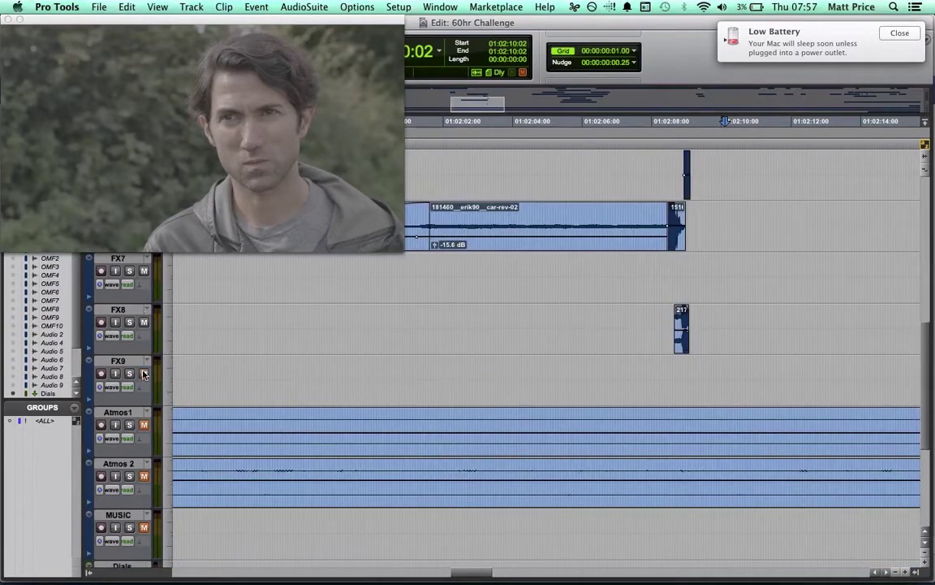
pyautogui.scroll(7, 298, 376)
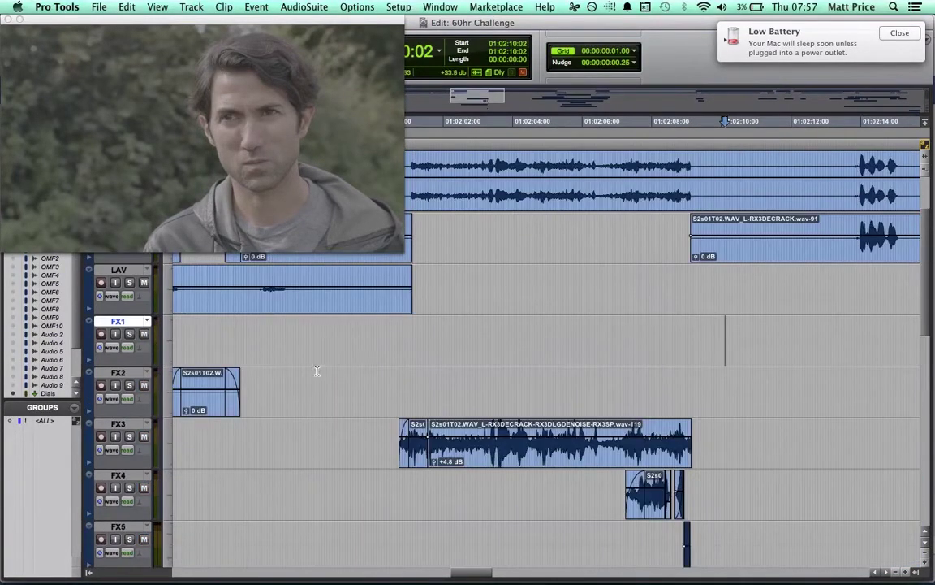
pyautogui.click(314, 375)
pyautogui.press('space')
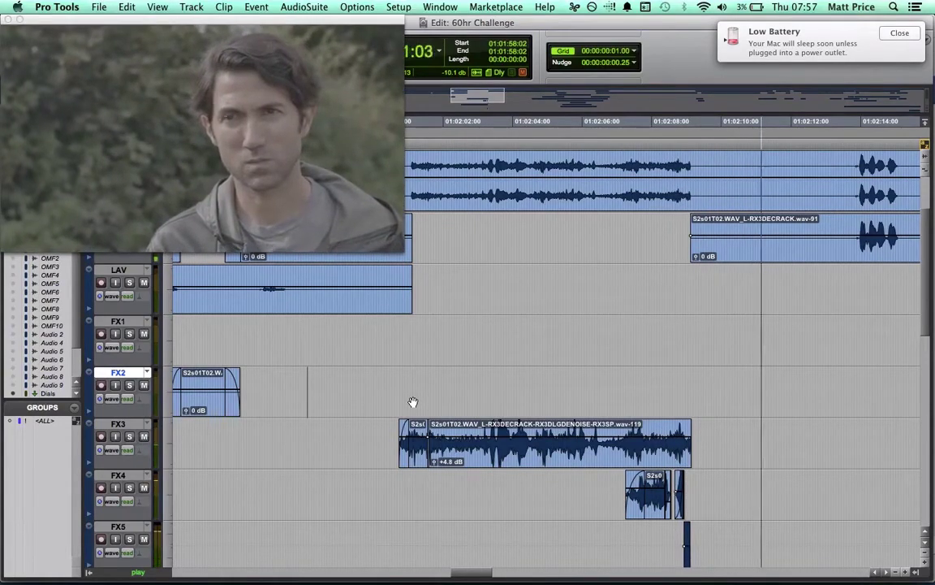
pyautogui.press('space')
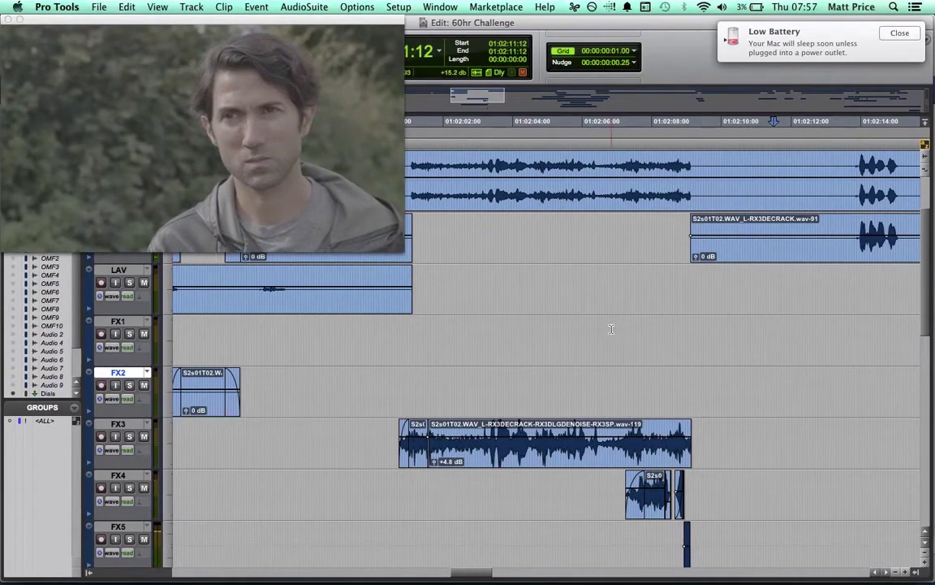
pyautogui.scroll(-4, 611, 329)
pyautogui.scroll(4, 618, 251)
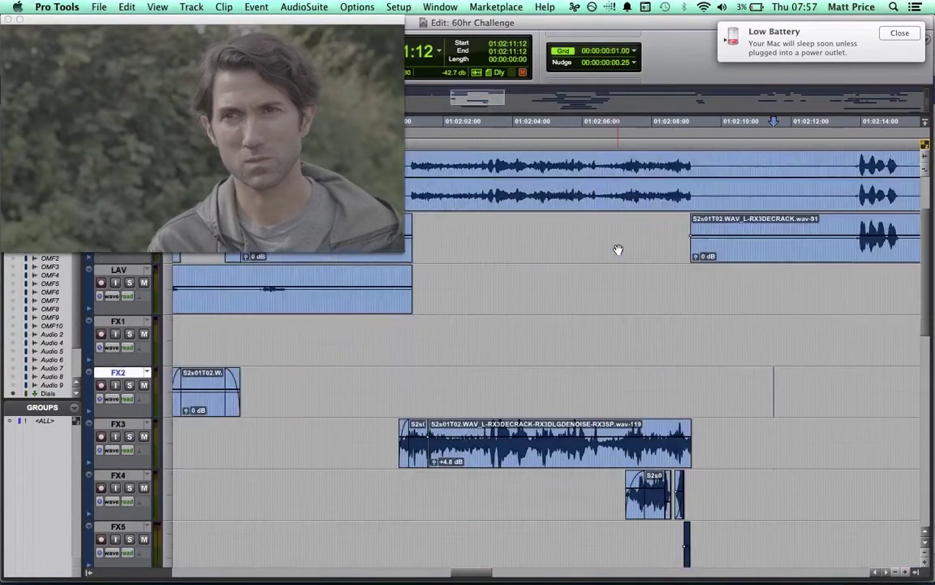
# Step the picture through the driving scene from 01:02:03:14 to the windscreen impact at 01:02:08:23, viewing the aligned FX clips
pyautogui.scroll(-3, 618, 252)
pyautogui.click(444, 210)
pyautogui.click(498, 217)
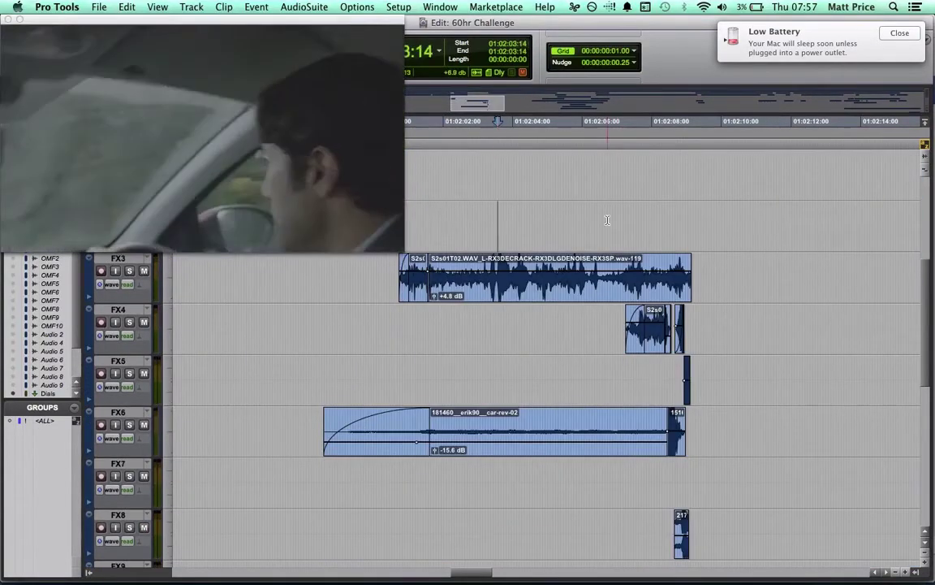
pyautogui.click(607, 219)
pyautogui.click(659, 221)
pyautogui.click(684, 222)
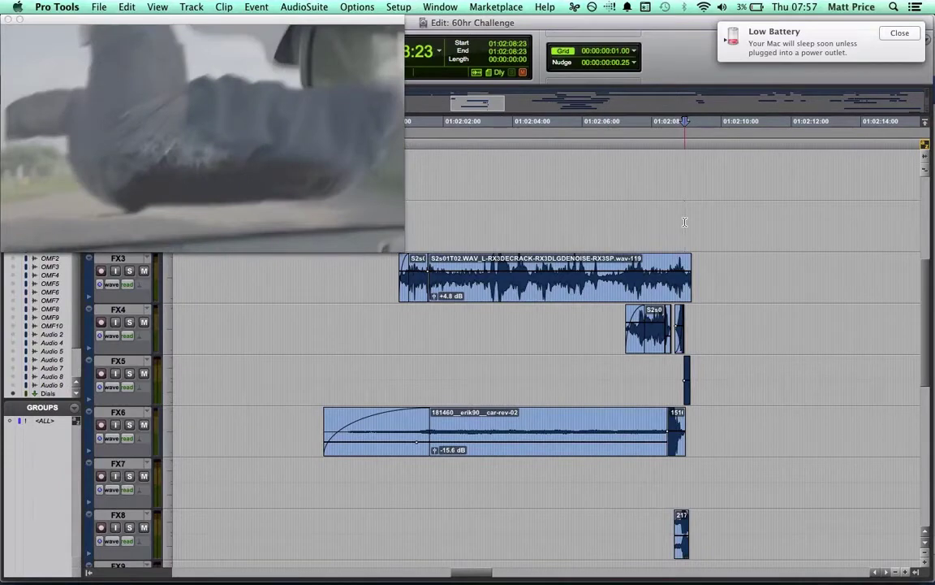
pyautogui.click(673, 222)
# Solo the FX4 track and play the car impact from 01:02:07:01 to 01:02:09:02
pyautogui.click(129, 322)
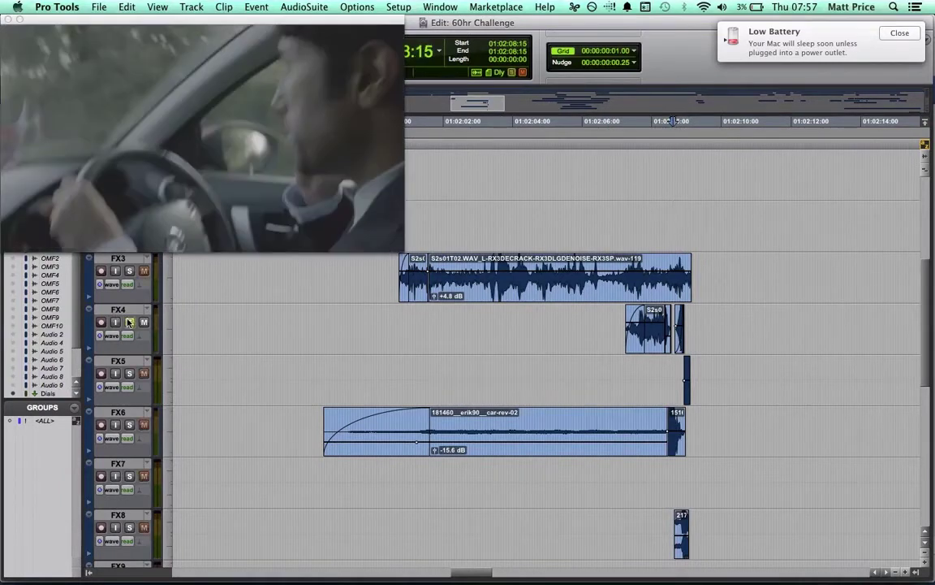
pyautogui.click(619, 321)
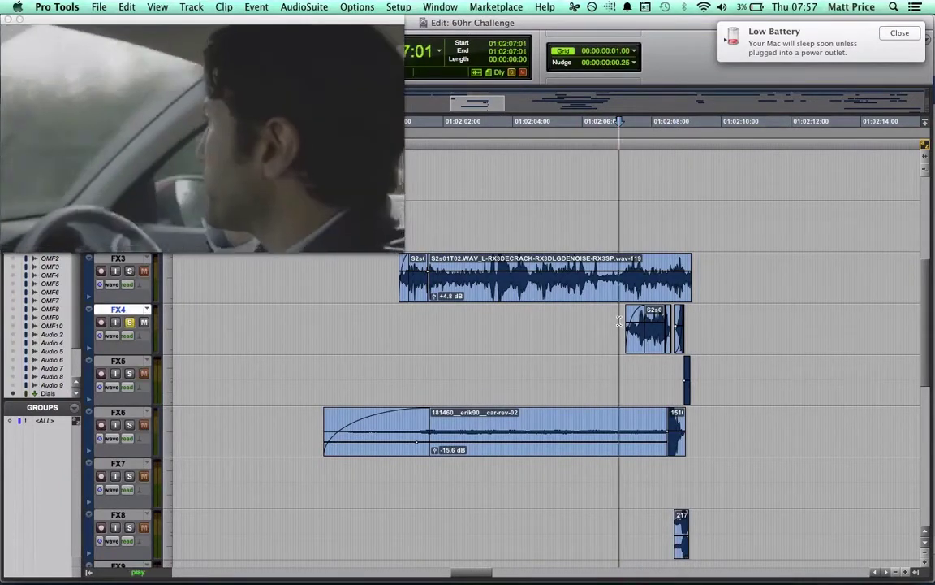
pyautogui.press('space')
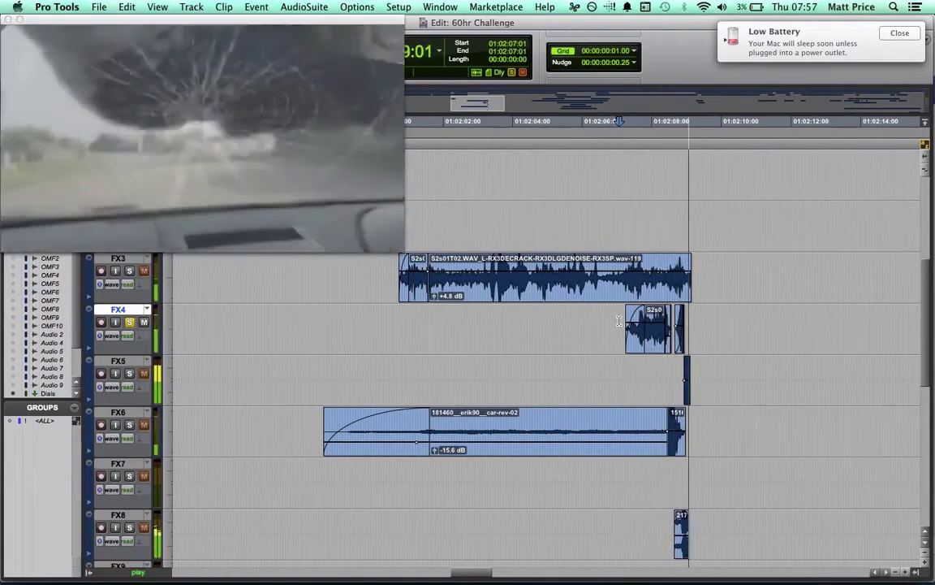
pyautogui.press('space')
# Solo the GT guide track instead and play the driving scene from 01:02:05:17 to 01:02:09:08
pyautogui.scroll(5, 752, 315)
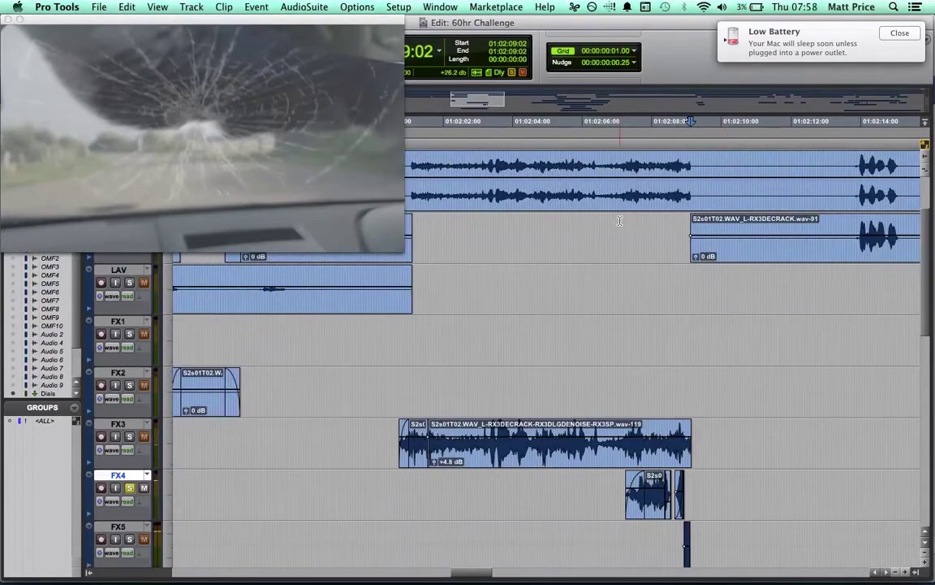
pyautogui.click(591, 230)
pyautogui.scroll(3, 591, 230)
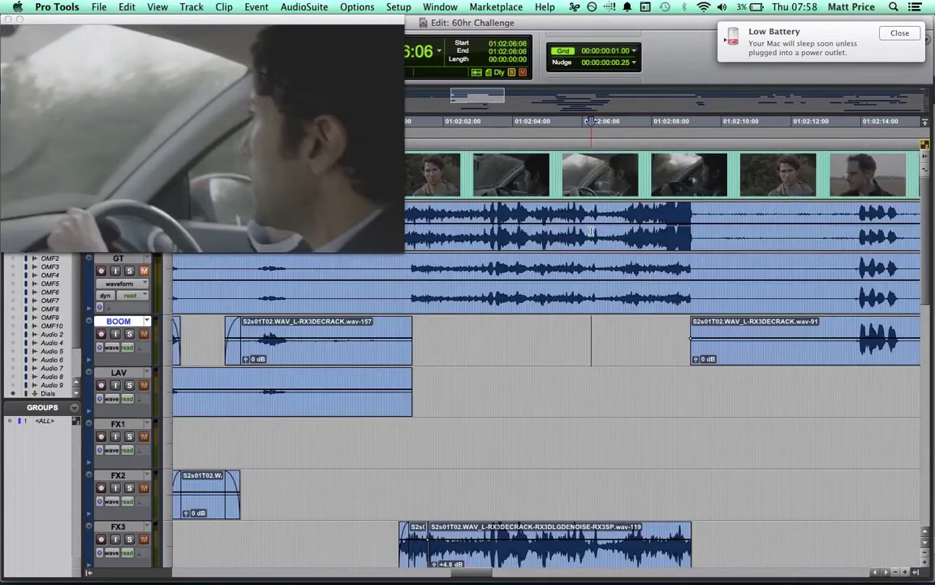
pyautogui.click(143, 272)
pyautogui.click(129, 270)
pyautogui.click(572, 332)
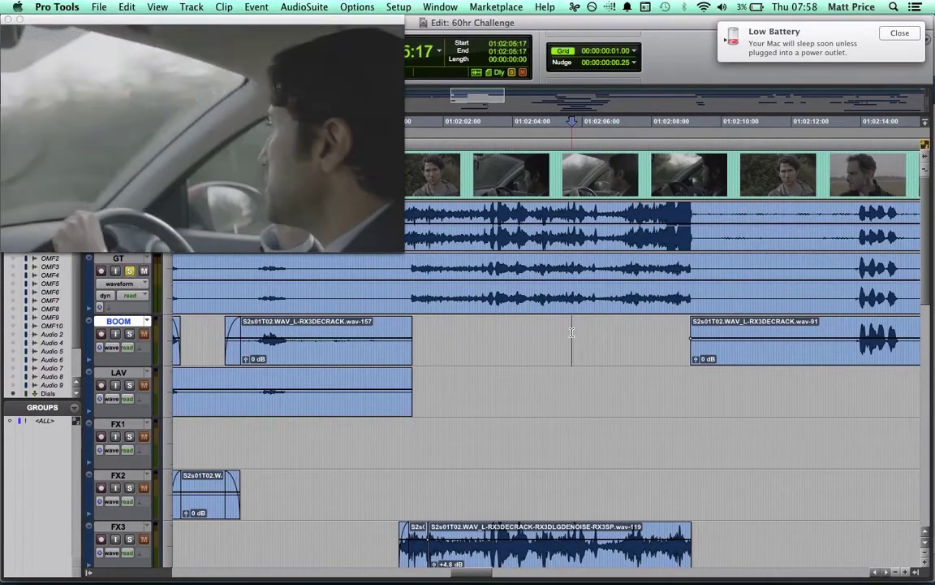
pyautogui.press('space')
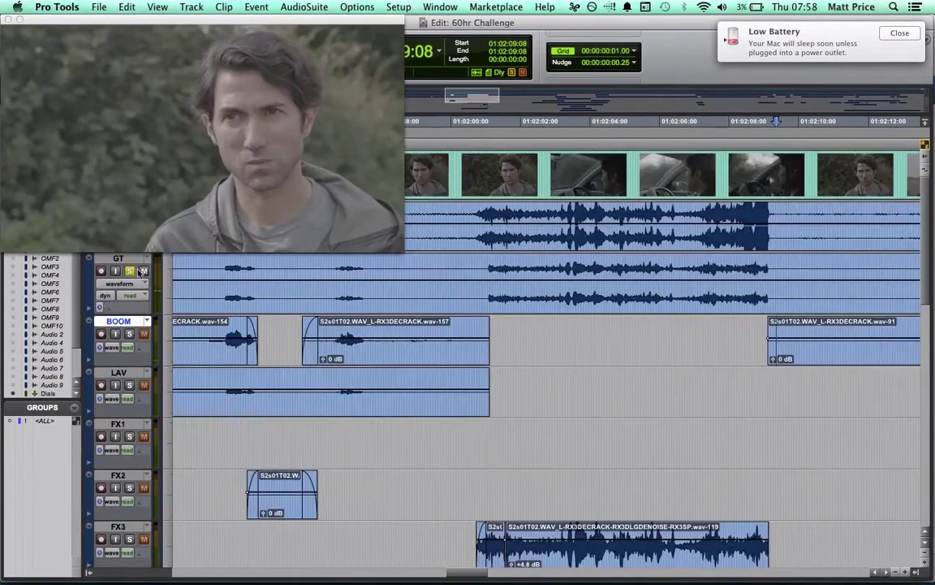
# Clear the GT solo and unmute the Atmos1 and Atmos 2 tracks
pyautogui.scroll(-10, 529, 387)
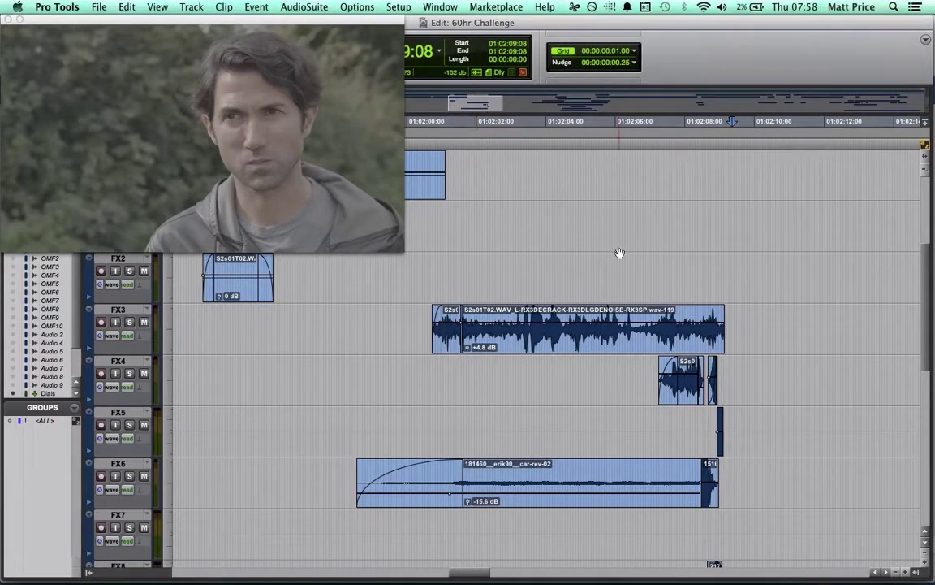
pyautogui.scroll(5, 620, 254)
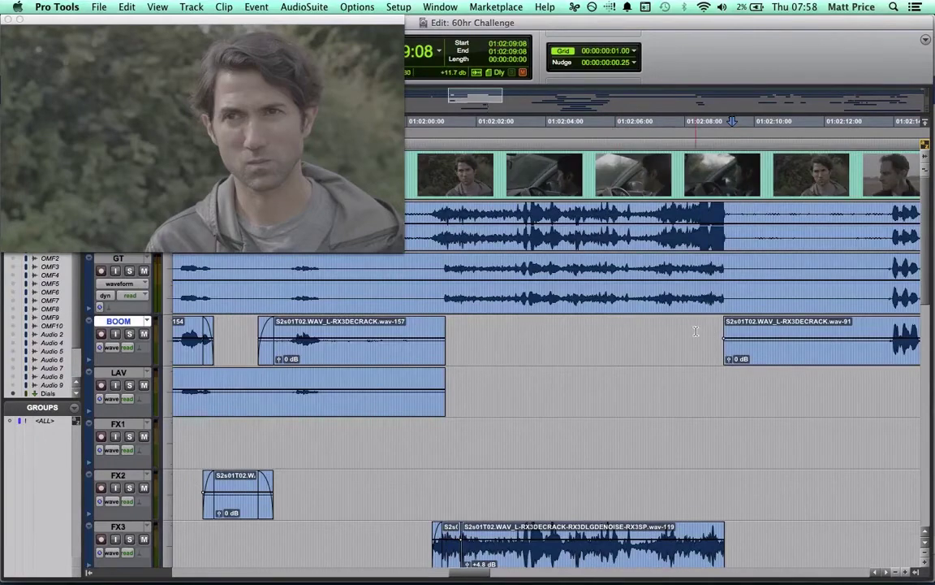
pyautogui.hscroll(10, 696, 330)
pyautogui.hscroll(-20, 606, 365)
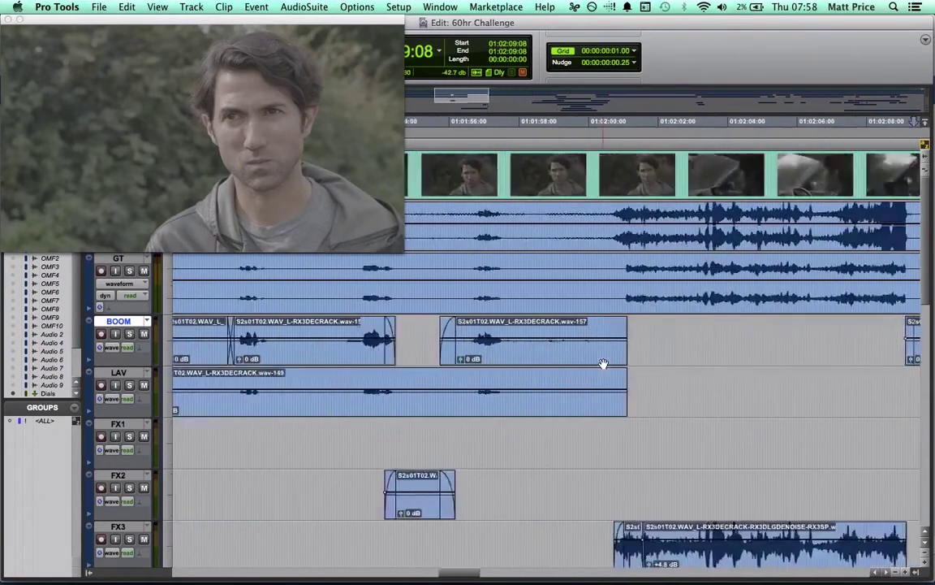
pyautogui.scroll(-5, 603, 363)
pyautogui.hscroll(-15, 604, 363)
pyautogui.scroll(-4, 604, 363)
pyautogui.scroll(1, 603, 363)
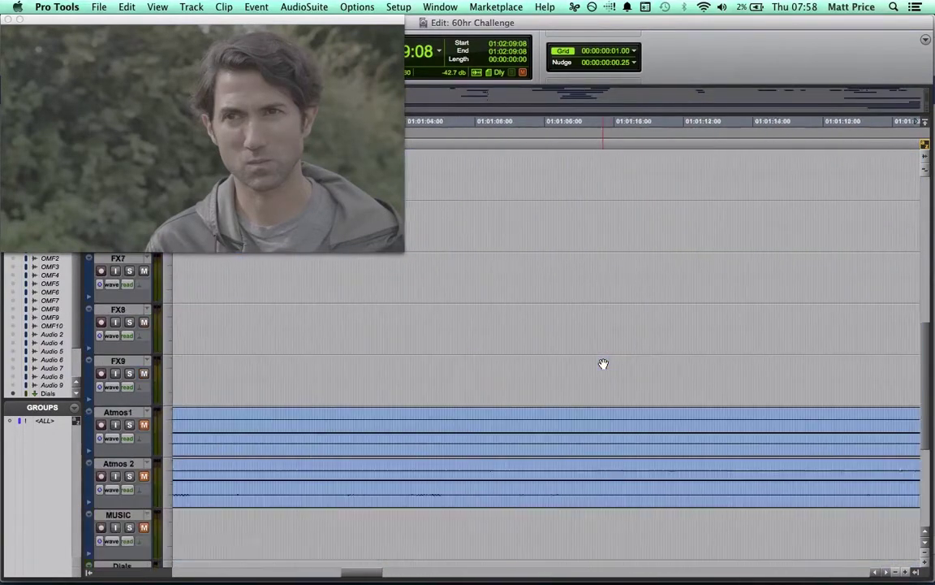
pyautogui.scroll(-1, 603, 363)
pyautogui.hscroll(-3, 603, 363)
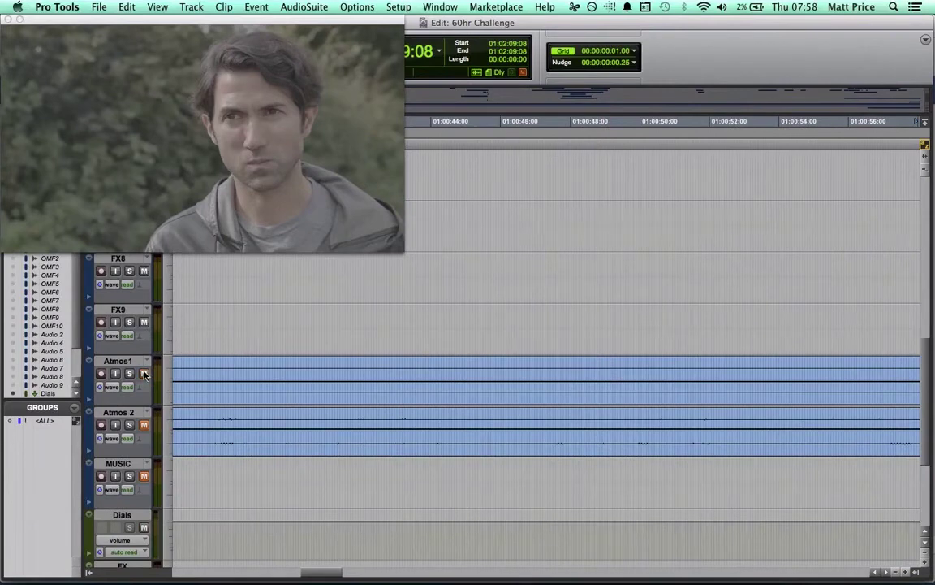
pyautogui.hscroll(-3, 173, 376)
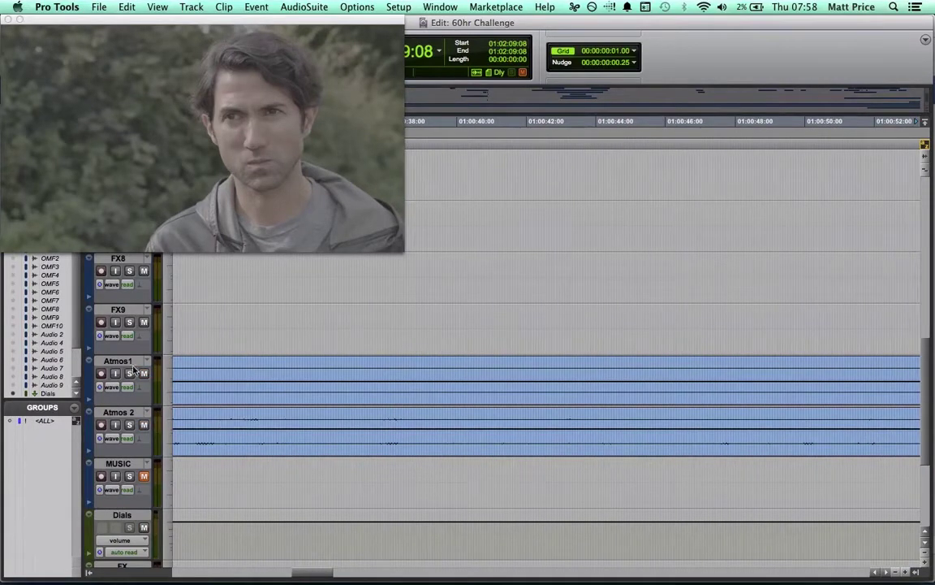
# Solo the Atmos1 track and play it from 01:00:34:18
pyautogui.click(130, 376)
pyautogui.click(274, 372)
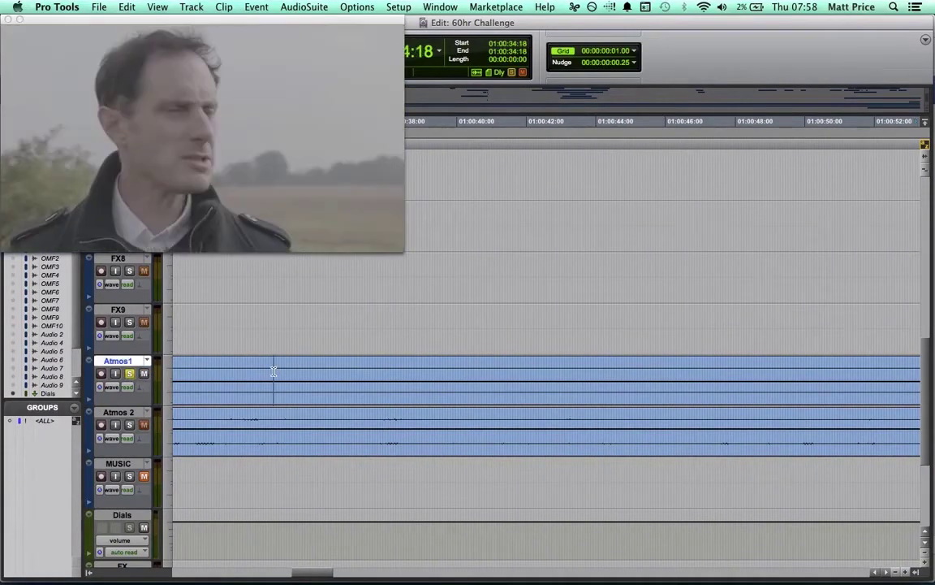
pyautogui.press('space')
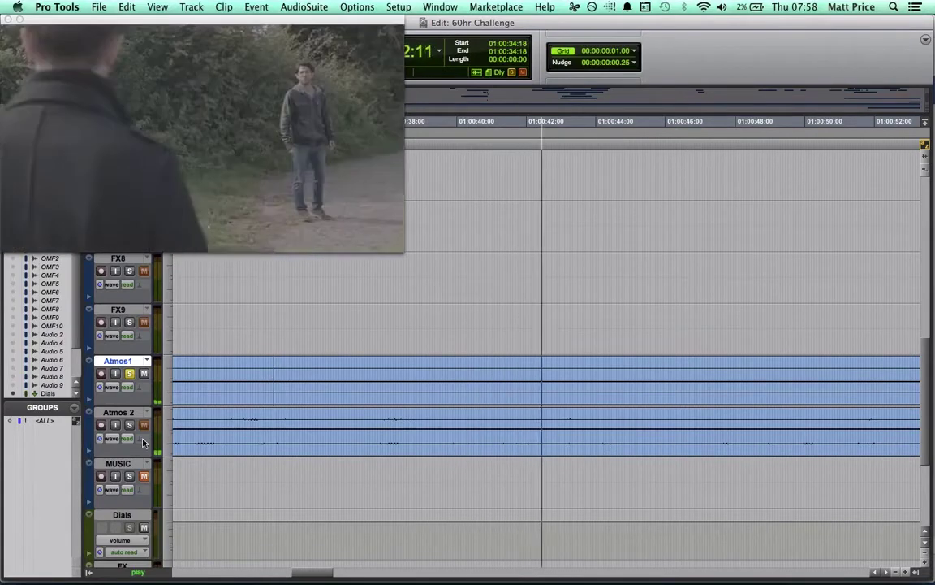
# Solo Atmos 2 in place of Atmos1 during playback and view its clip along the timeline
pyautogui.click(129, 425)
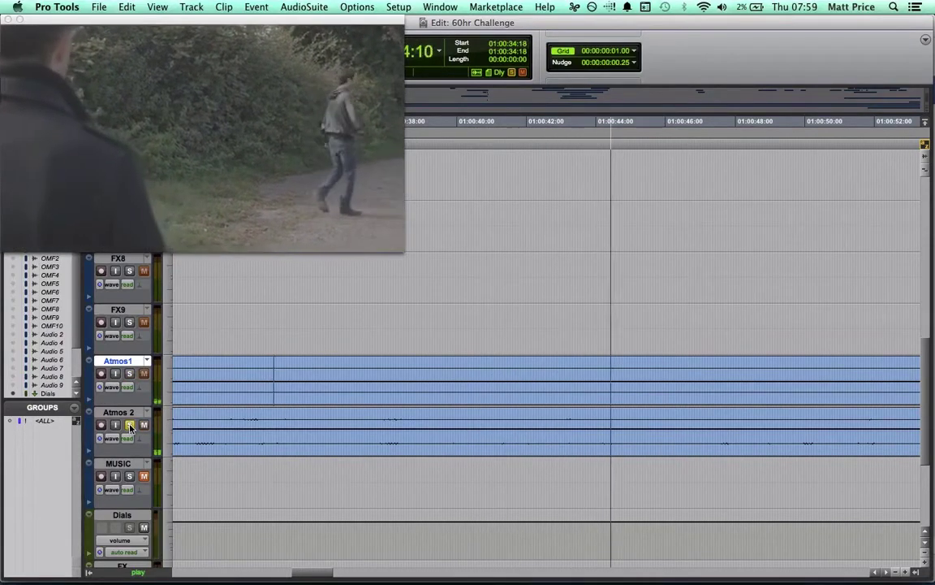
pyautogui.hscroll(-5, 304, 446)
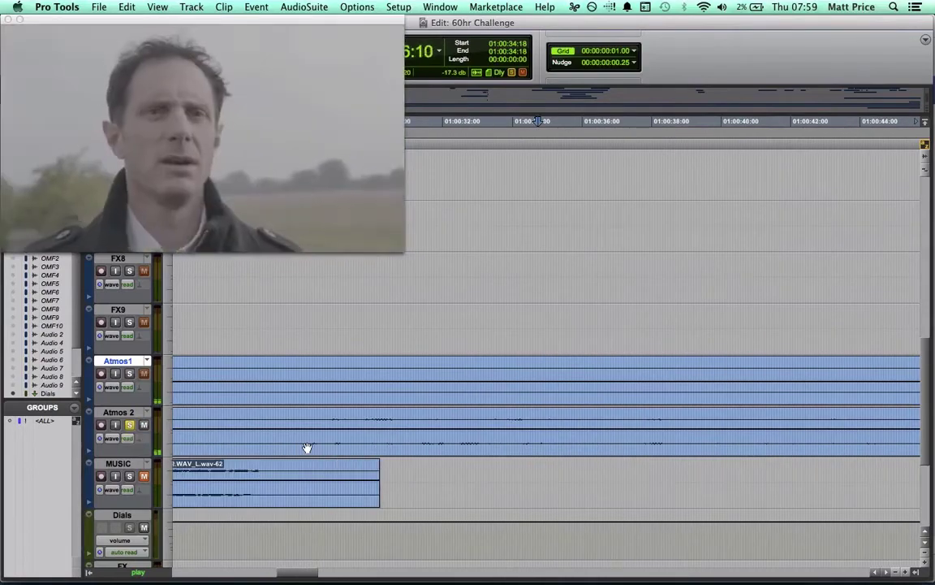
pyautogui.hscroll(-10, 307, 447)
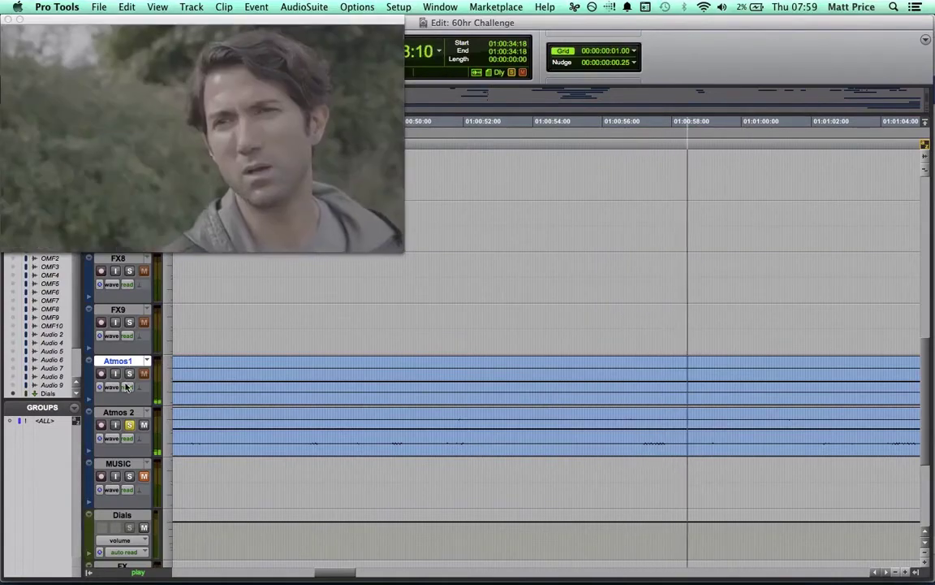
# Clear the Atmos 2 solo and mute GT, playing the dialogue, effects and atmos tracks together
pyautogui.click(129, 427)
pyautogui.scroll(10, 455, 359)
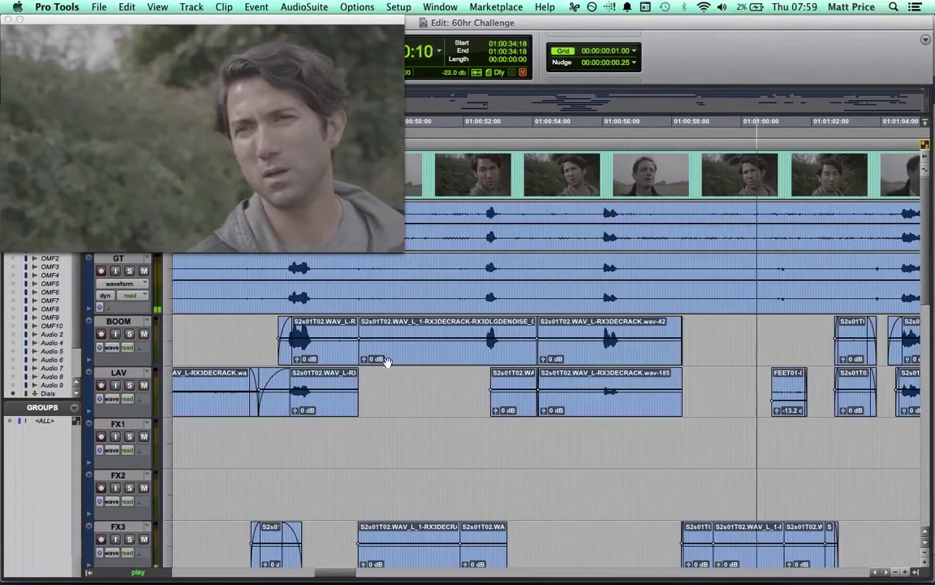
pyautogui.scroll(-10, 526, 375)
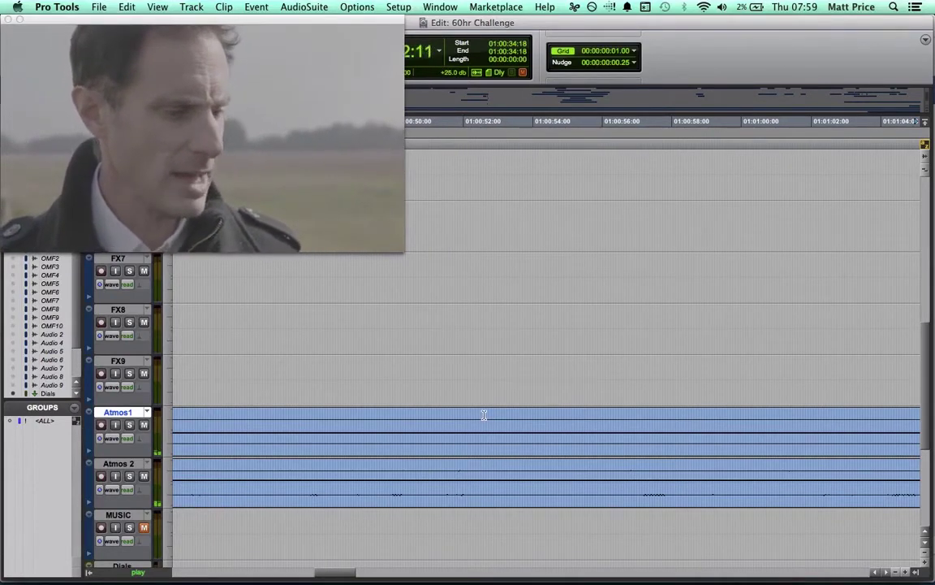
pyautogui.scroll(10, 642, 302)
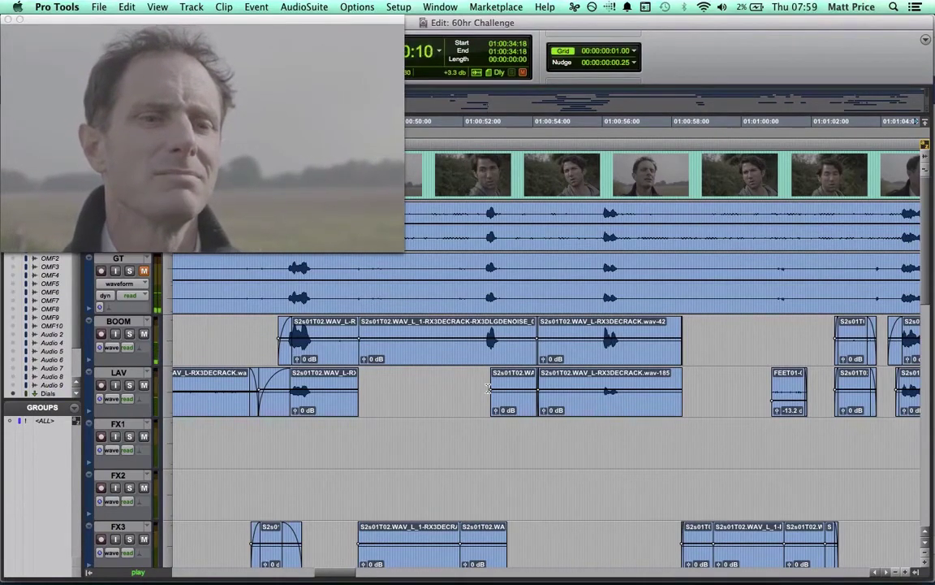
pyautogui.scroll(-12, 488, 388)
pyautogui.scroll(11, 488, 388)
# Follow the BOOM, LAV and FX clips along the timeline while the mix plays, stopping at 01:01:55:23
pyautogui.hscroll(5, 488, 388)
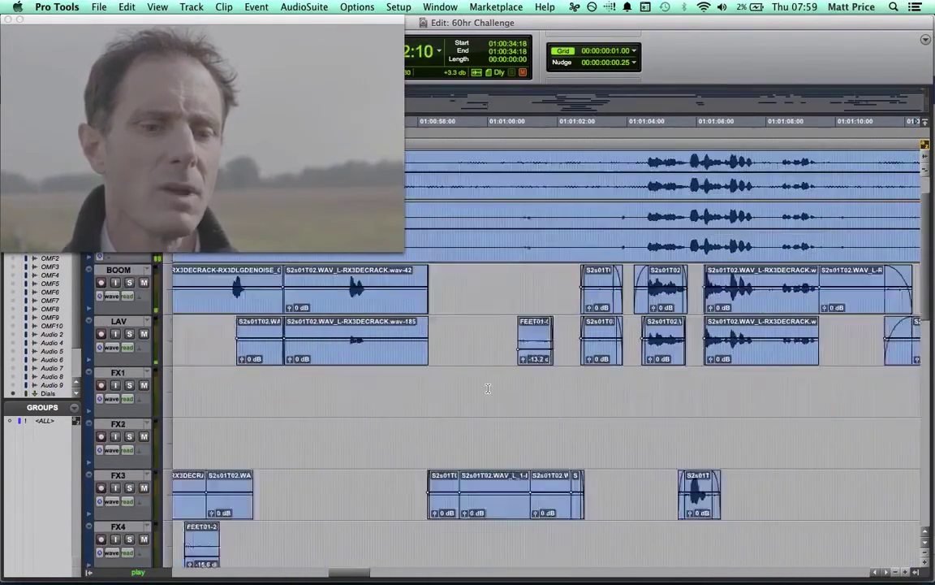
pyautogui.hscroll(5, 488, 388)
pyautogui.scroll(2, 528, 398)
pyautogui.scroll(-2, 637, 422)
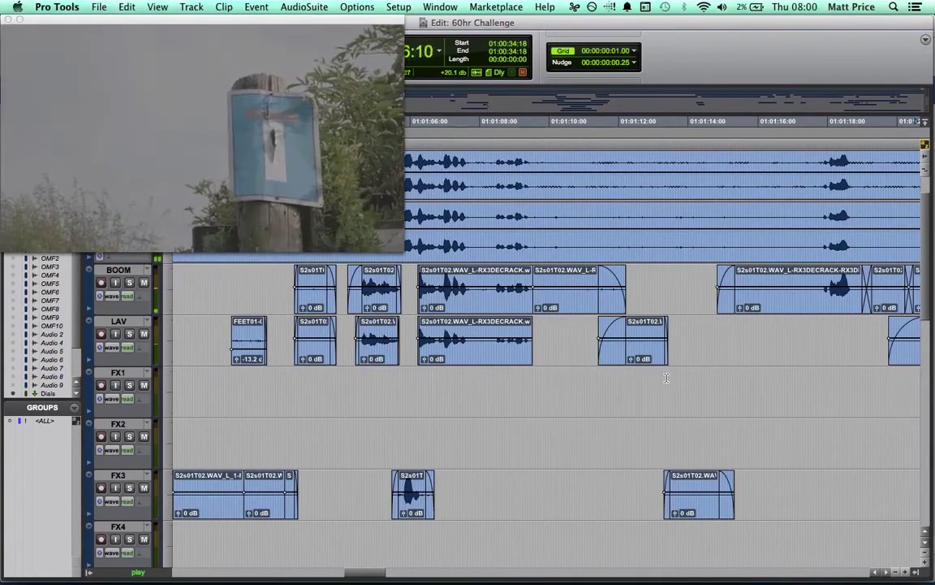
pyautogui.scroll(2, 591, 319)
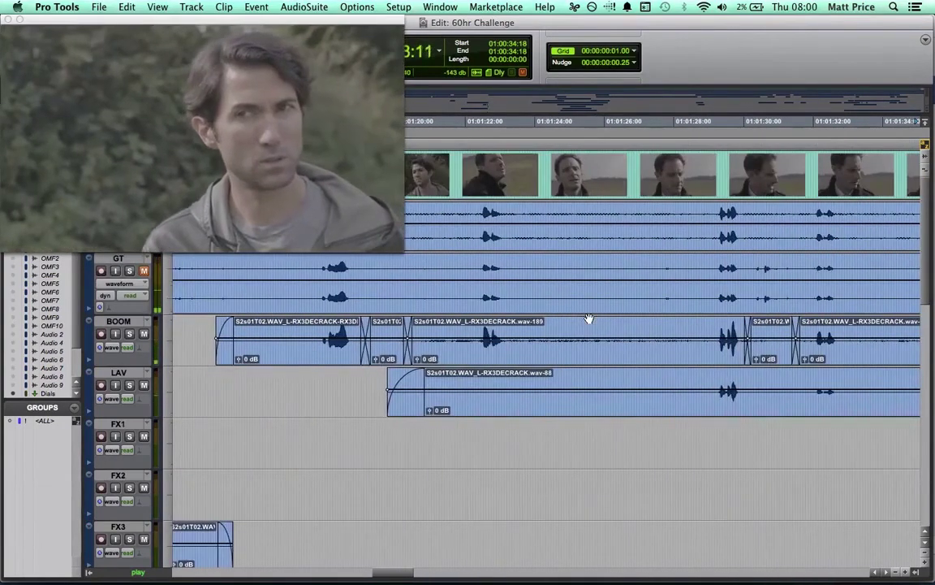
pyautogui.hscroll(5, 590, 318)
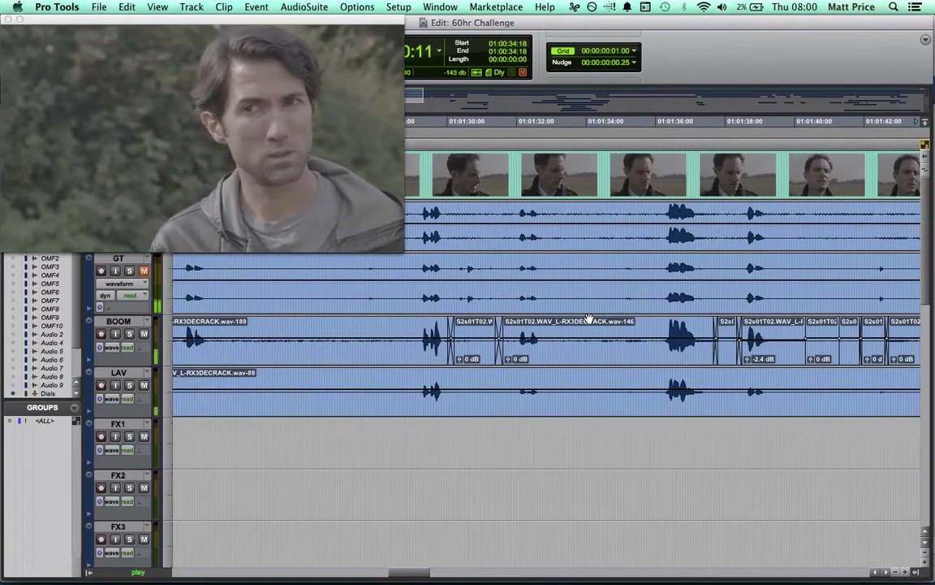
pyautogui.hscroll(10, 589, 318)
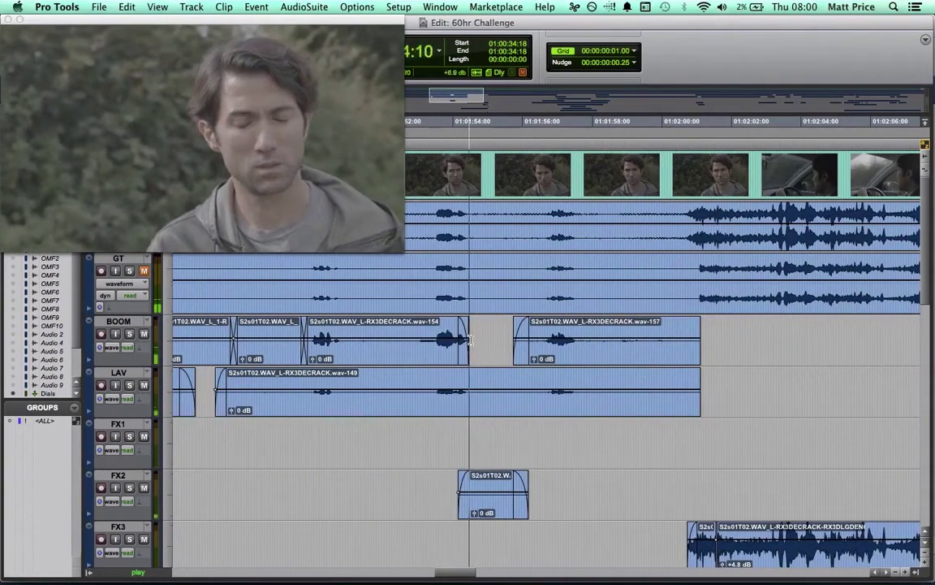
pyautogui.press('space')
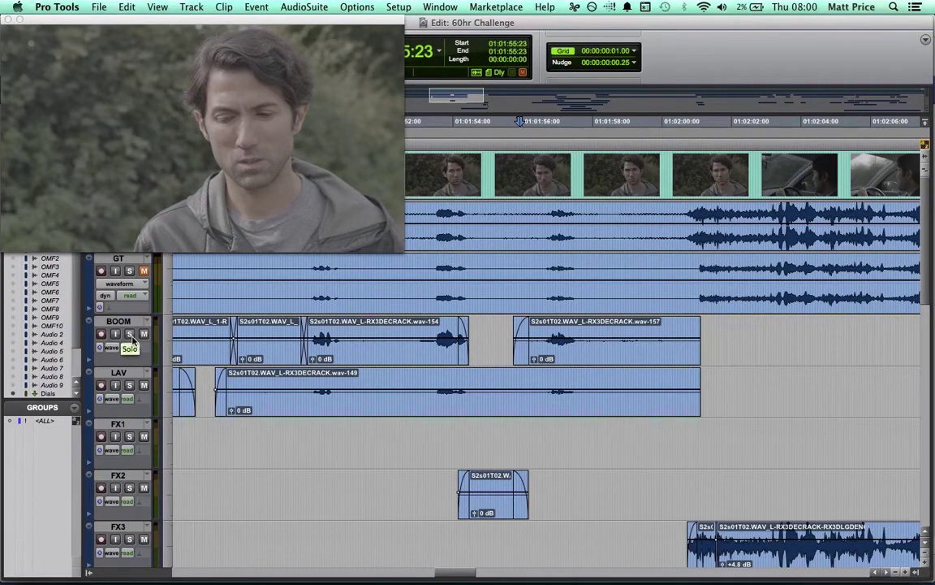
# Mute the LAV track and play the dialogue from 01:01:49:03 to 01:01:54:21
pyautogui.click(130, 335)
pyautogui.click(130, 335)
pyautogui.click(284, 326)
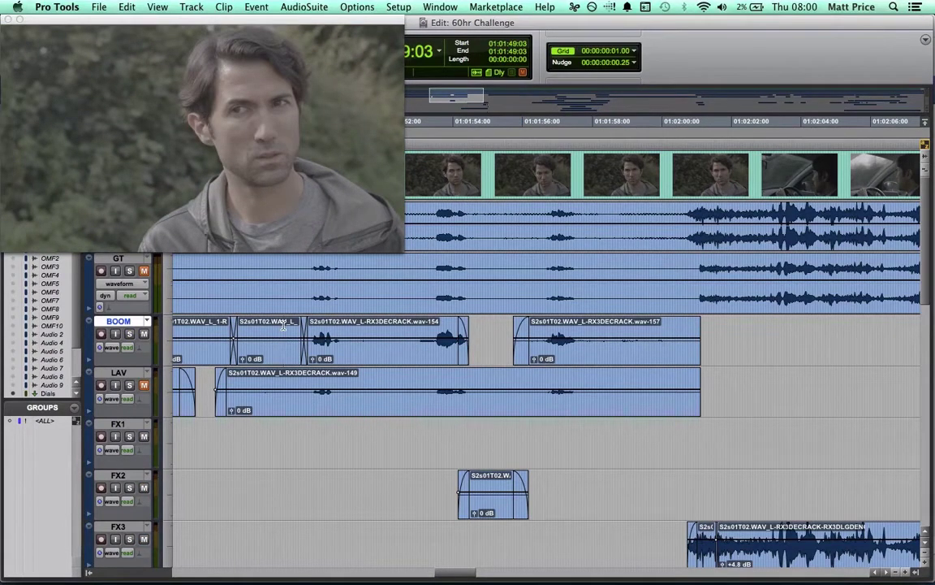
pyautogui.press('space')
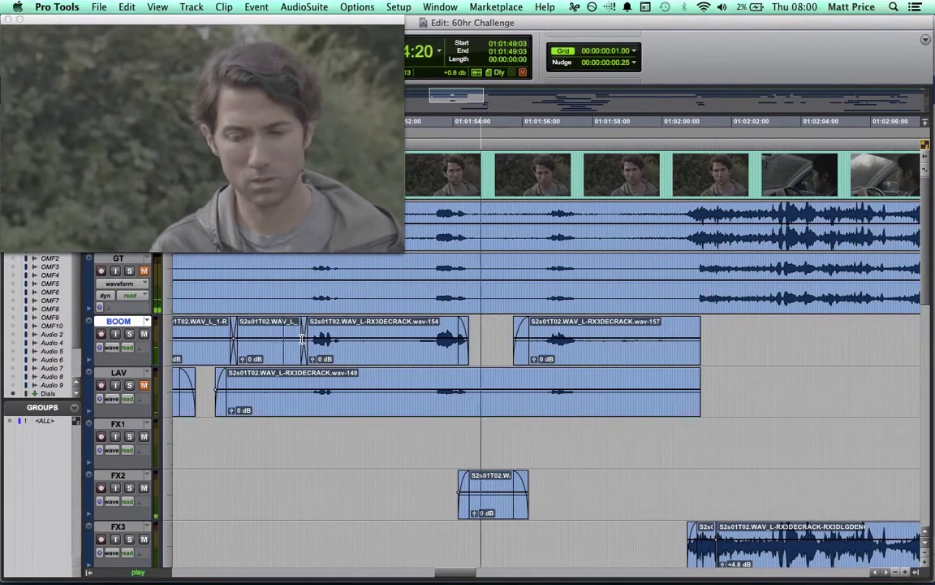
pyautogui.press('space')
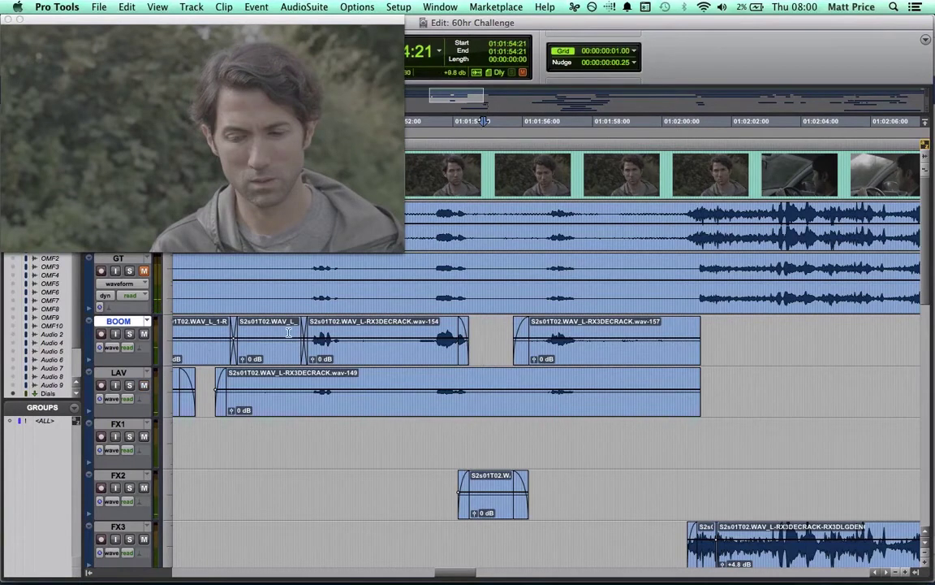
# Replay the dialogue from 01:01:49:10 to 01:01:54:23 and view the FX and atmos tracks beneath it
pyautogui.click(293, 333)
pyautogui.press('space')
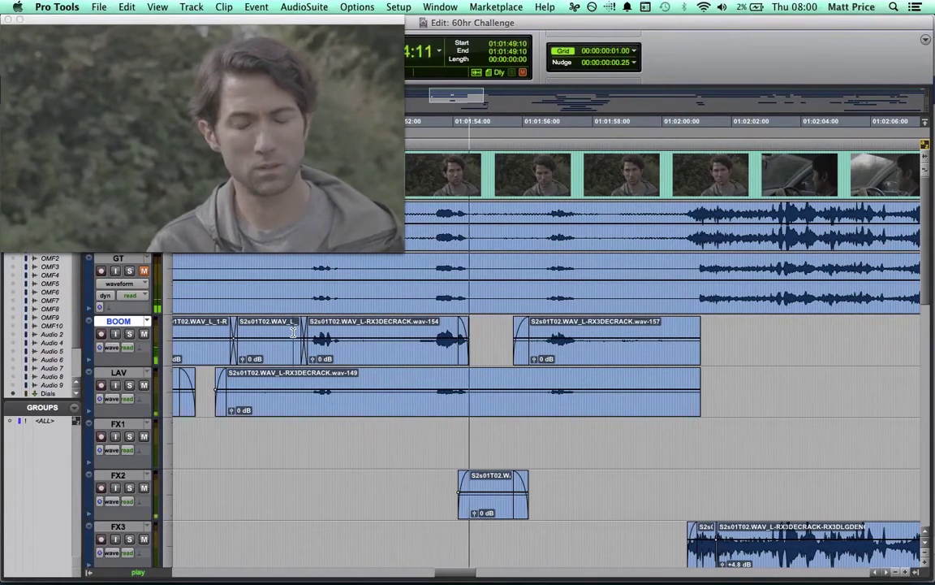
pyautogui.press('space')
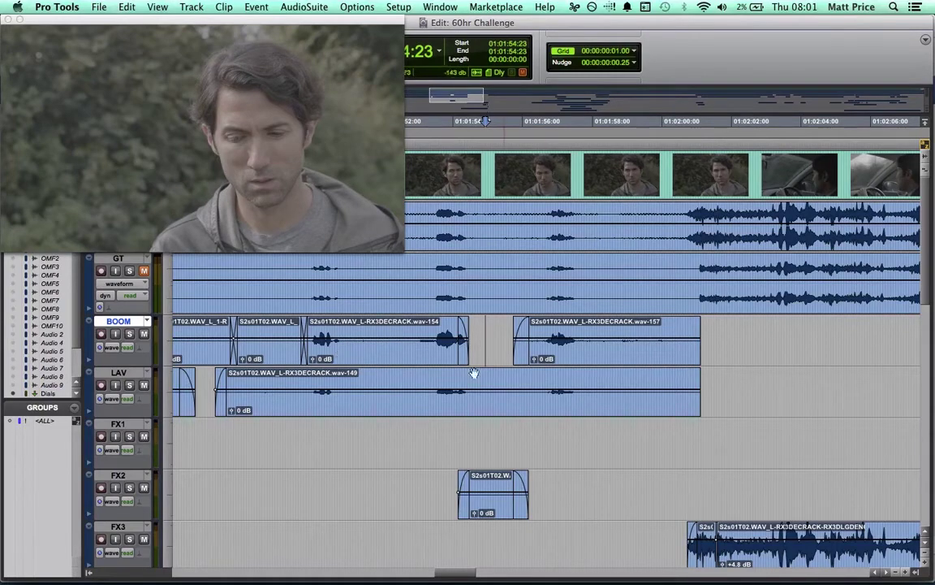
pyautogui.scroll(-5, 439, 358)
pyautogui.scroll(5, 439, 359)
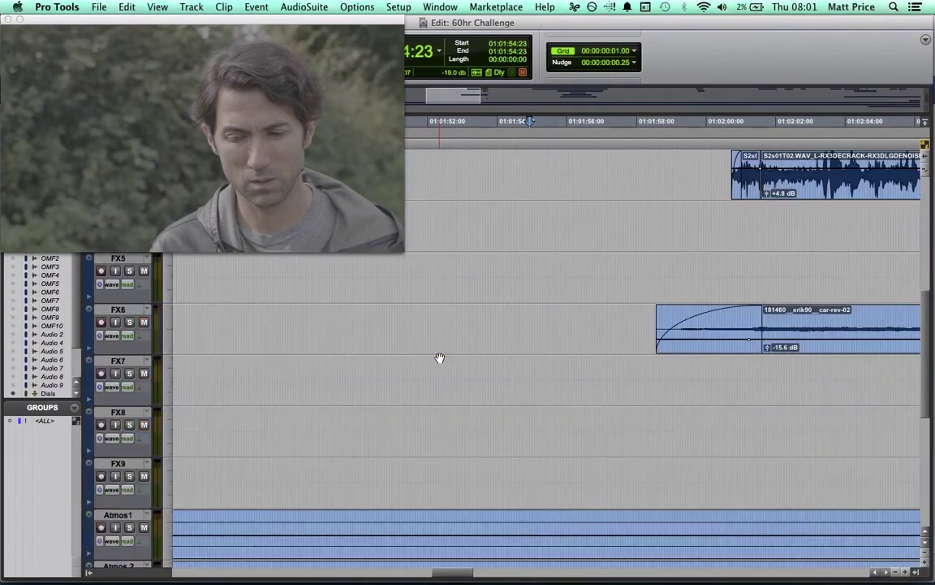
# View the atmos and dialogue tracks, and play the mix from 01:02:26:00 to 01:02:28:08
pyautogui.scroll(-4, 455, 313)
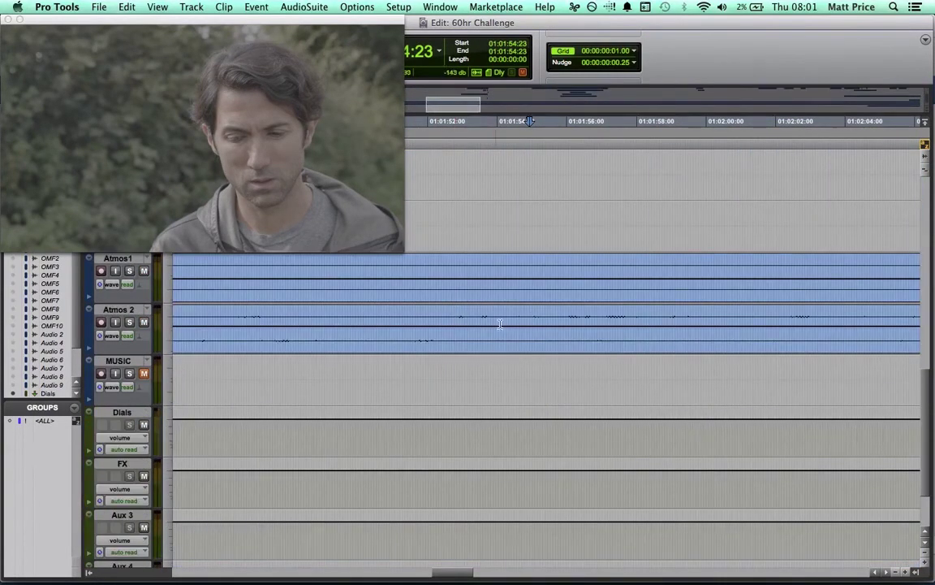
pyautogui.scroll(5, 554, 319)
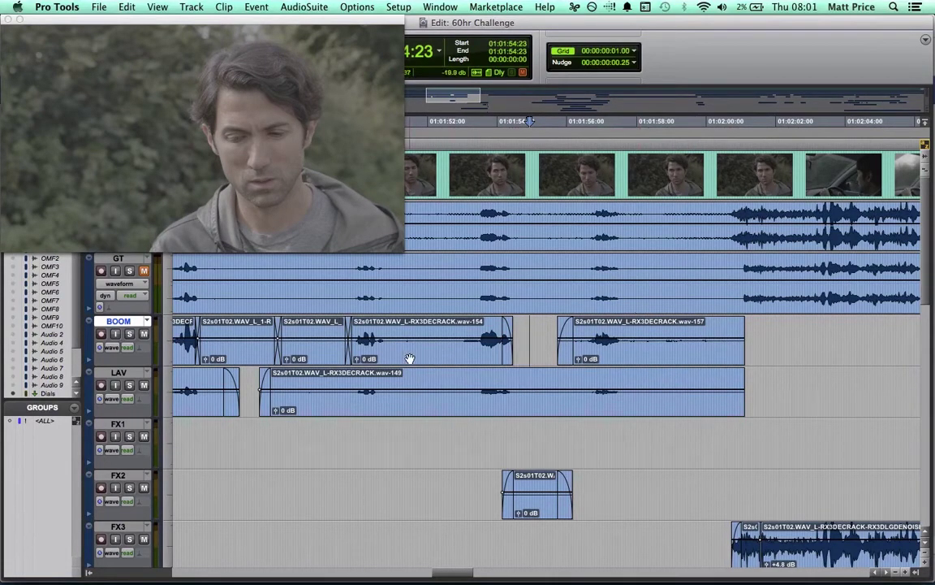
pyautogui.hscroll(5, 410, 358)
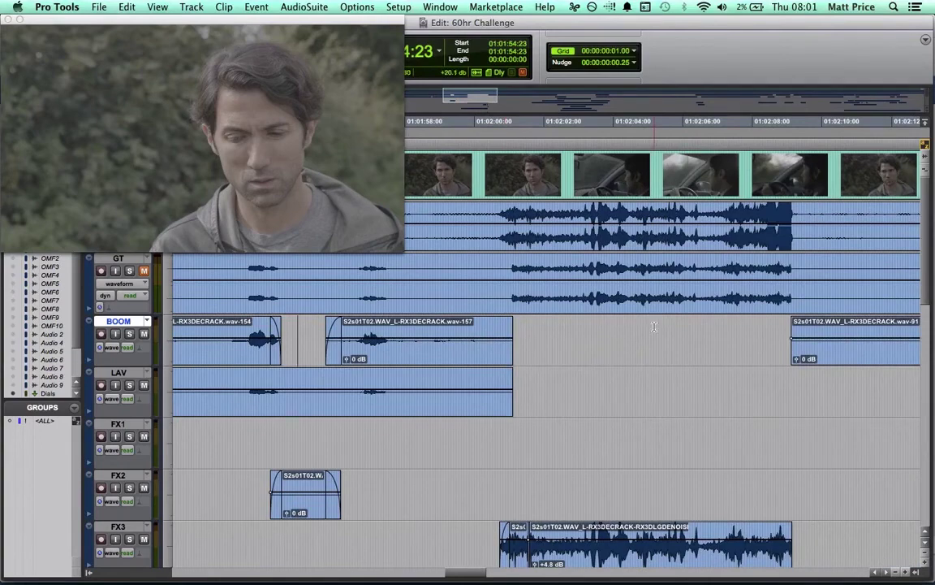
pyautogui.hscroll(10, 663, 335)
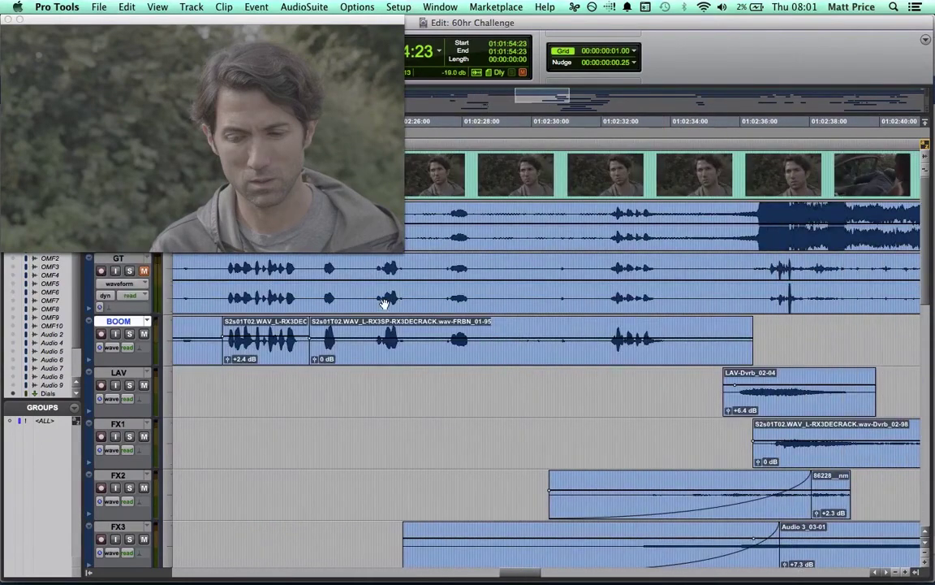
pyautogui.click(394, 382)
pyautogui.press('space')
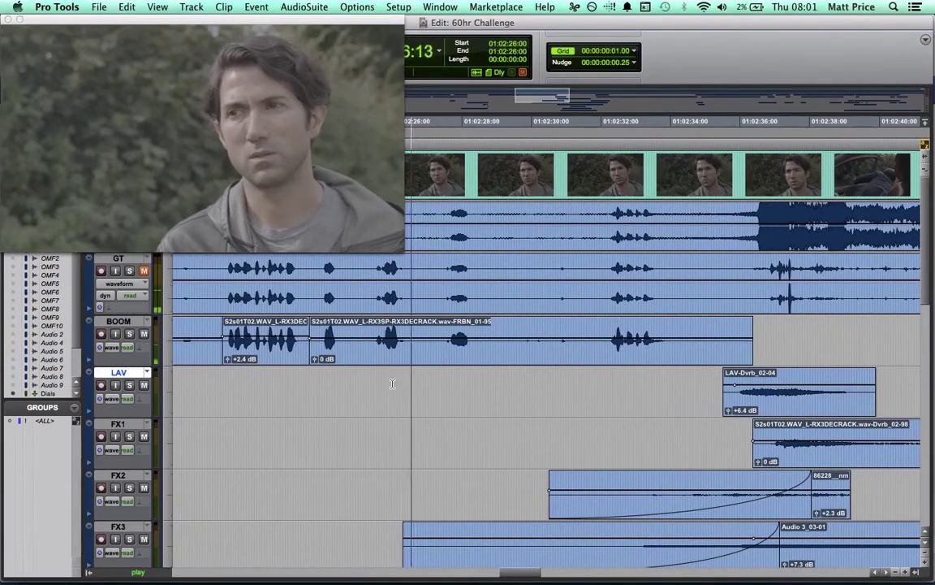
pyautogui.press('space')
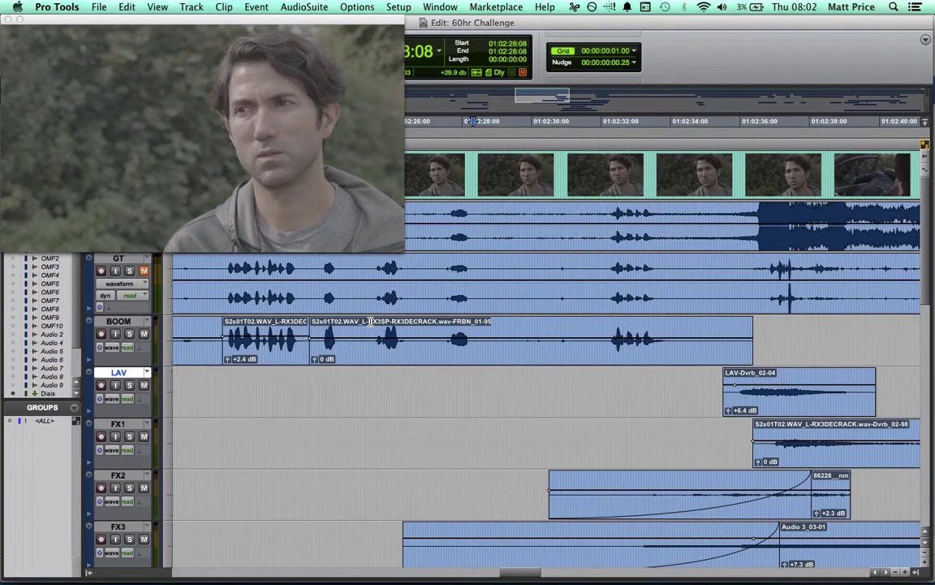
# Examine the LAV and FX clips around 01:02:36:00 and place the edit cursor at 01:02:26:21 on the LAV track
pyautogui.hscroll(5, 508, 419)
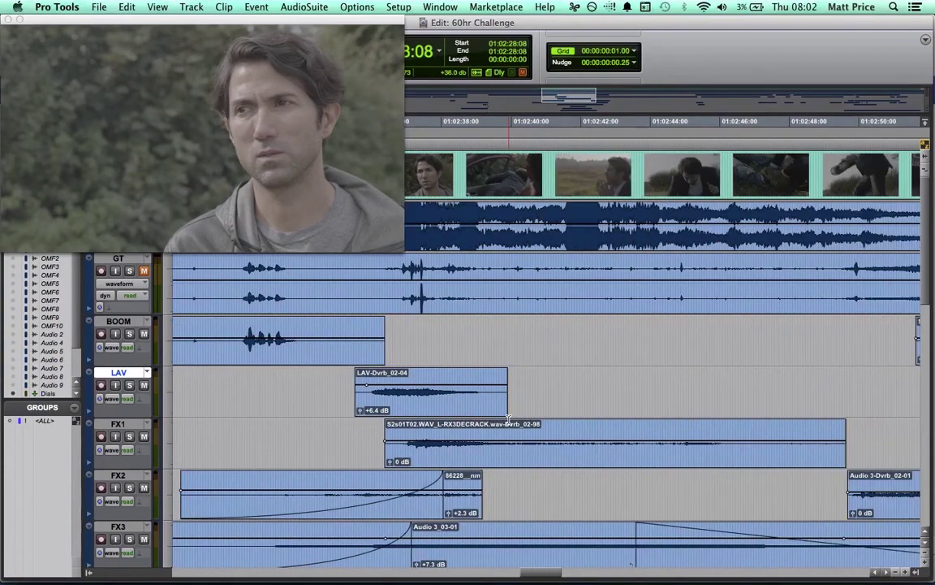
pyautogui.scroll(-3, 498, 404)
pyautogui.hscroll(-5, 480, 382)
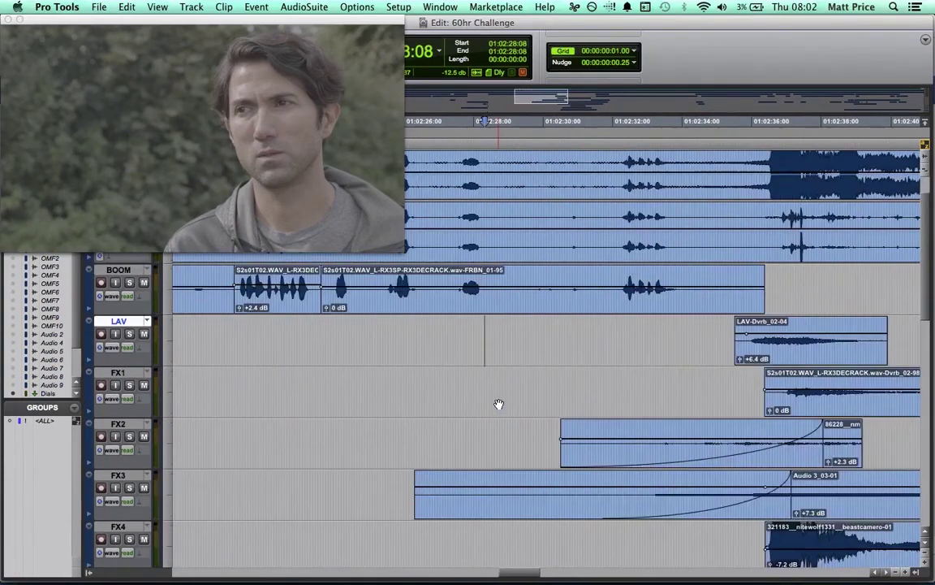
pyautogui.click(434, 325)
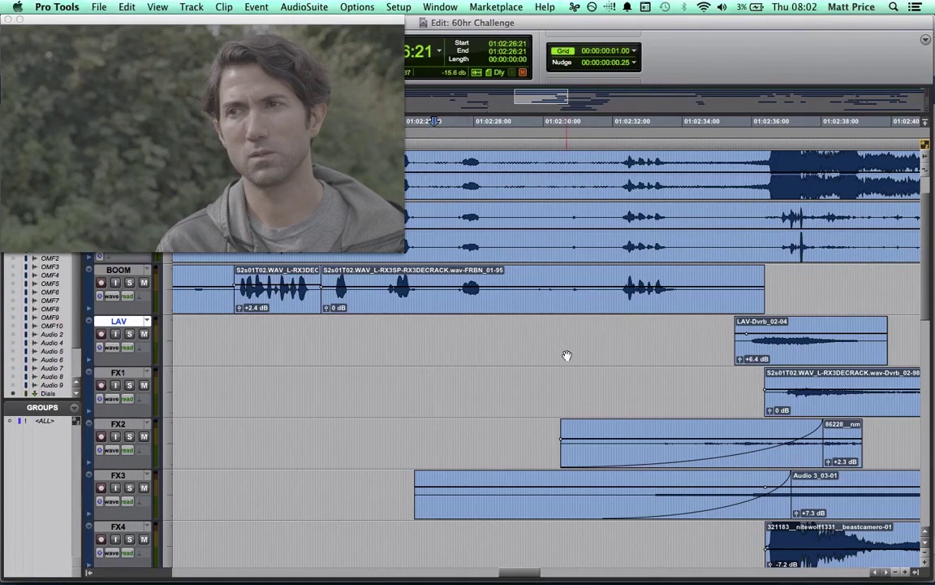
# Follow the BOOM, LAV and FX clips along the timeline to the LAV dialogue around 01:03:08:00
pyautogui.scroll(3, 567, 355)
pyautogui.hscroll(10, 567, 355)
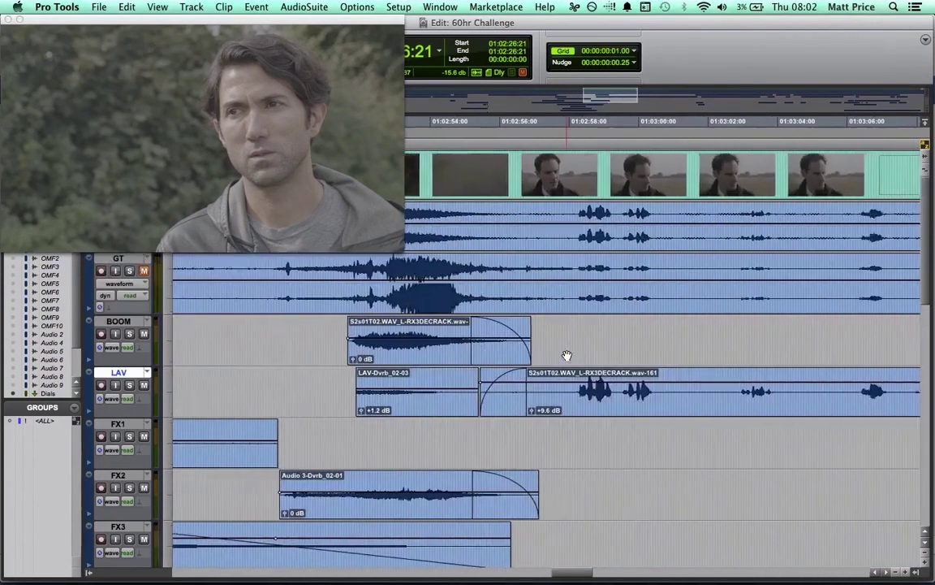
pyautogui.scroll(-2, 566, 355)
pyautogui.scroll(2, 571, 353)
pyautogui.hscroll(5, 616, 370)
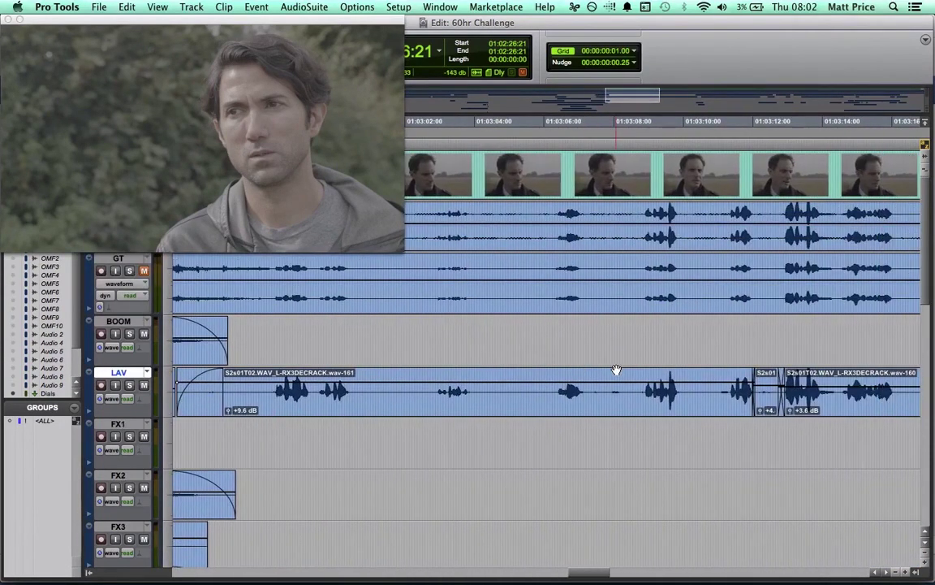